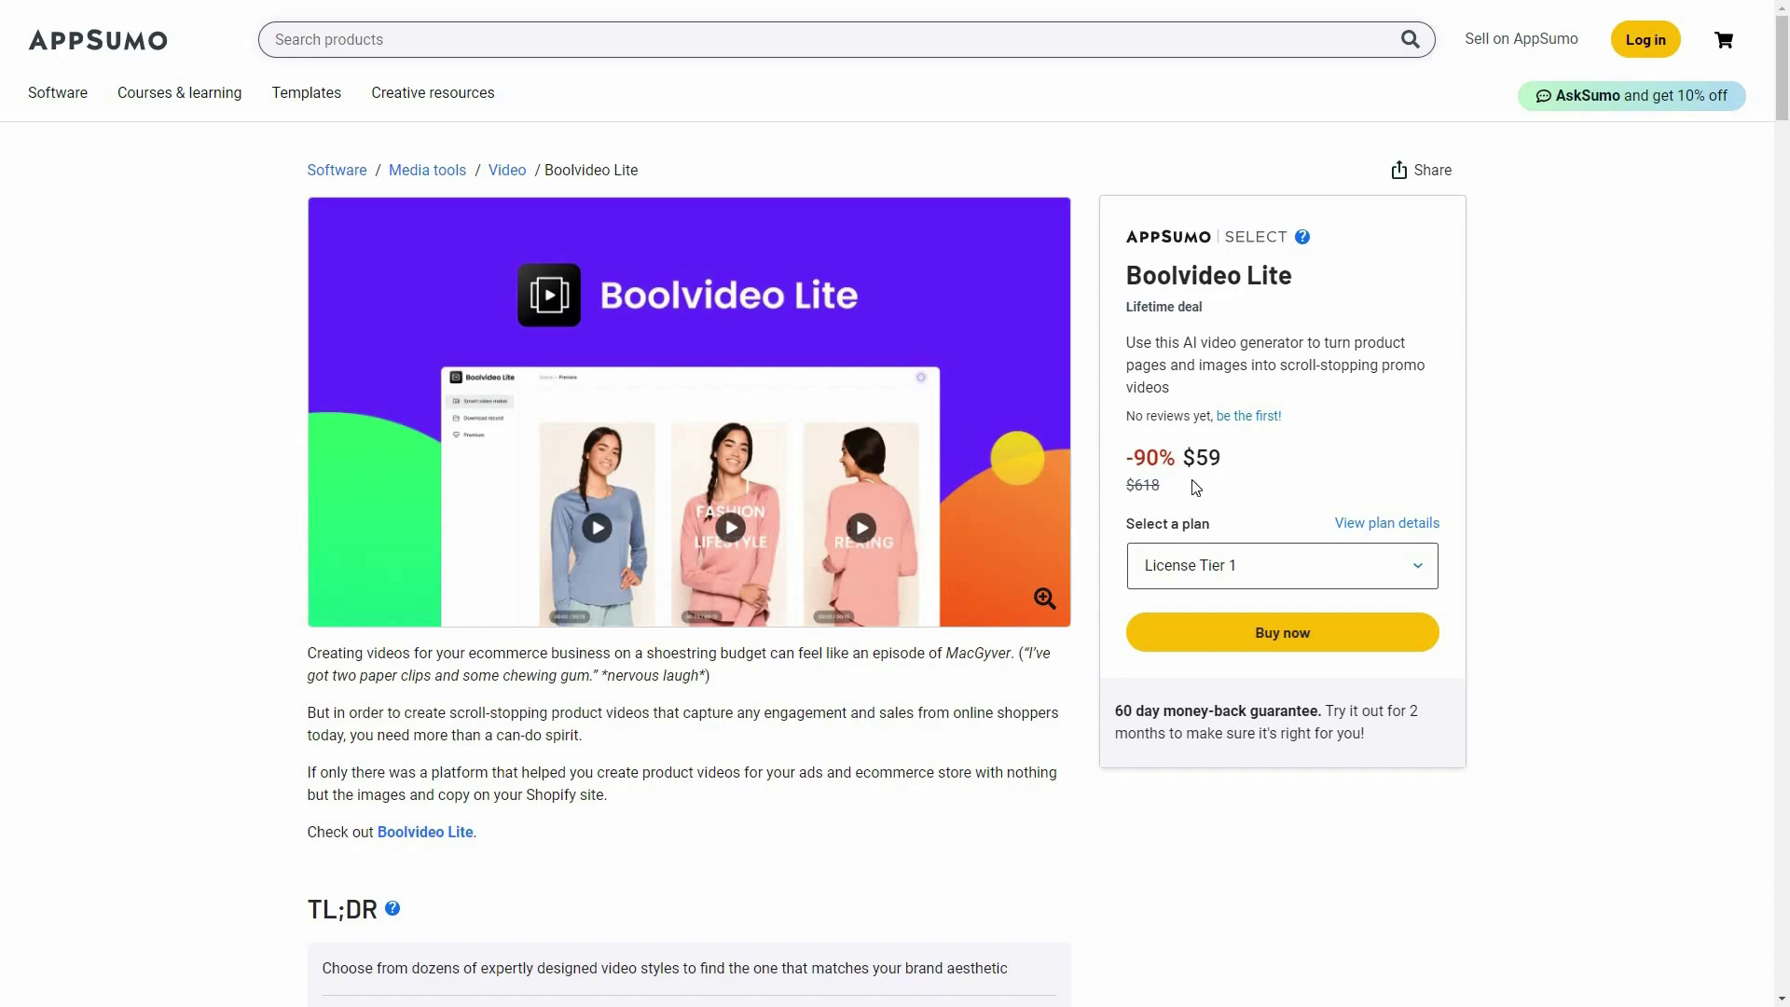
Examine the Boolvideo Lite deal page, including its price, feature overview, deal terms and the three license tiers.
left_click_drag(1183, 456, 1263, 465)
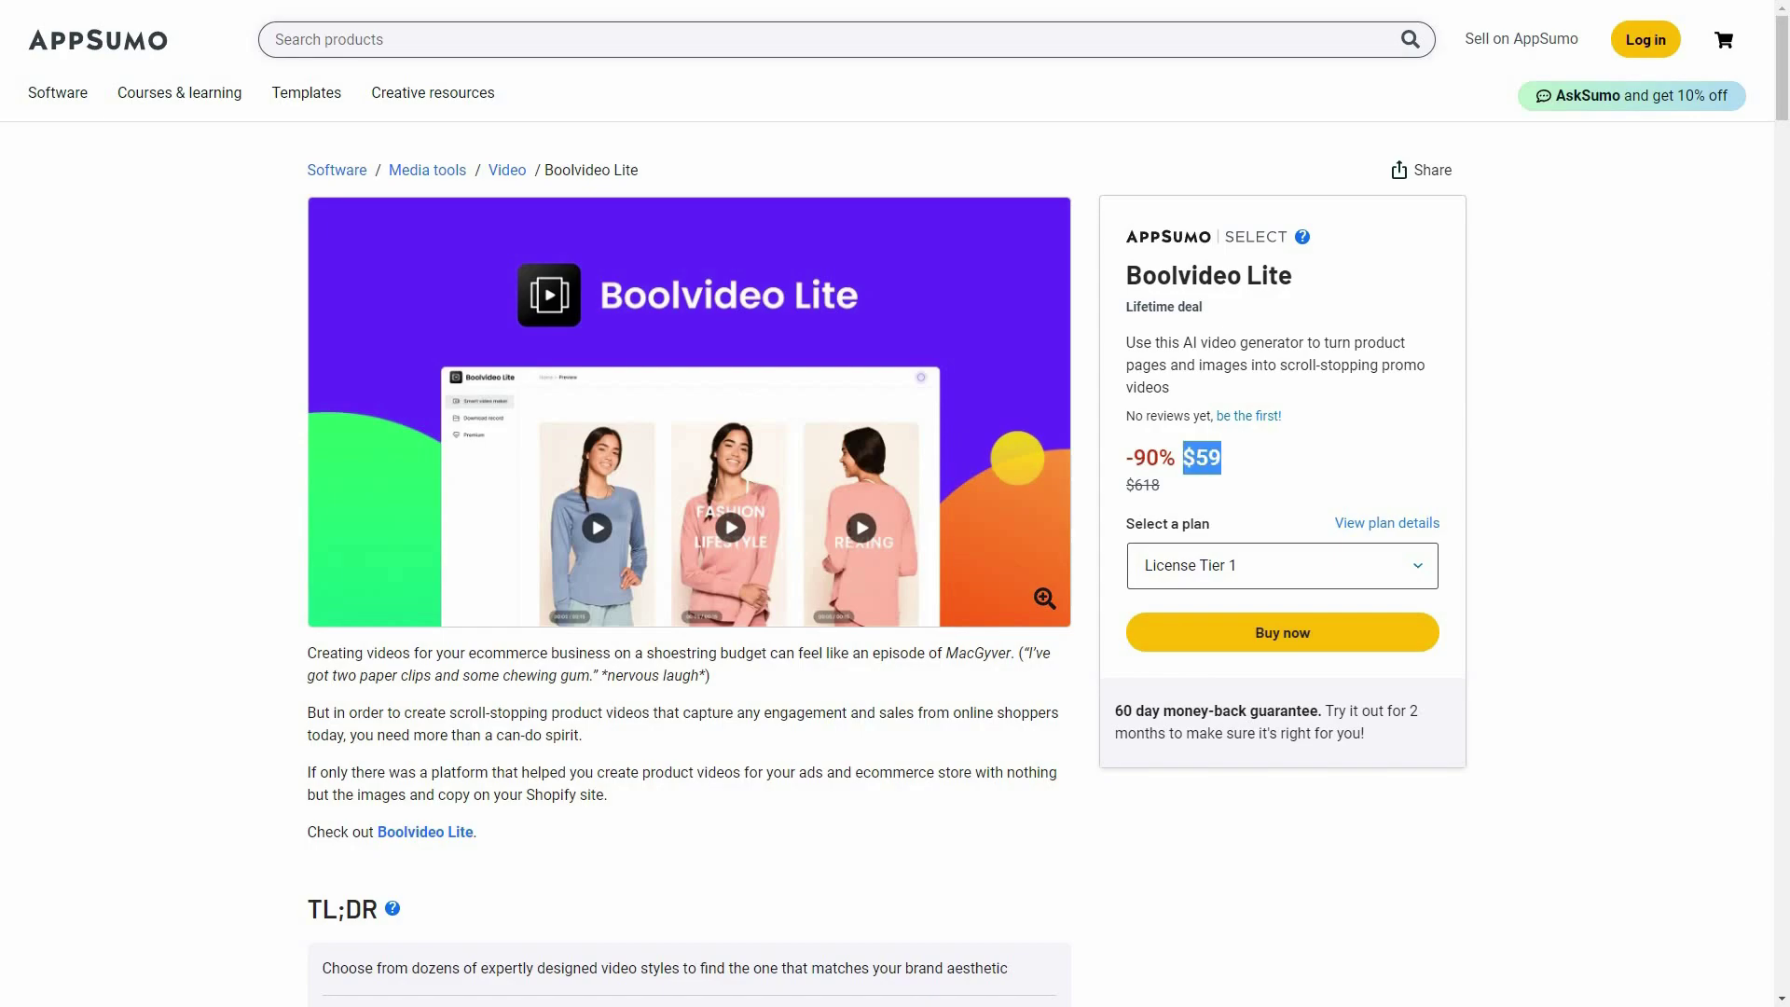
left_click(1266, 465)
scroll(503, 680, "down", 7)
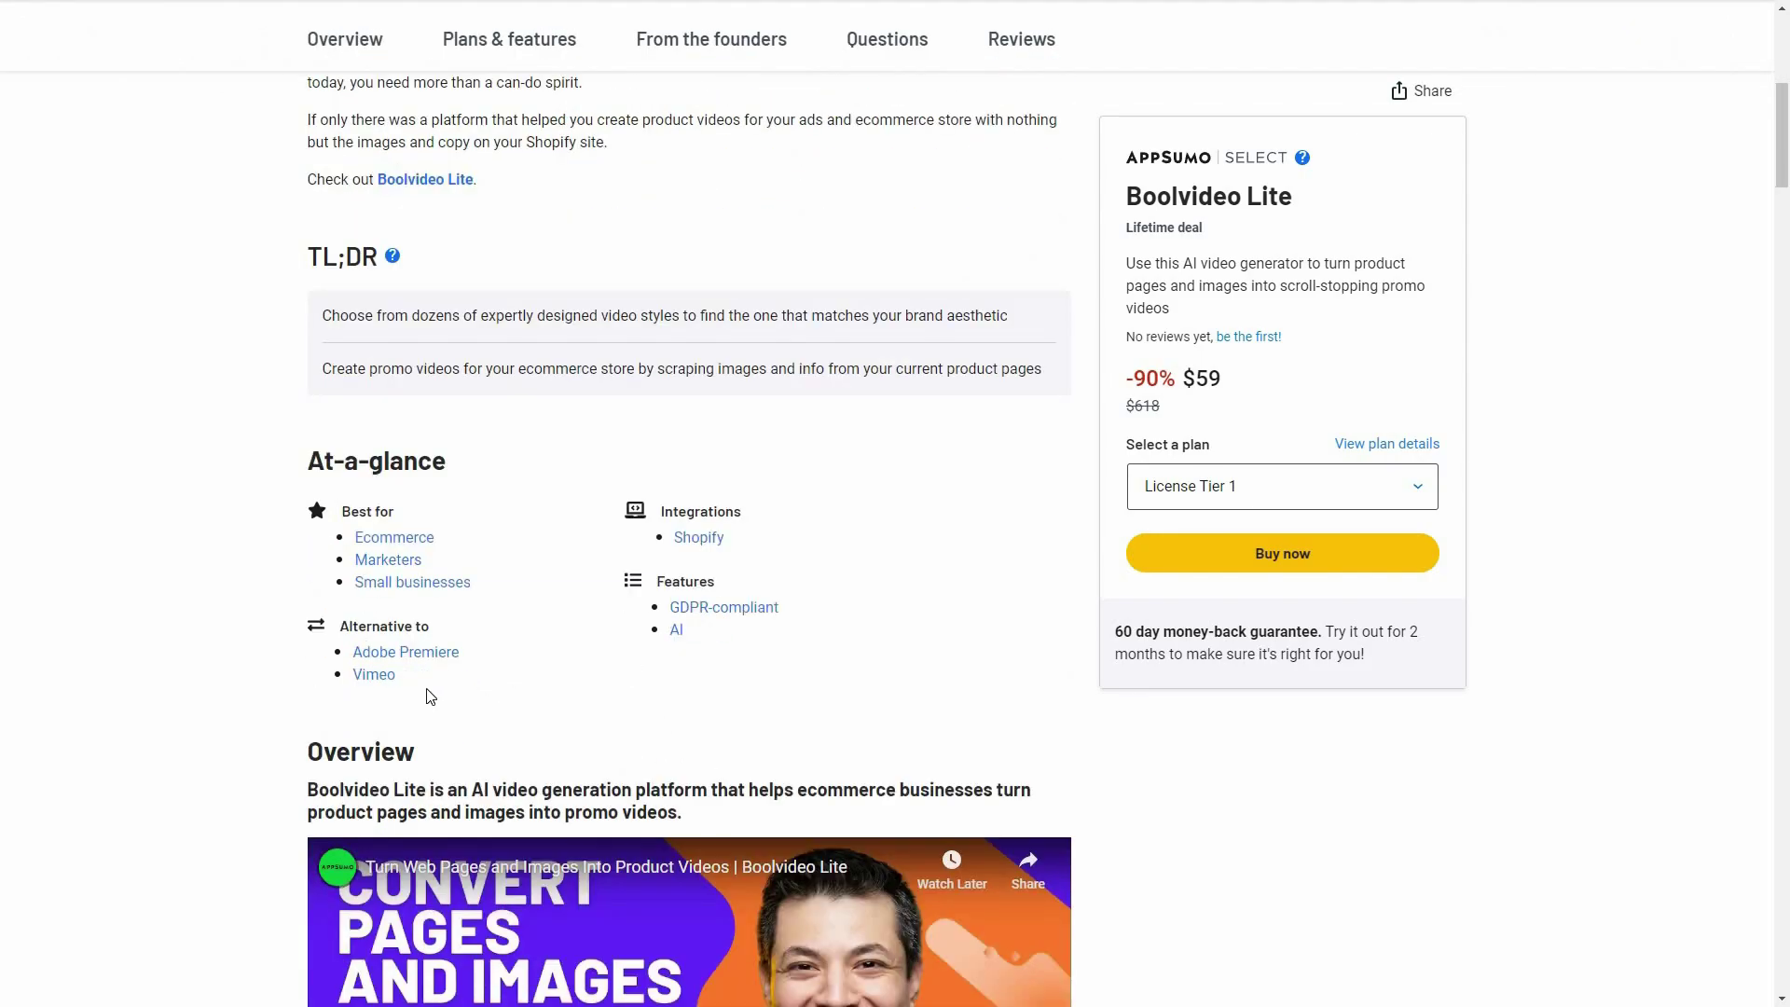
scroll(471, 643, "down", 13)
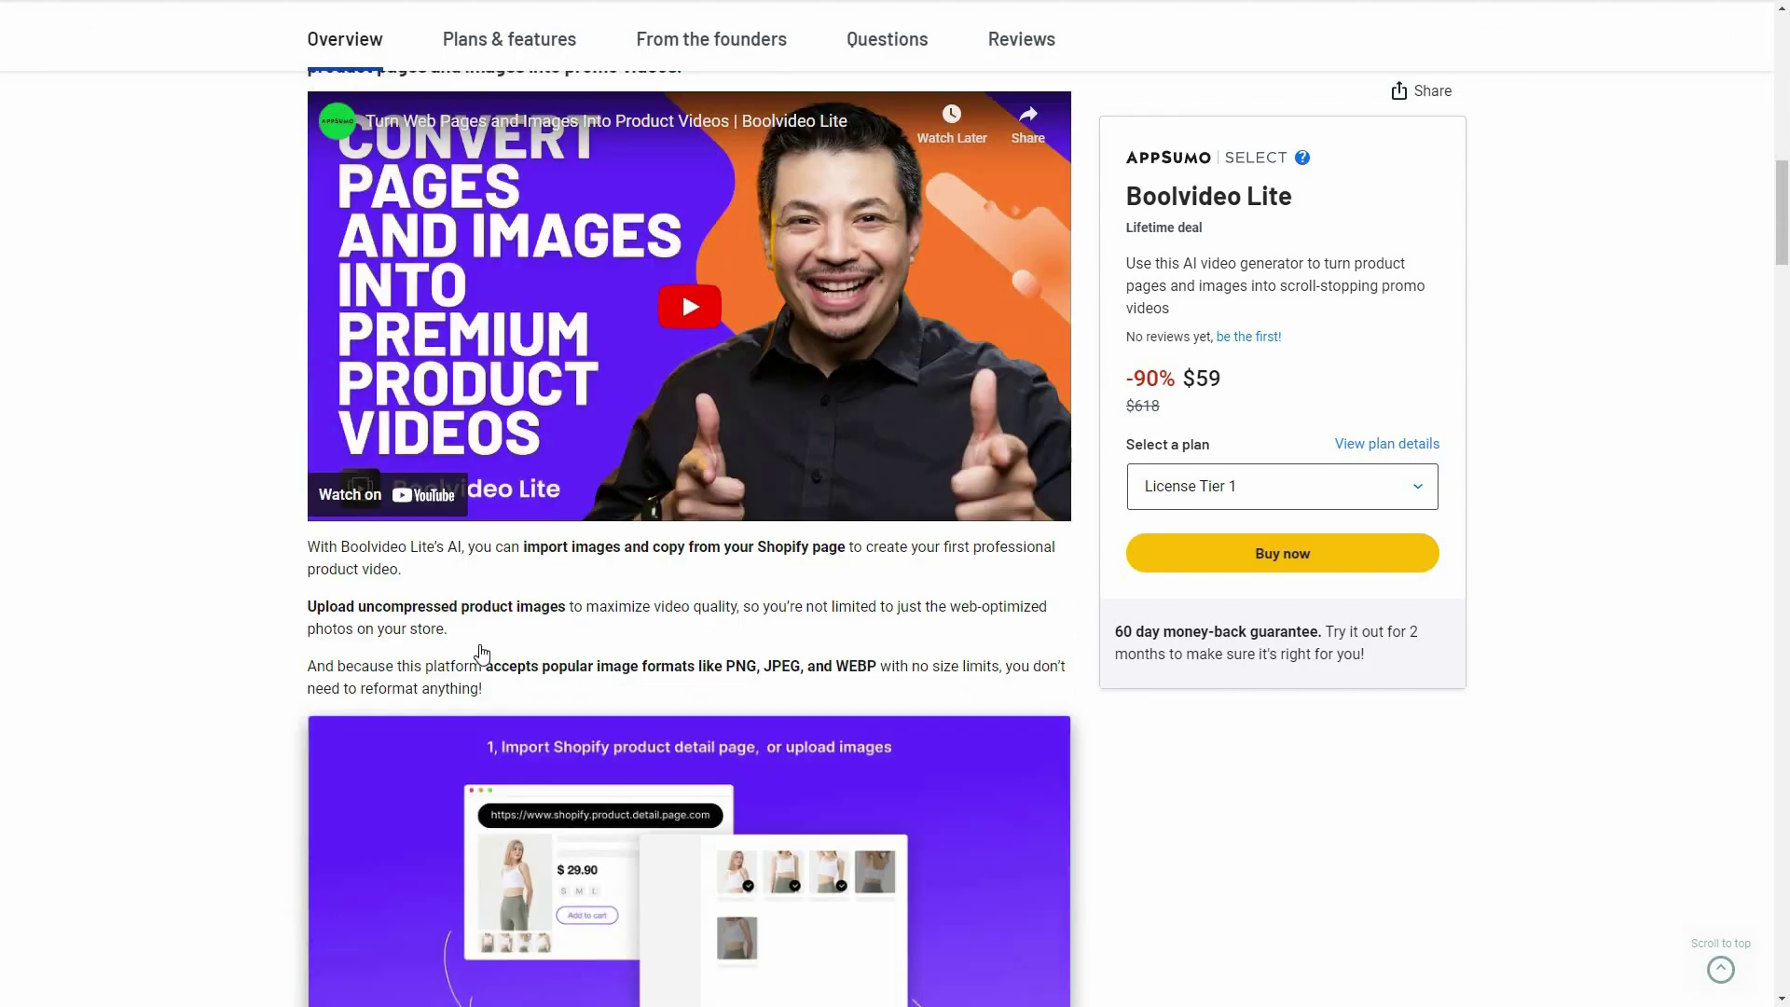
scroll(482, 656, "down", 20)
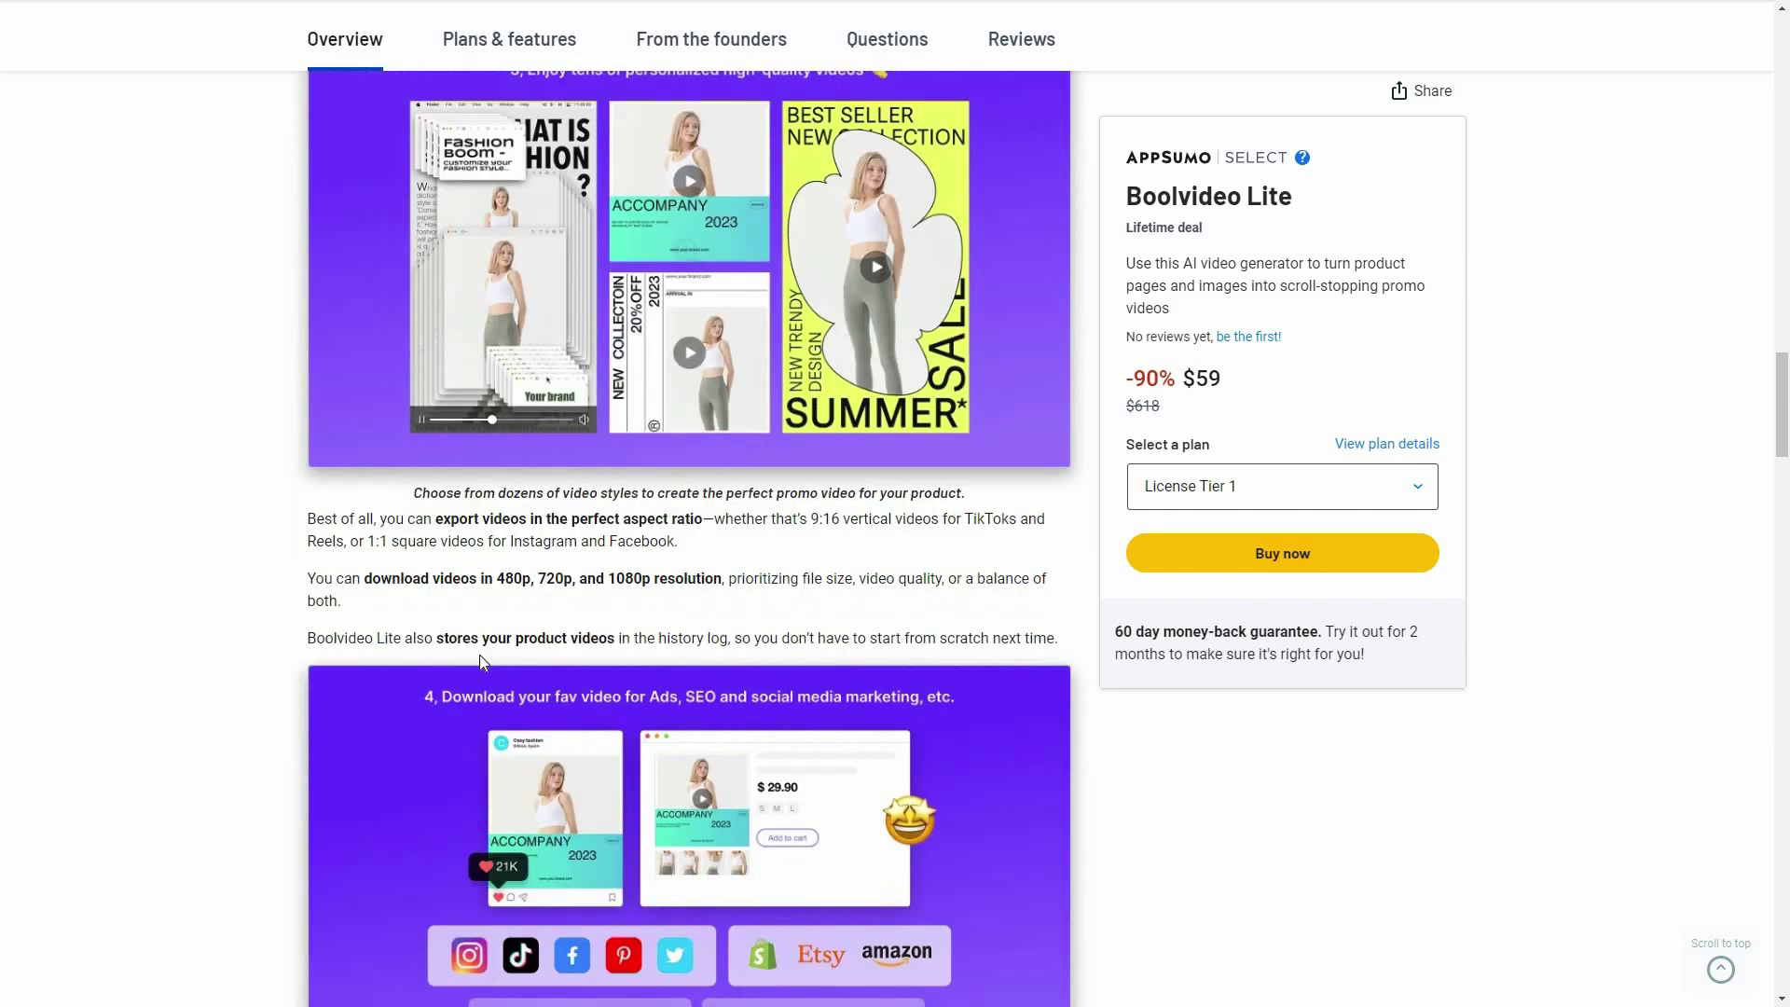
scroll(482, 658, "down", 6)
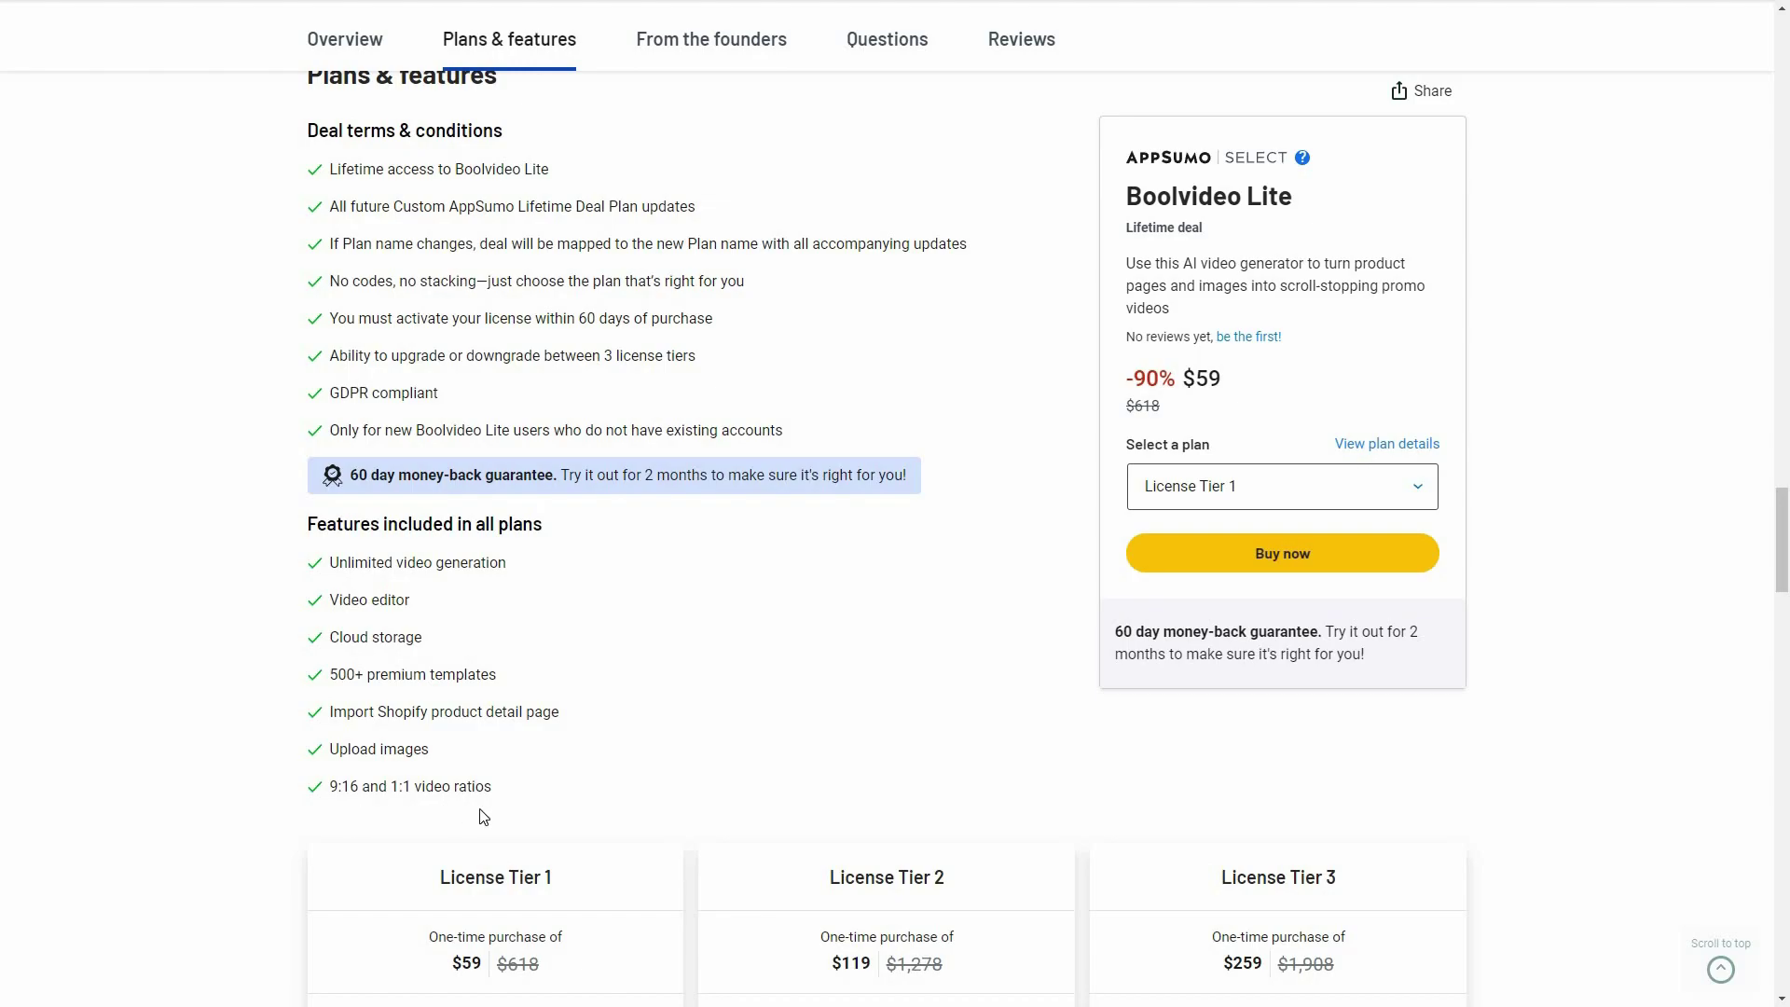
scroll(484, 816, "down", 4)
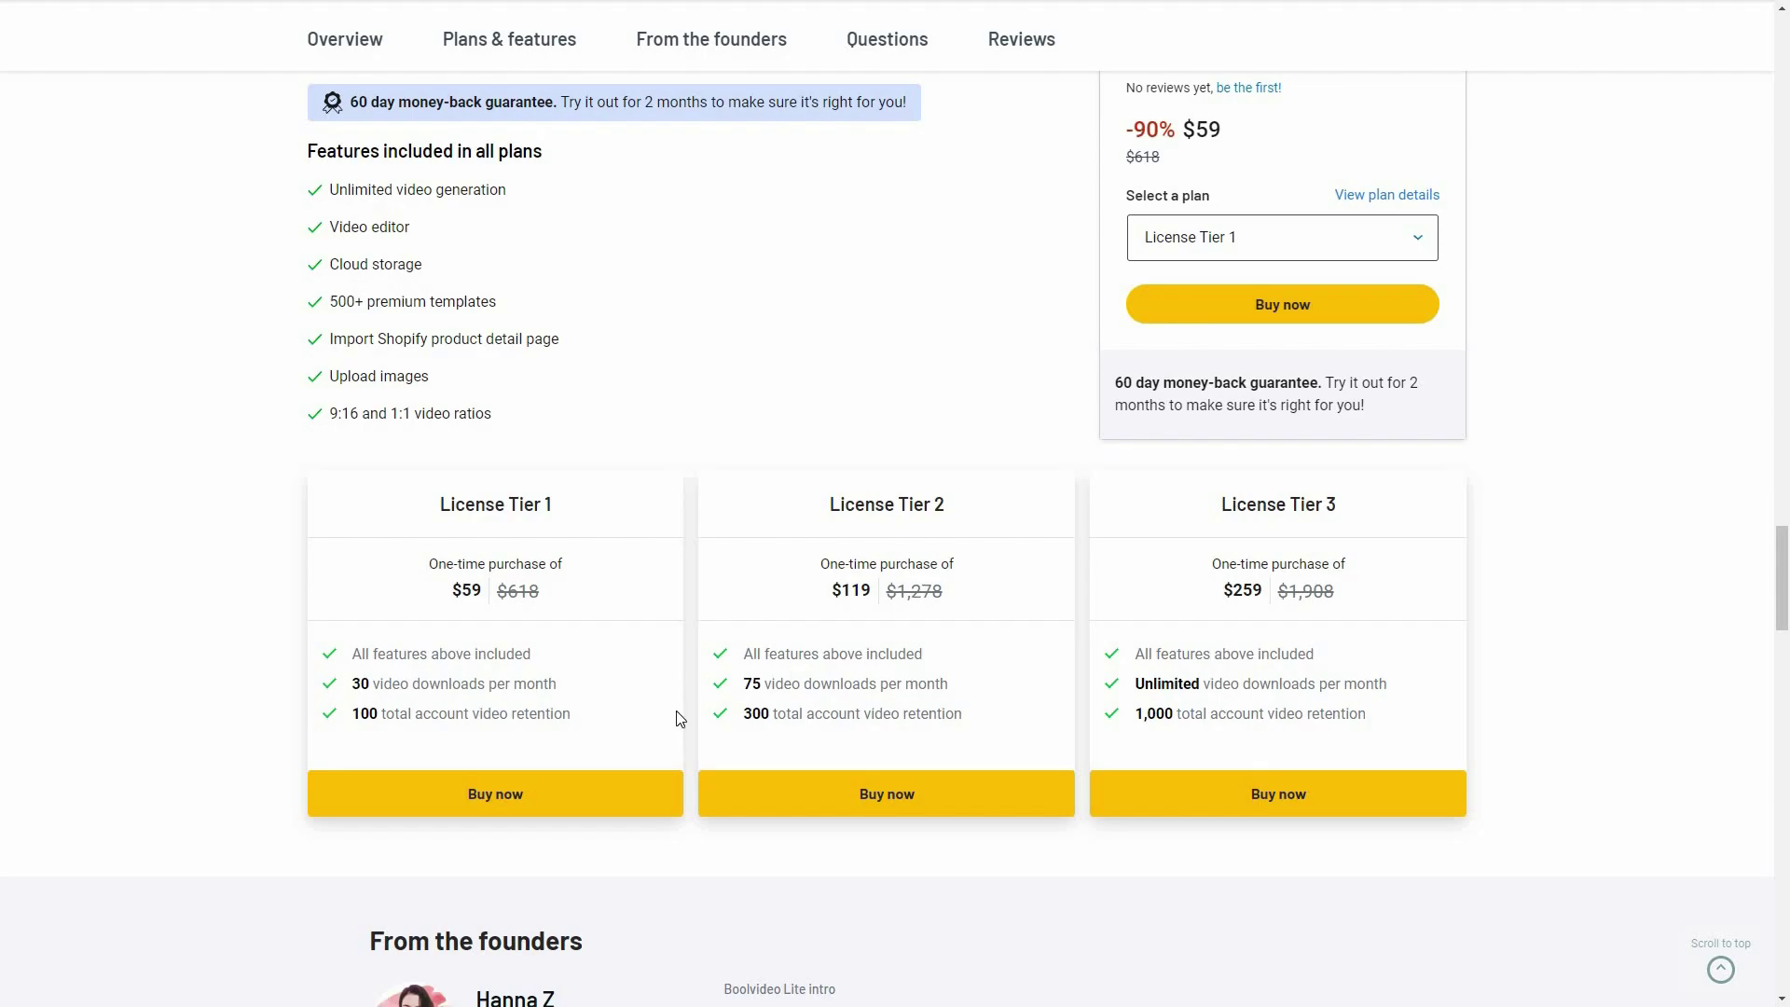
scroll(1079, 791, "up", 12)
scroll(1157, 814, "up", 15)
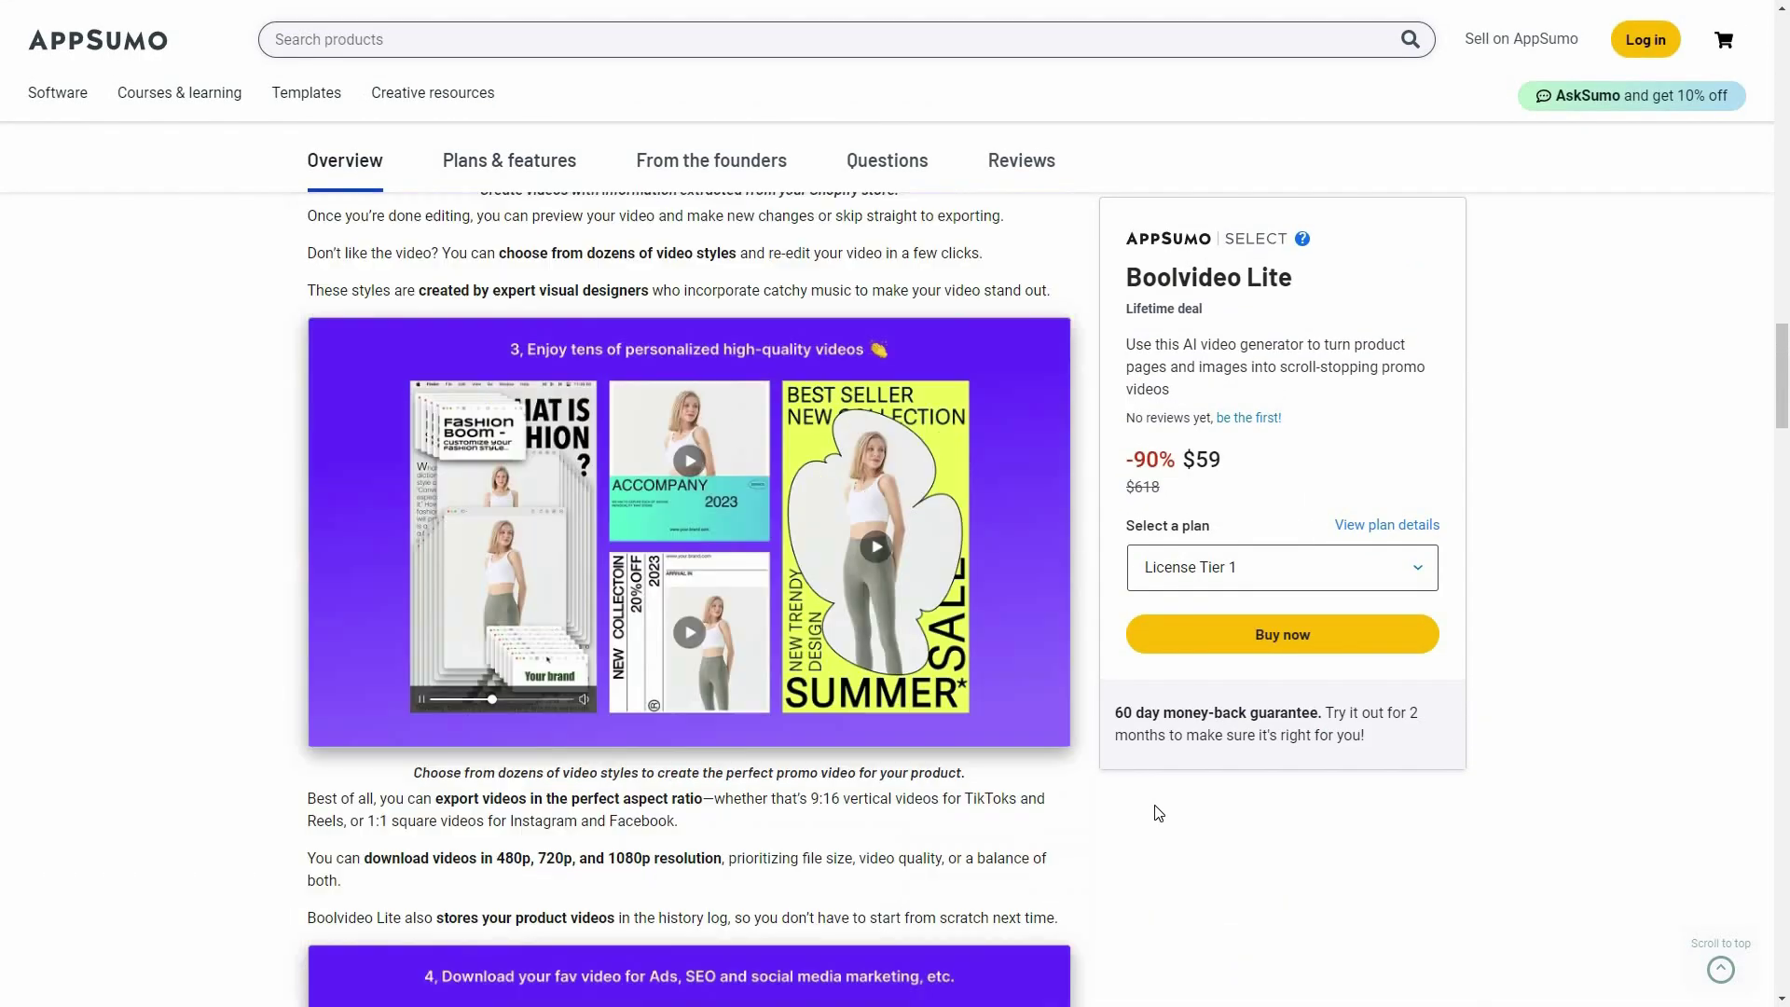
scroll(1157, 814, "up", 15)
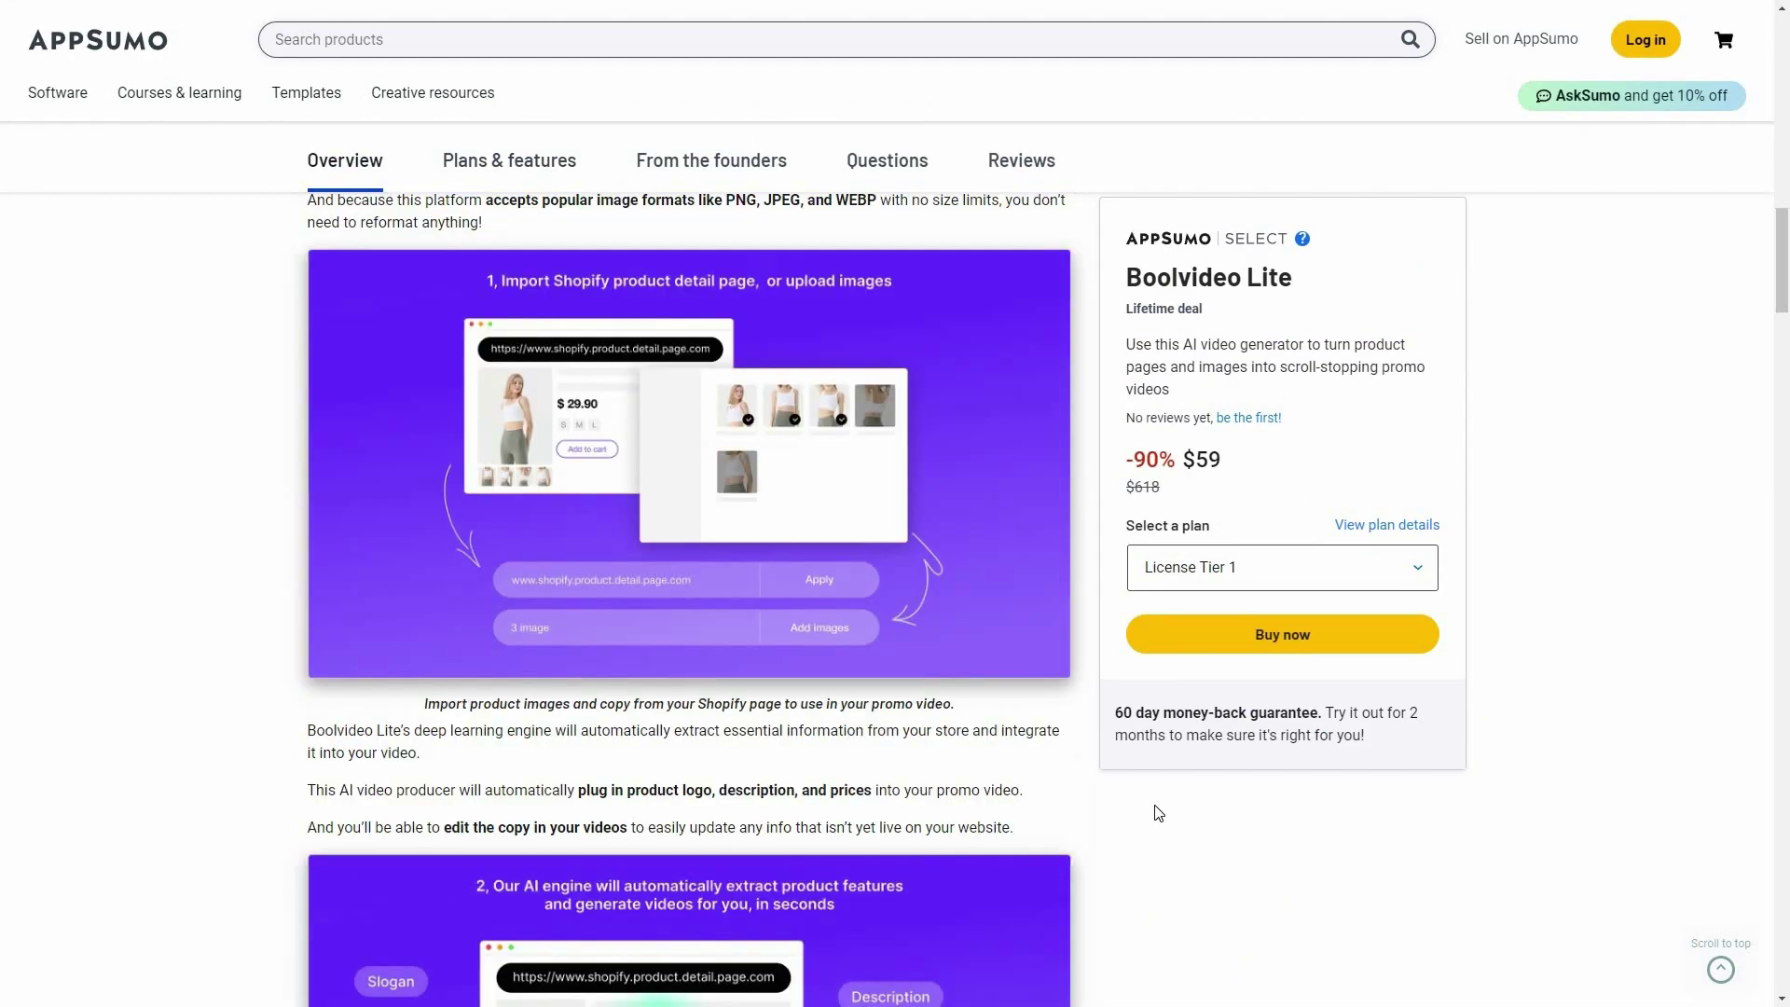
scroll(1157, 814, "up", 3)
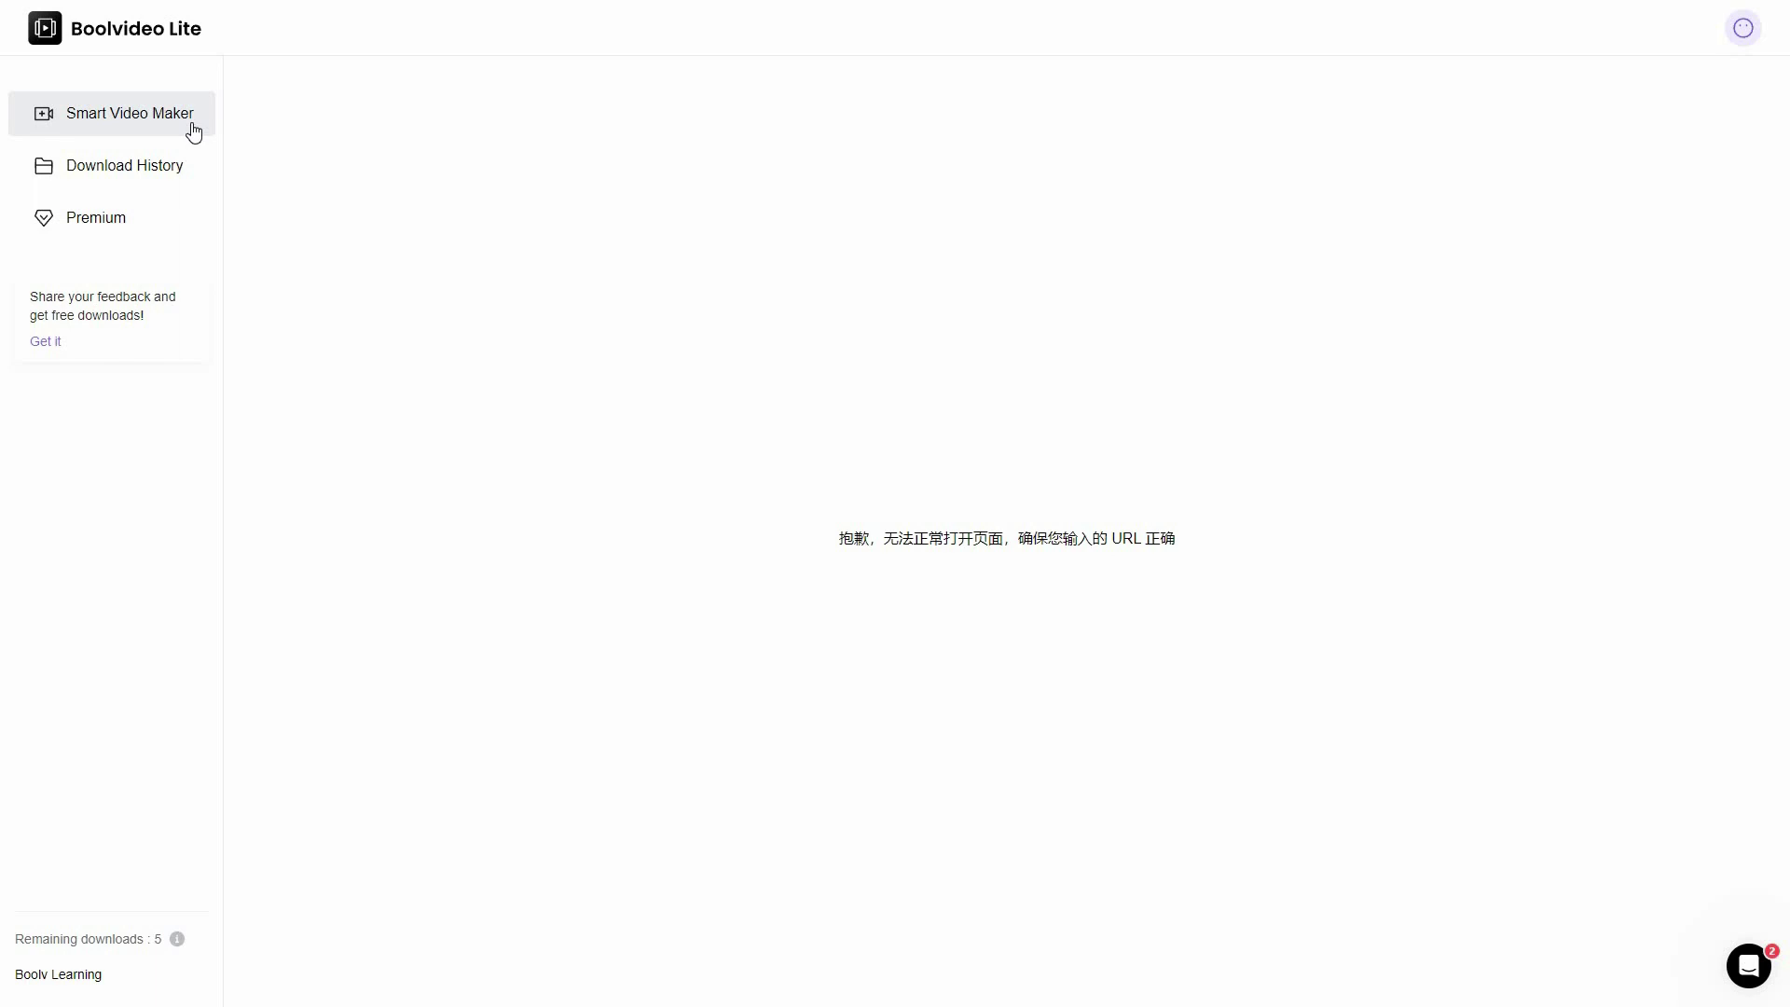
Switch to the Boolvideo Lite web app and open the Smart Video Maker.
left_click(194, 180)
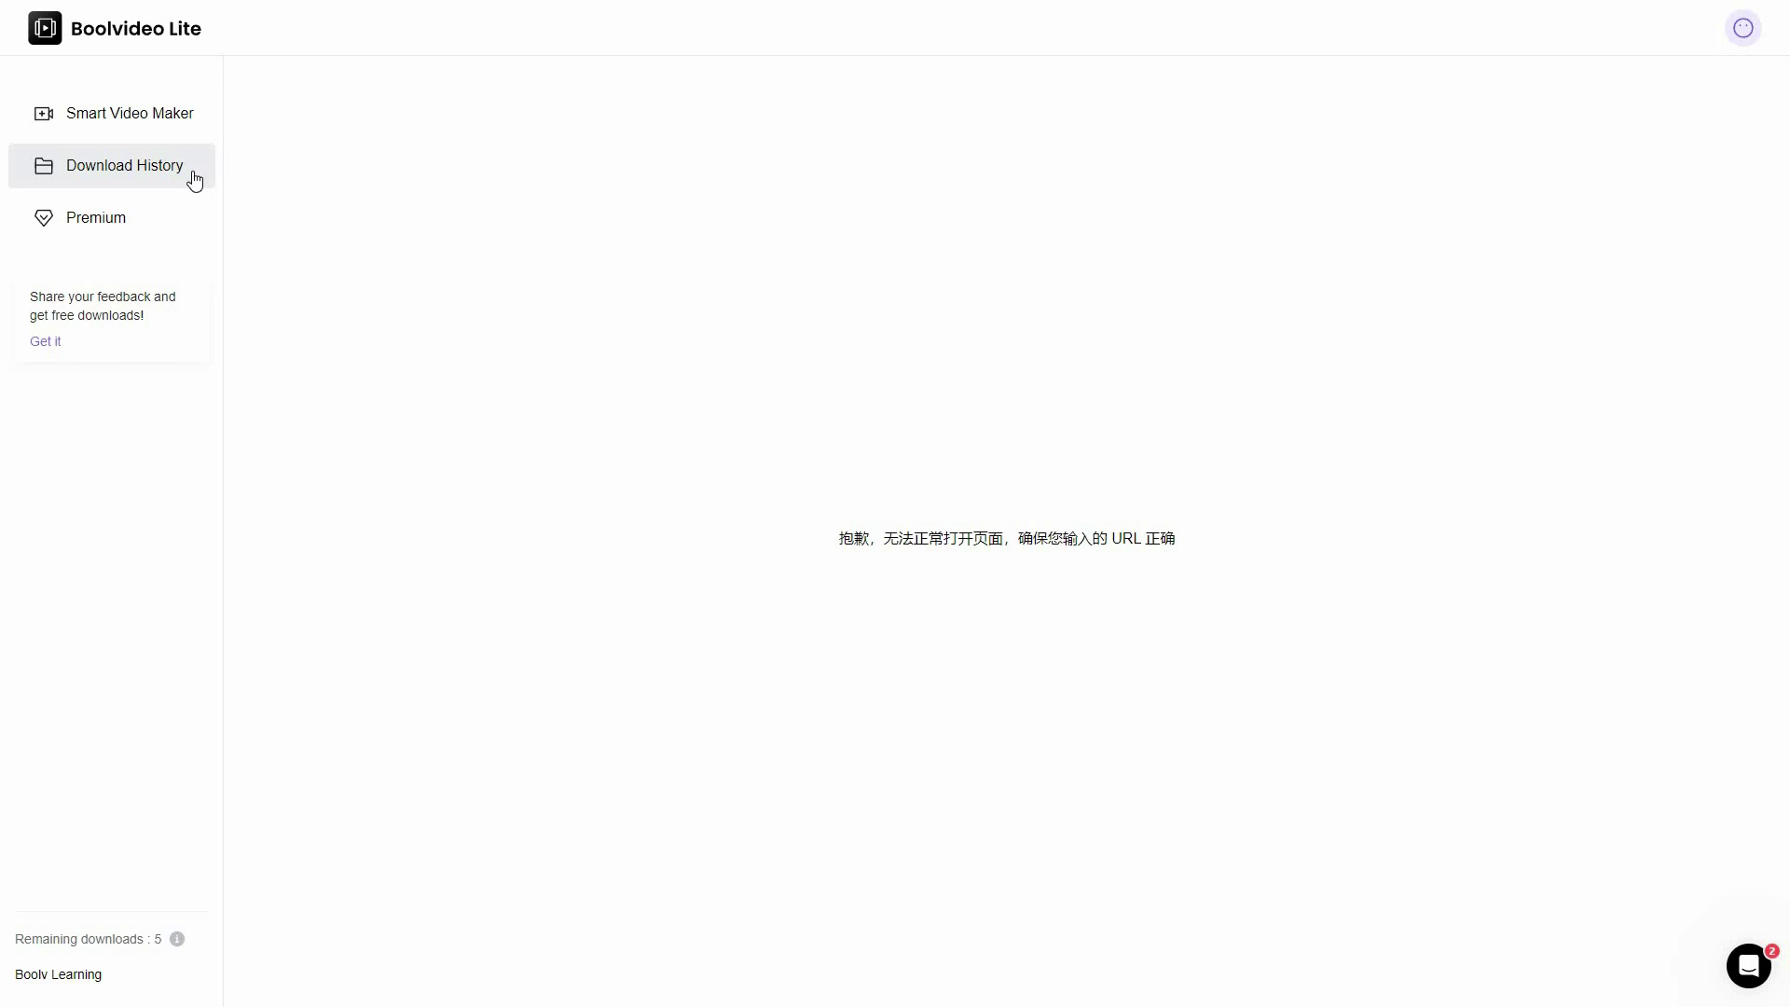
left_click(164, 231)
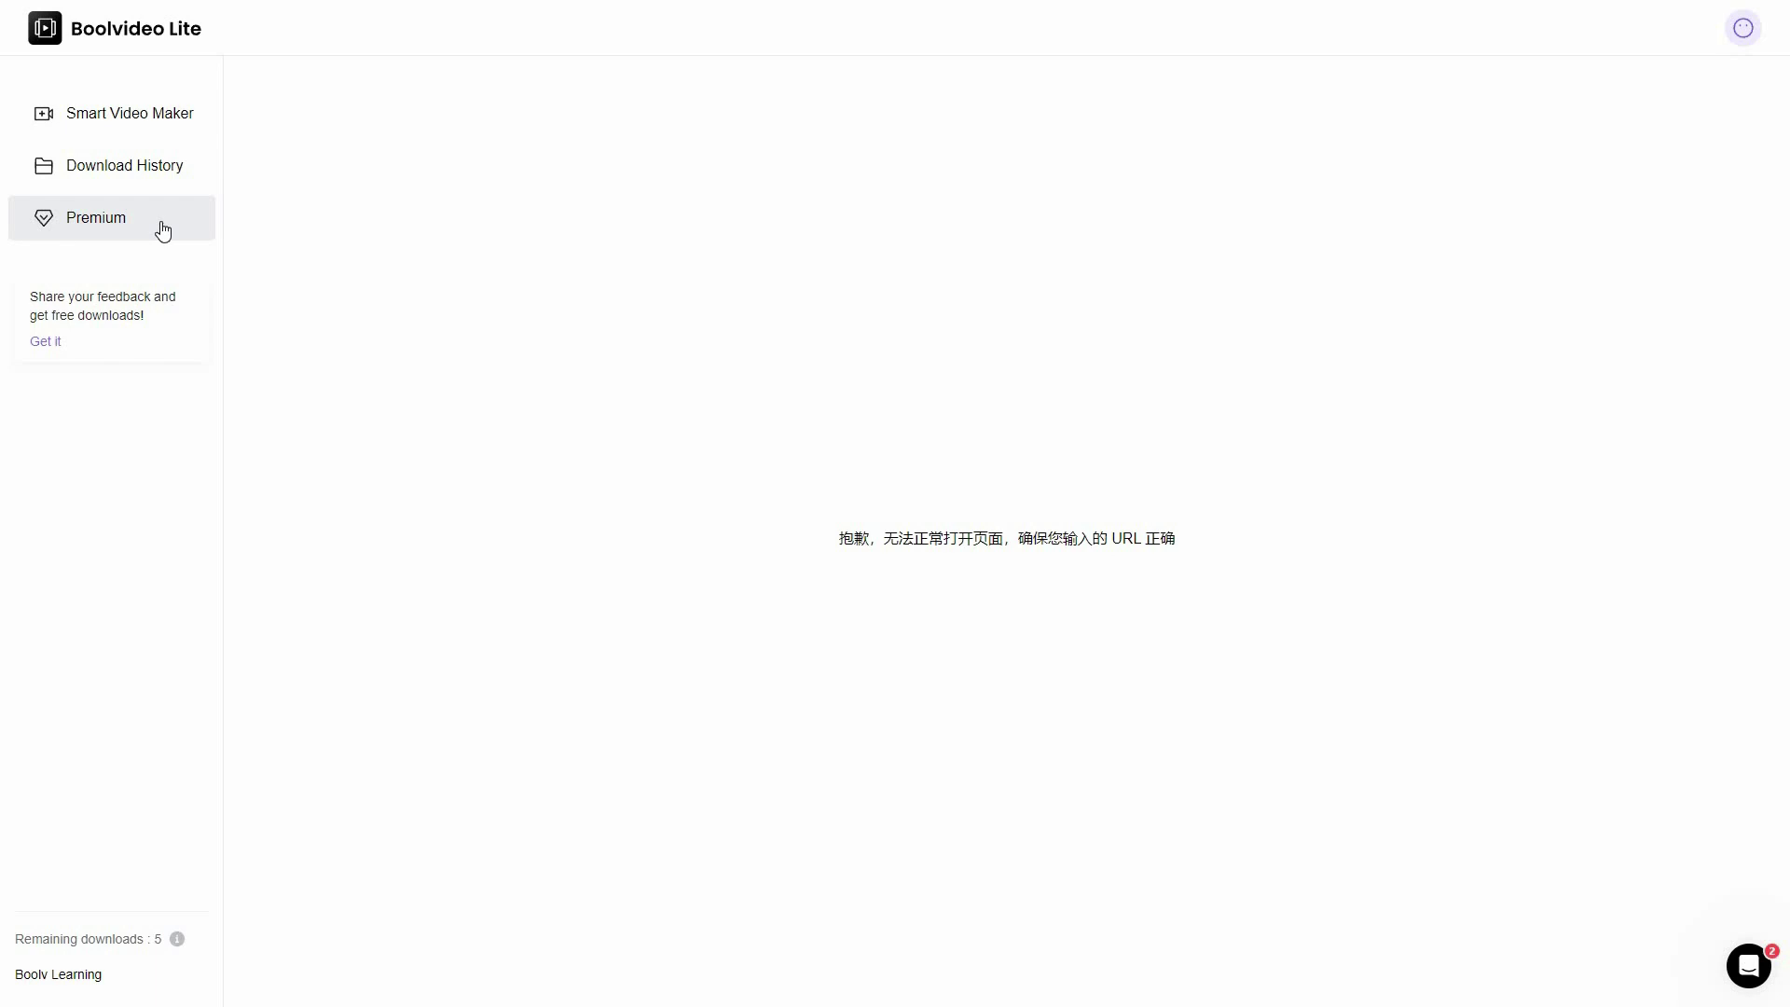
left_click(170, 131)
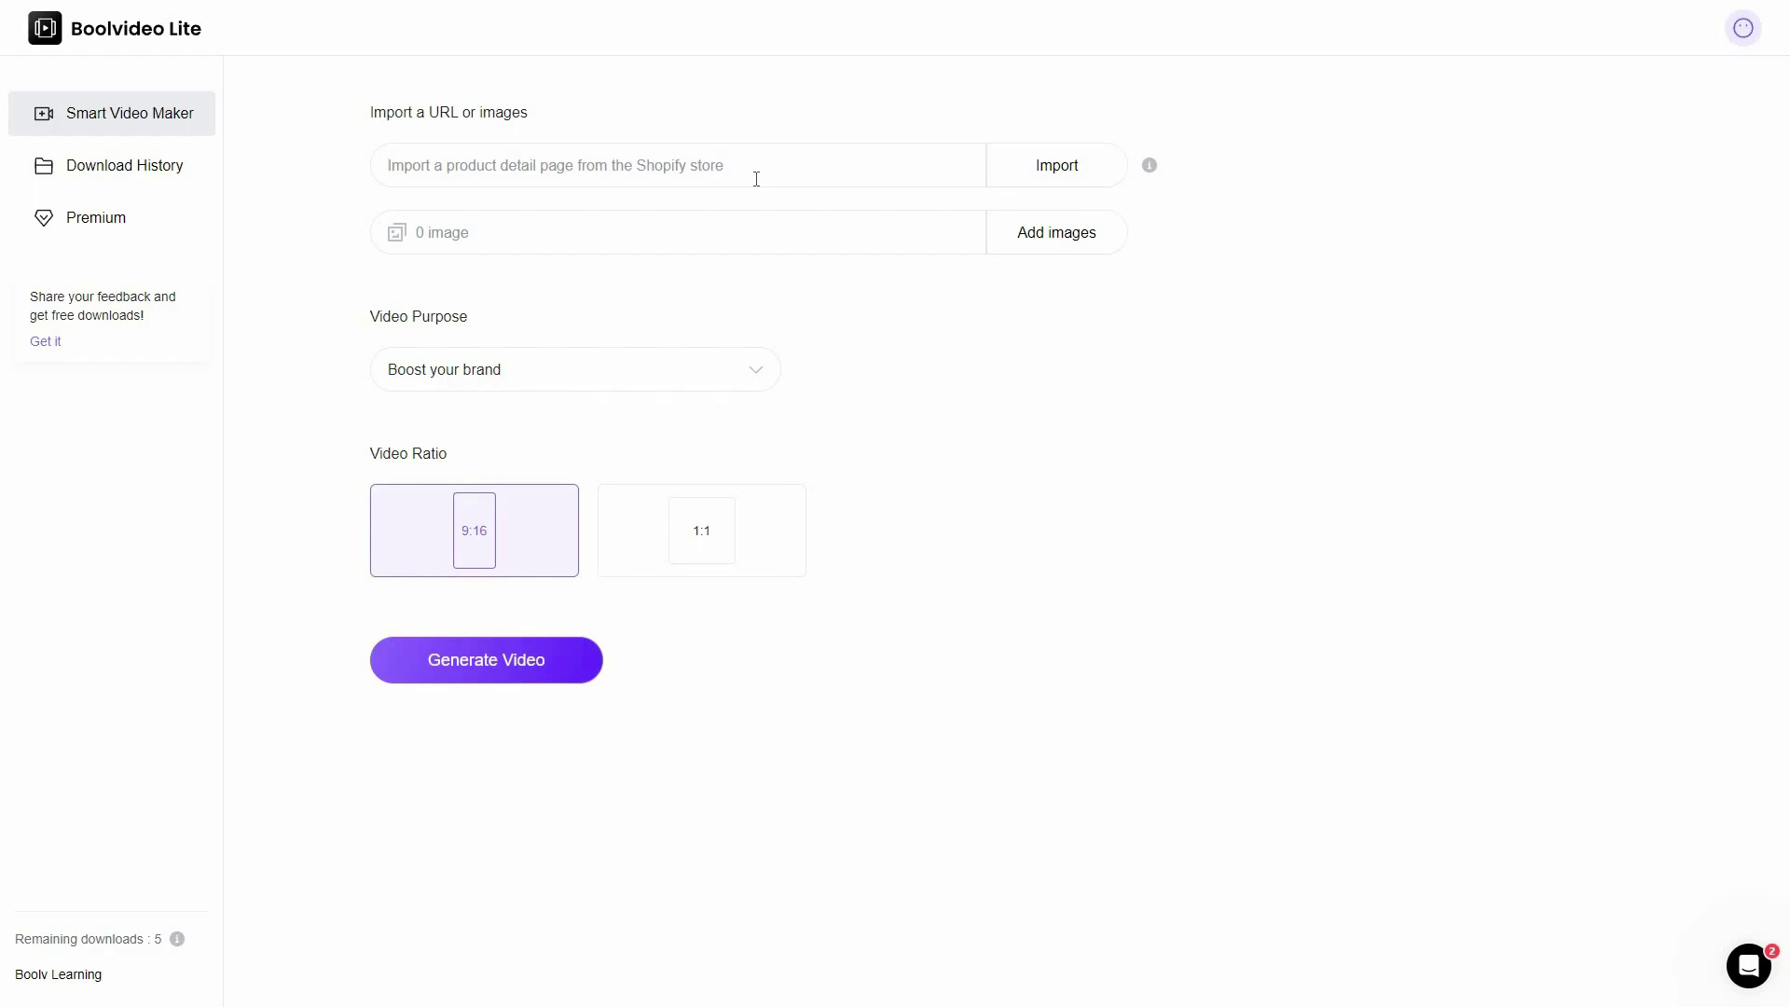
Examine the options for importing a product page or images and the available video purposes.
left_click(1088, 178)
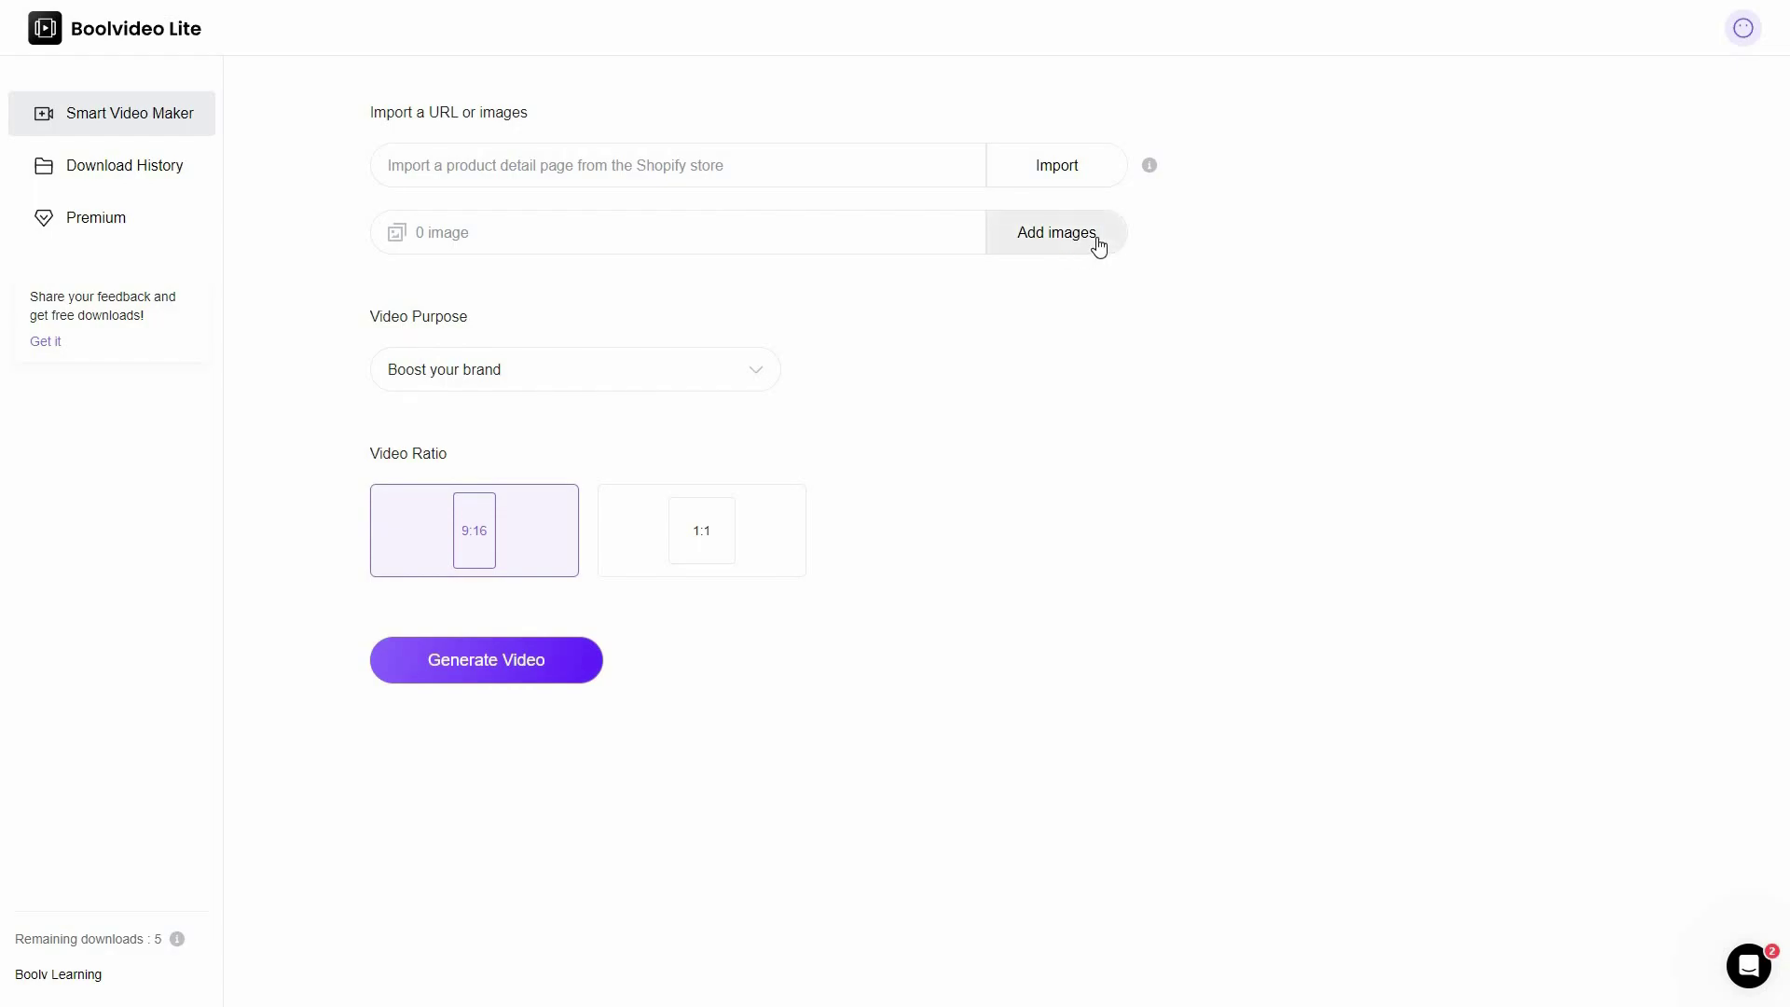
left_click(519, 376)
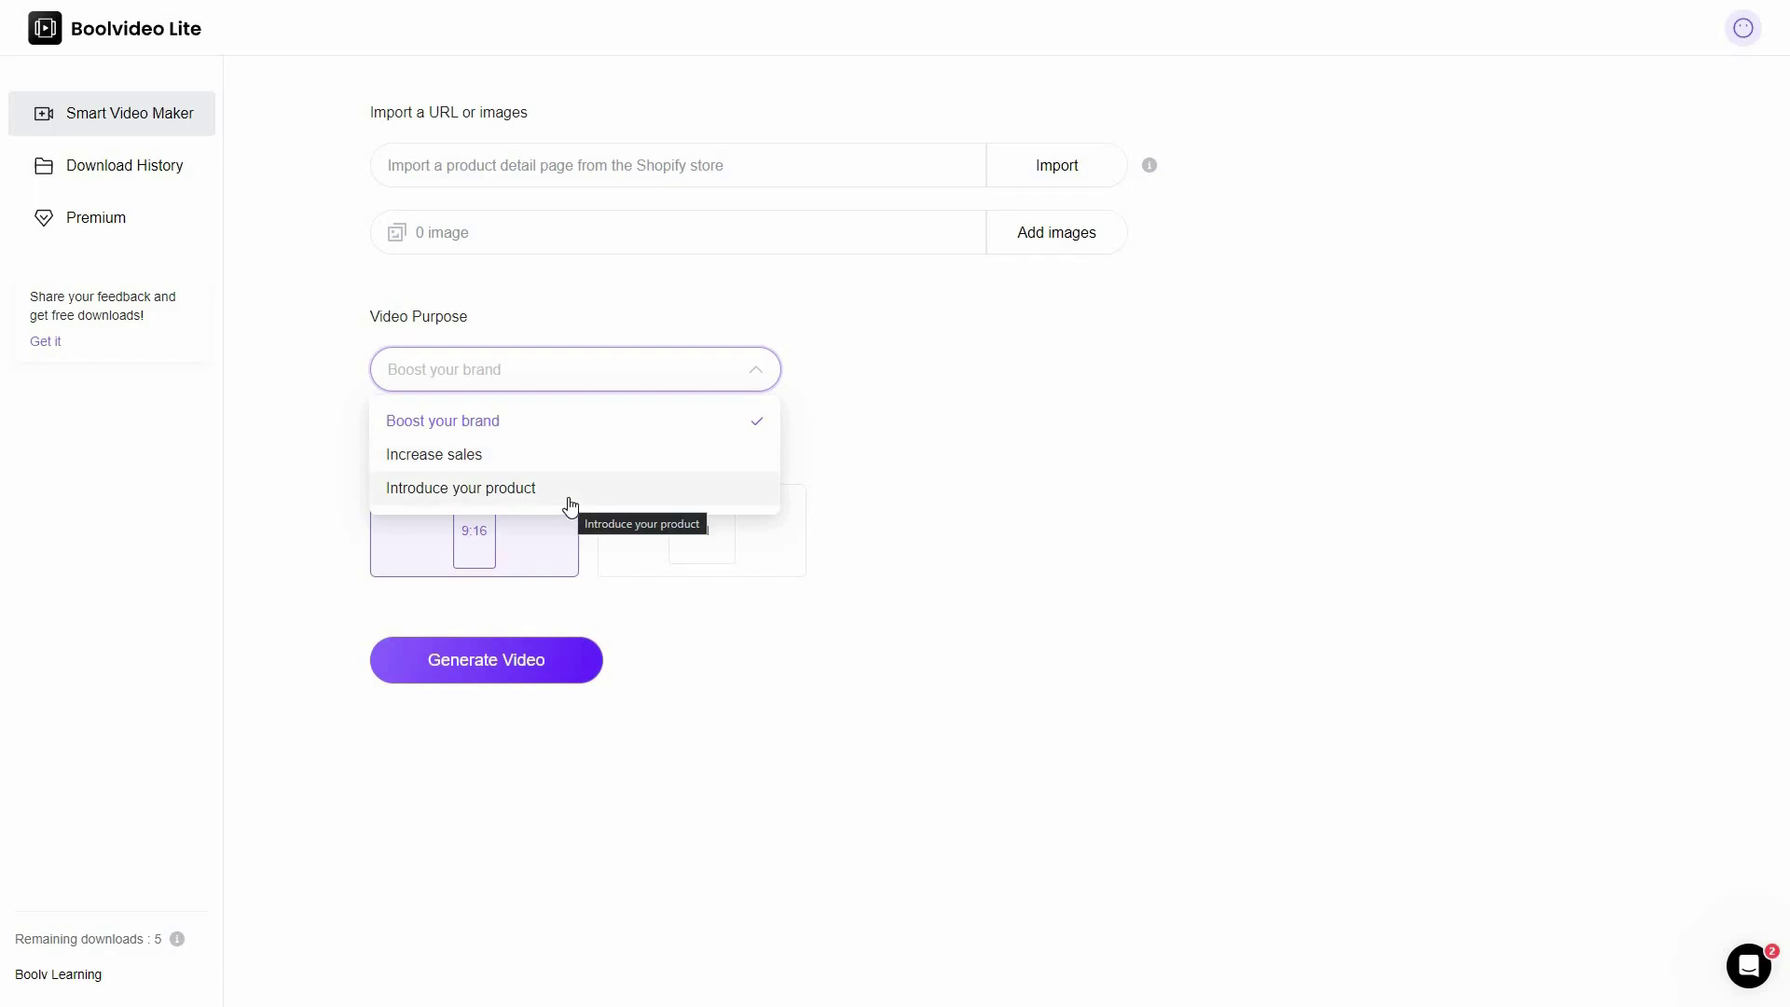
left_click(839, 297)
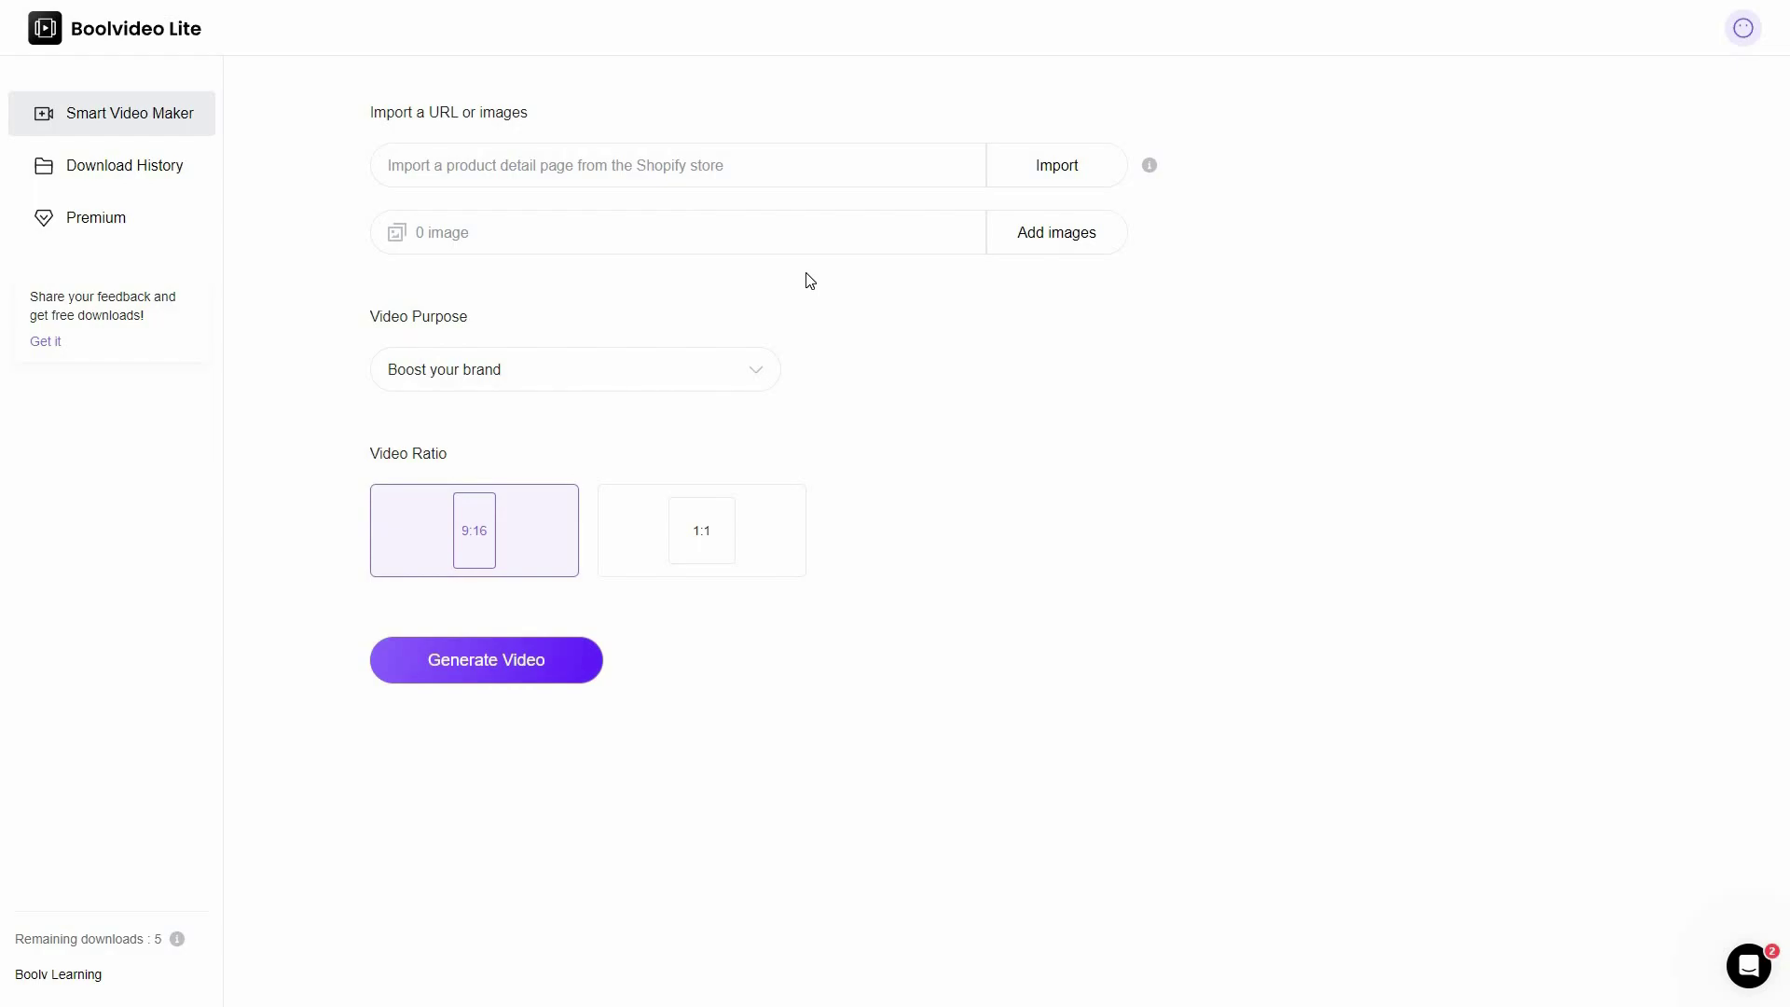
left_click(691, 165)
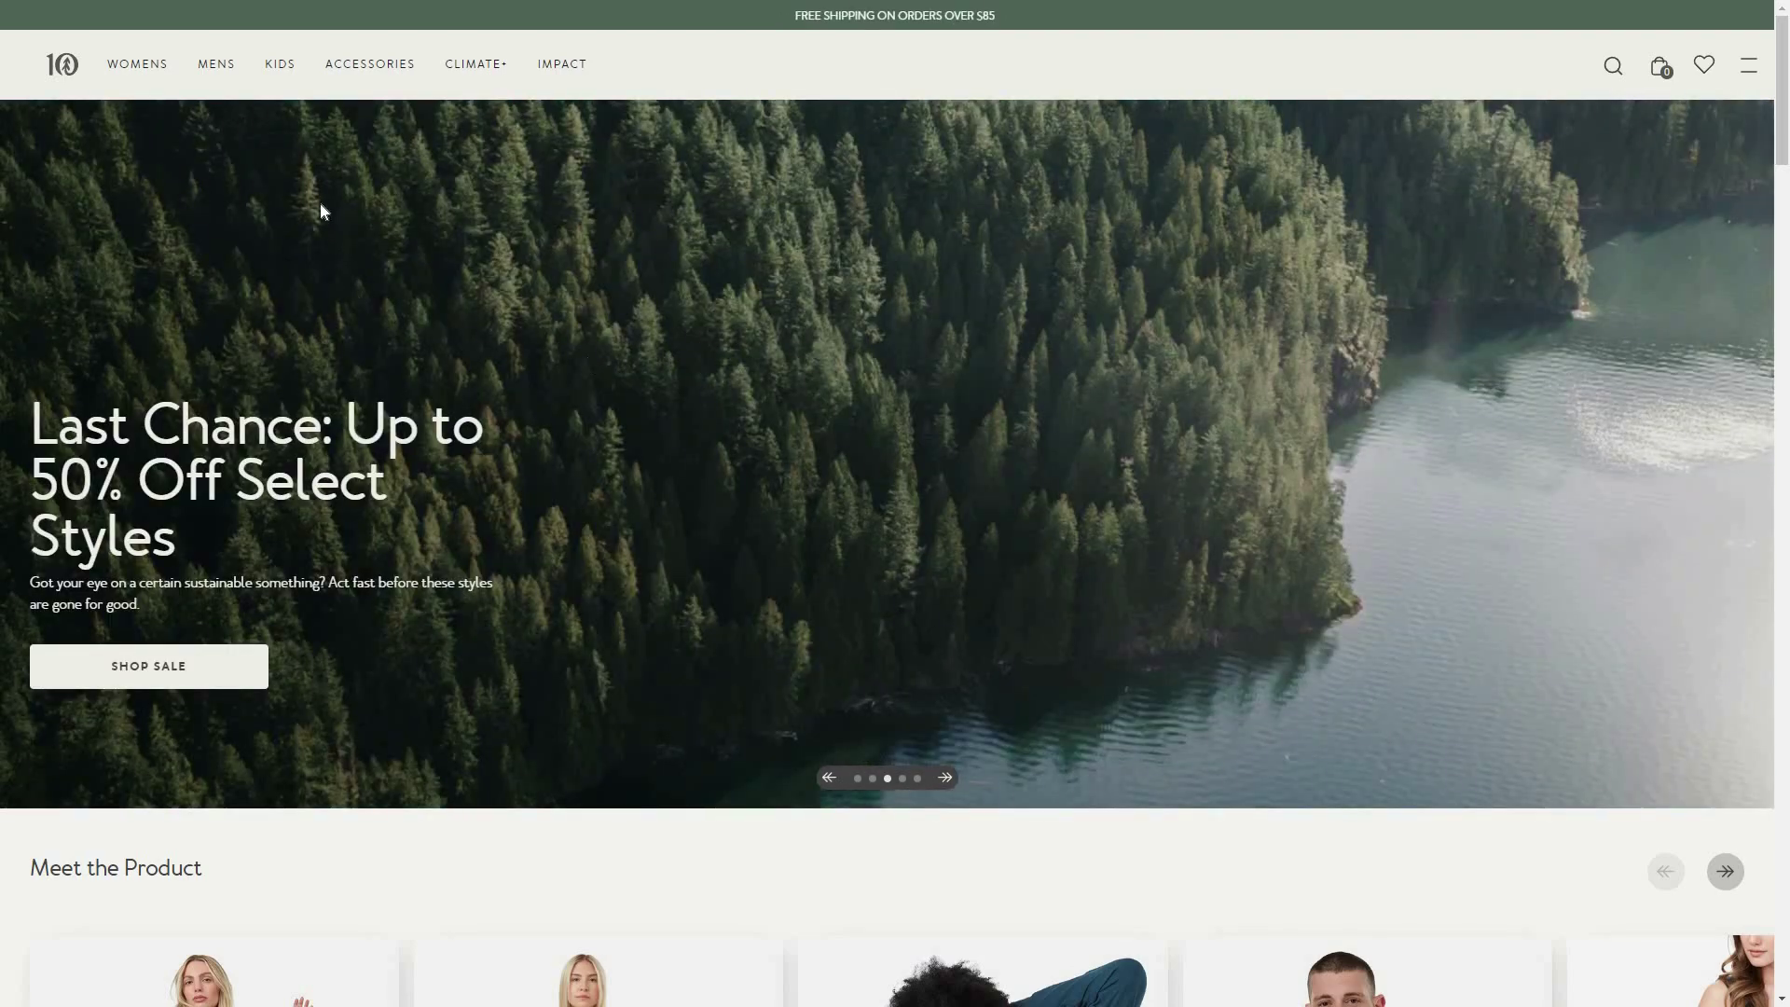
Switch to the tentree store and open the PNW Portal T-Shirt product page from the men's T-Shirts & Tanks collection.
mouse_move(216, 68)
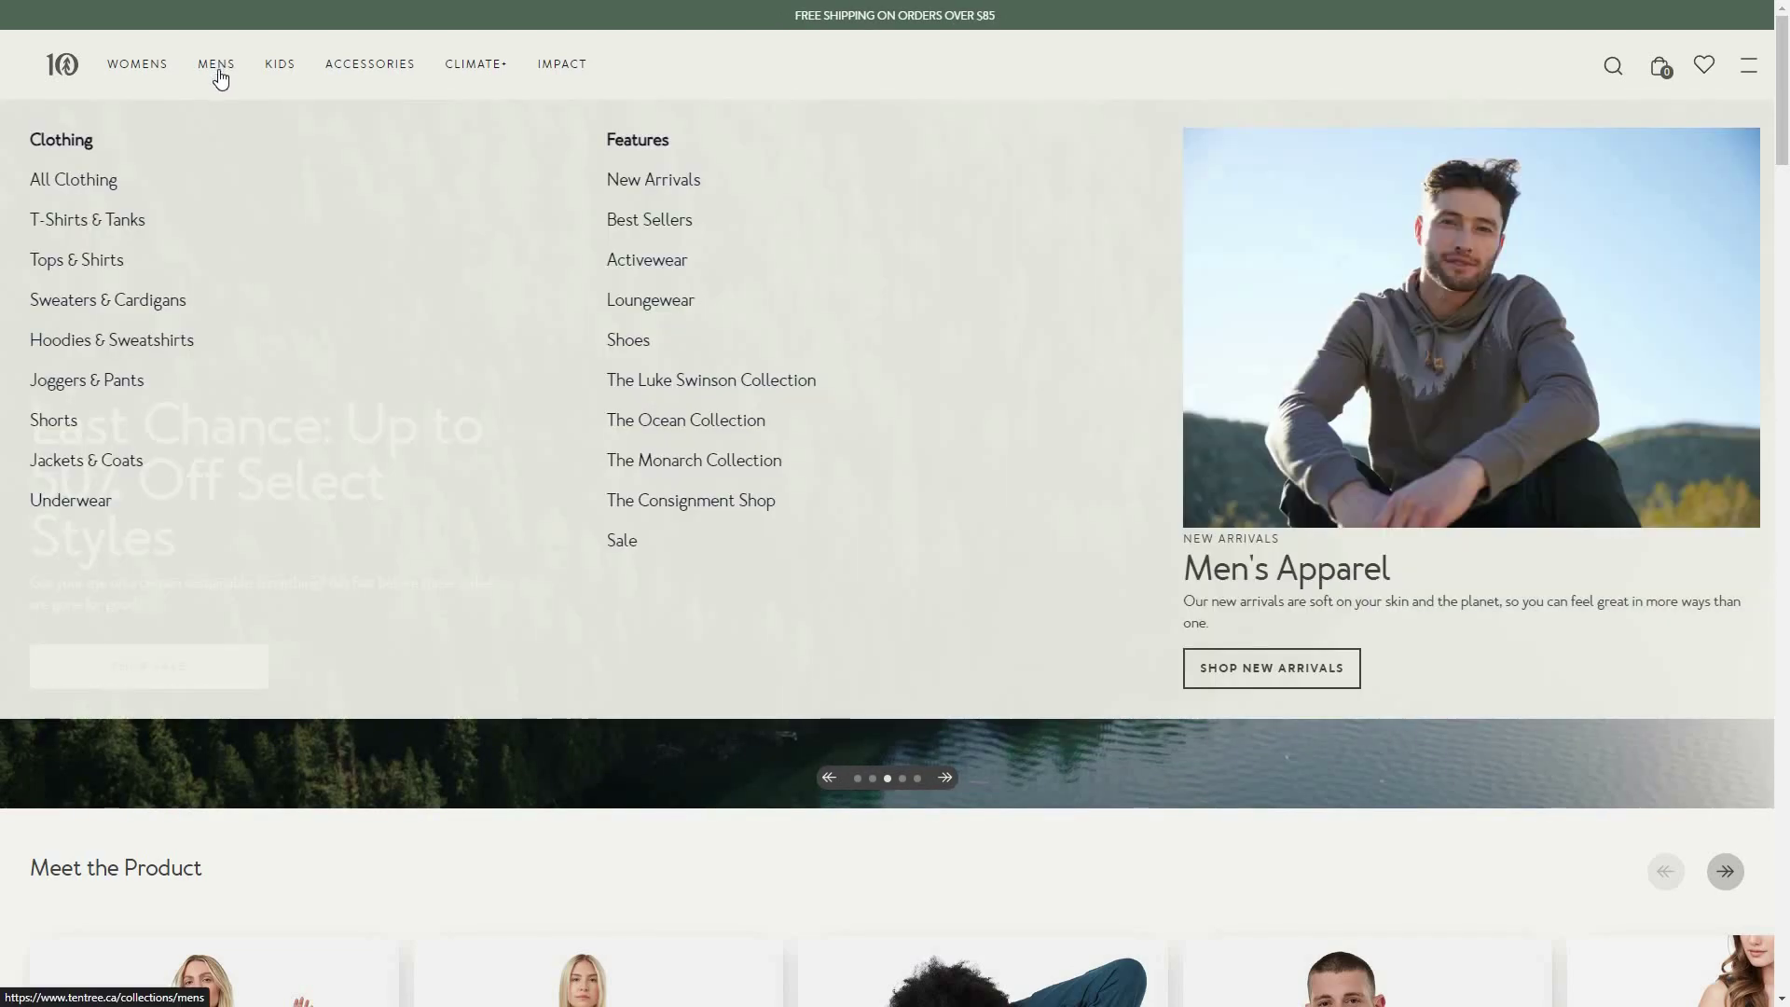
left_click(120, 222)
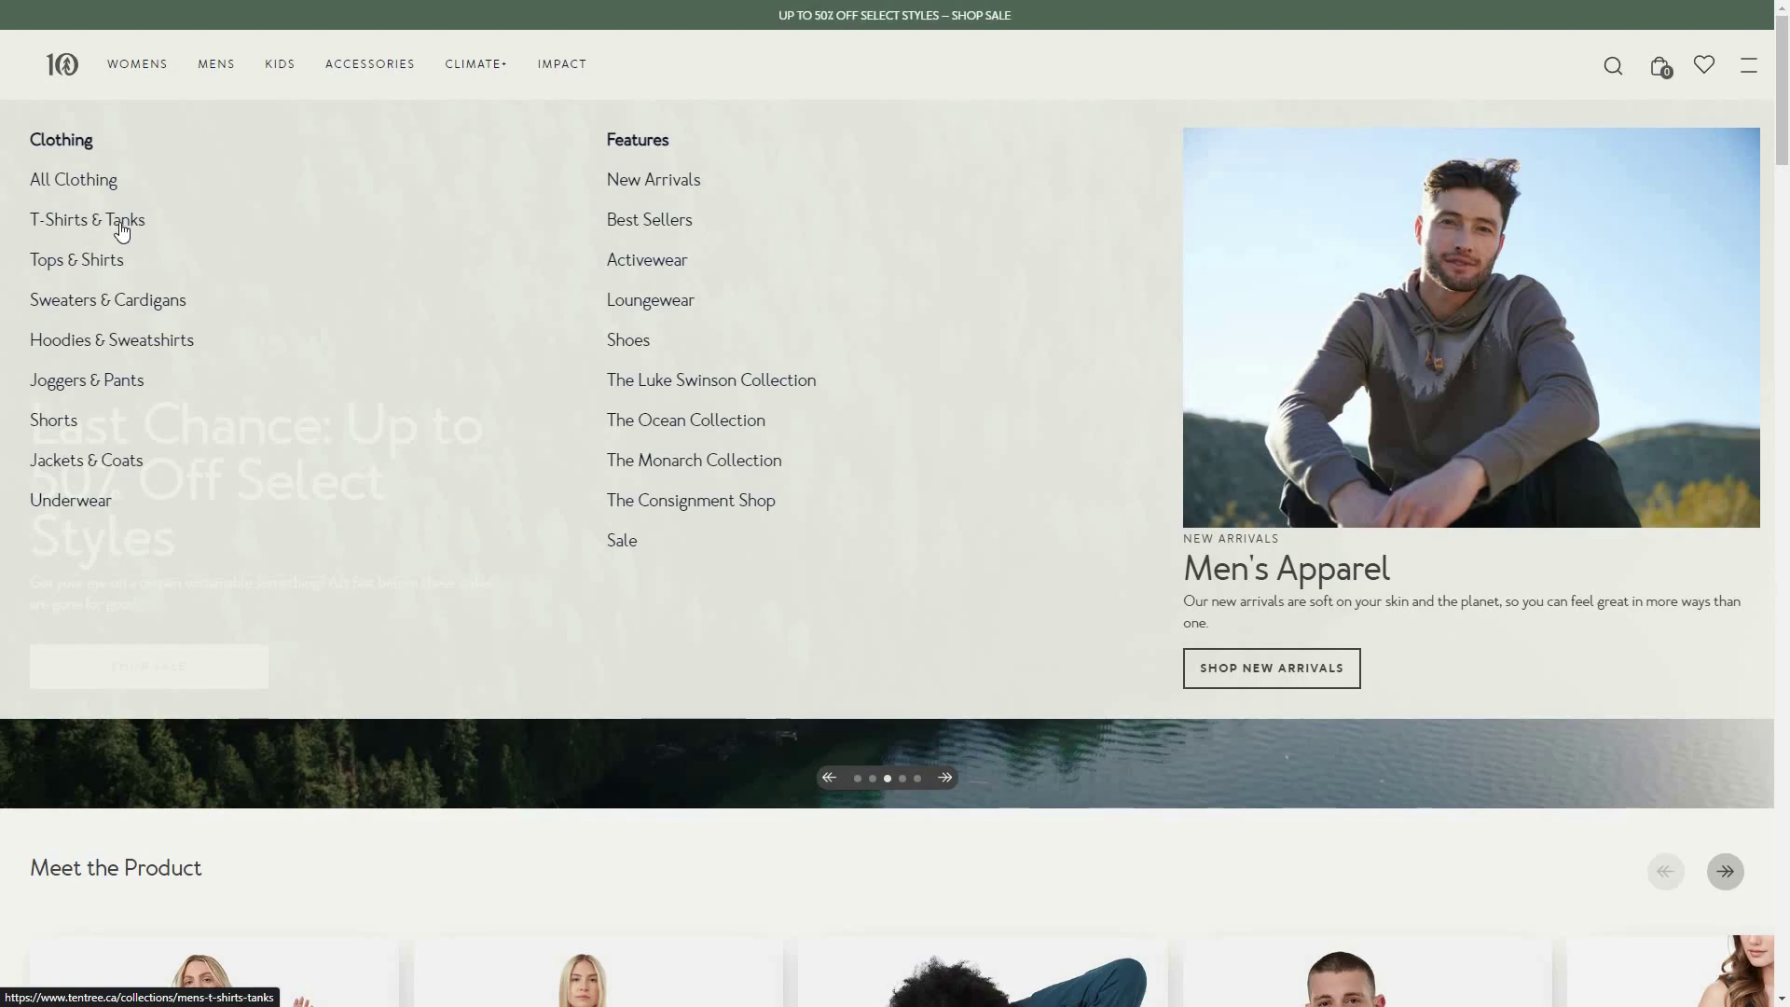
scroll(494, 691, "down", 1)
scroll(495, 691, "down", 2)
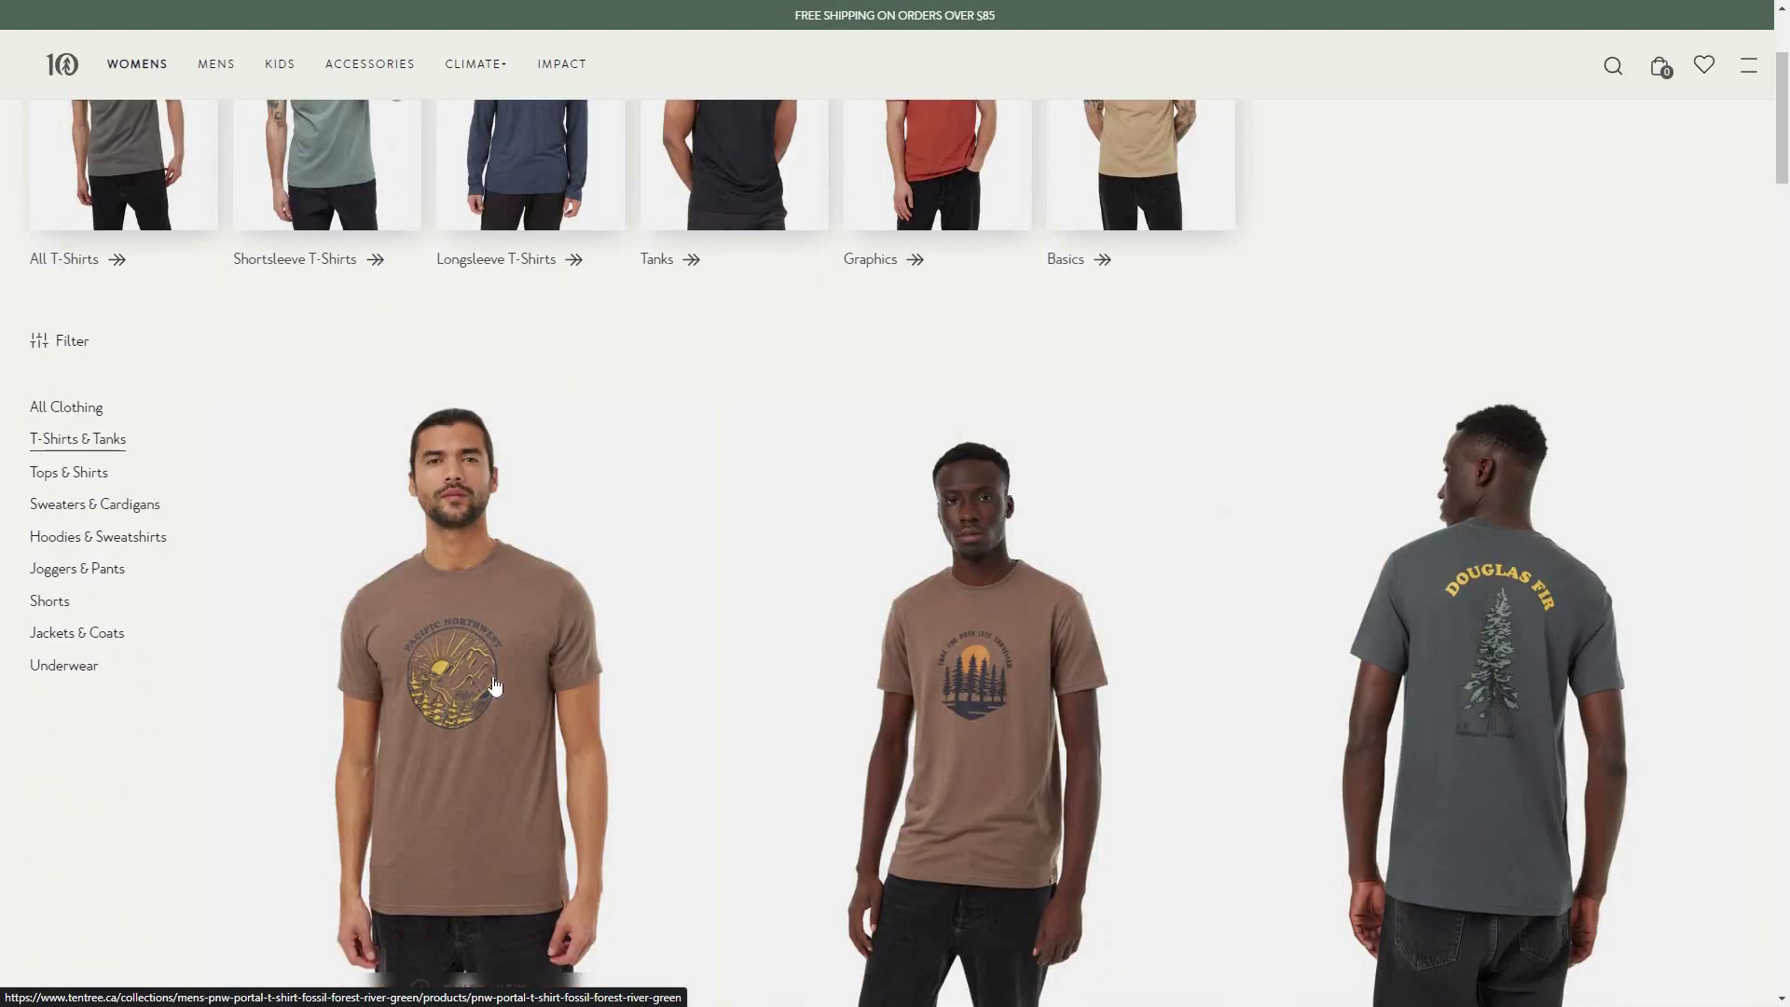
left_click(495, 686)
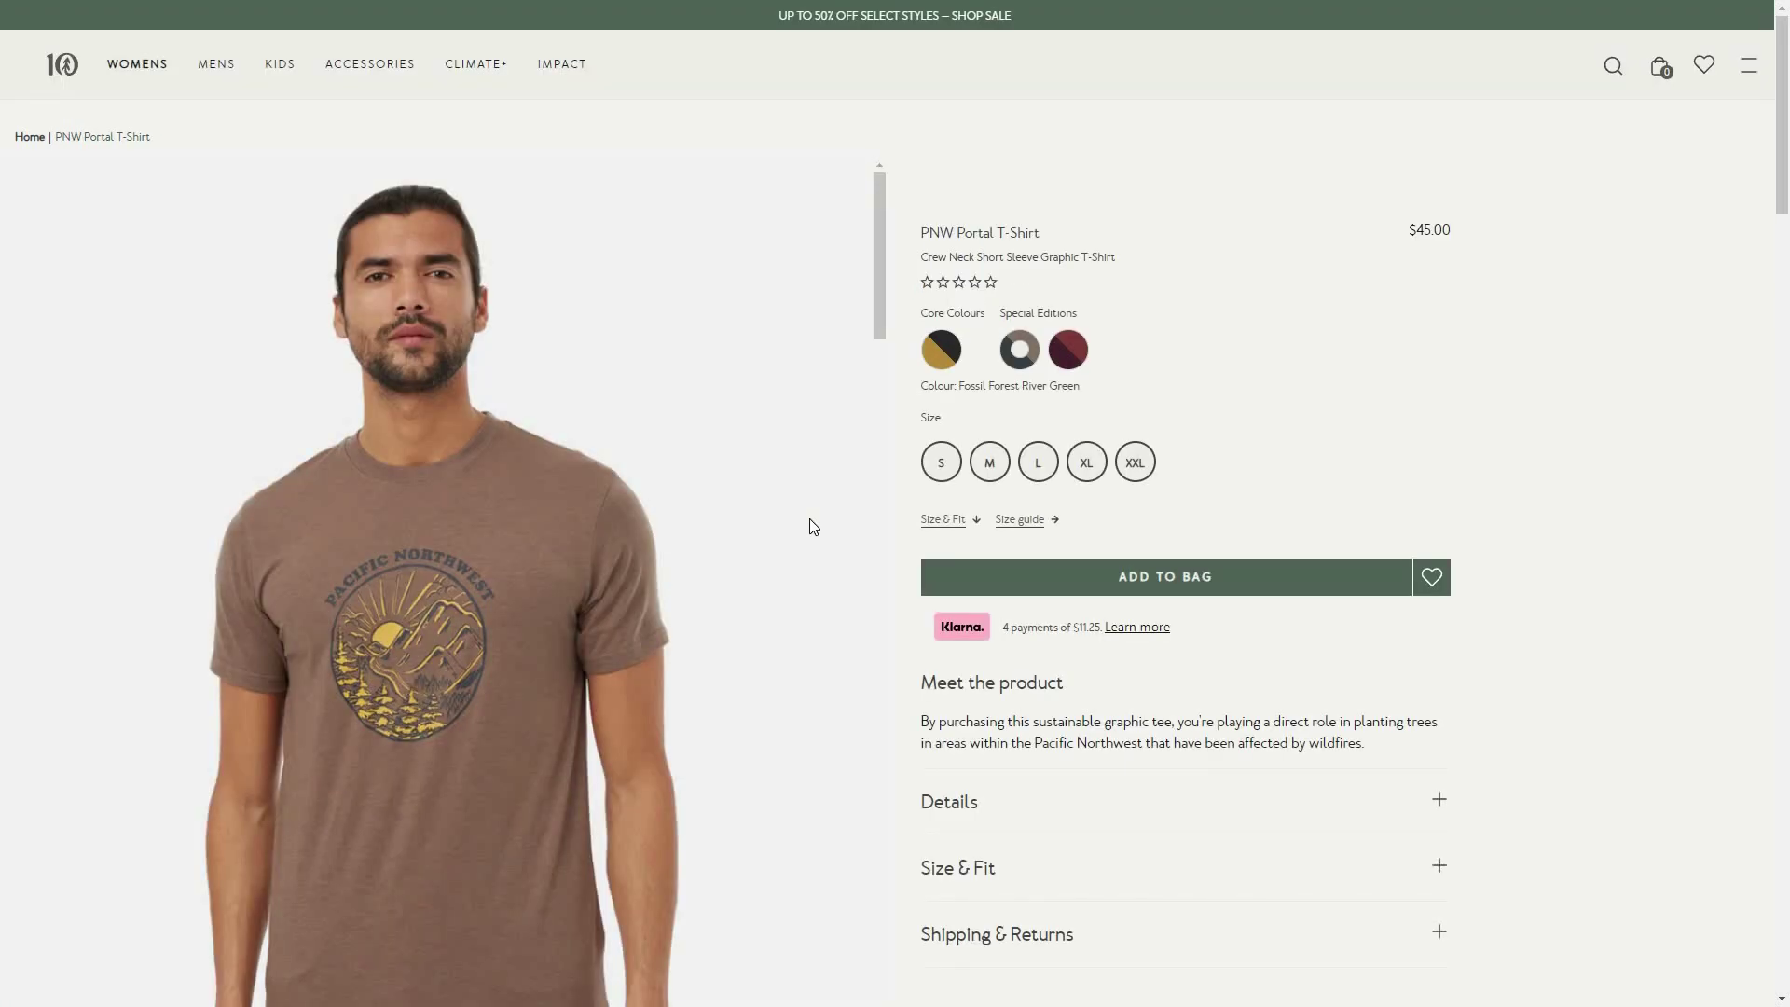
scroll(810, 527, "down", 2)
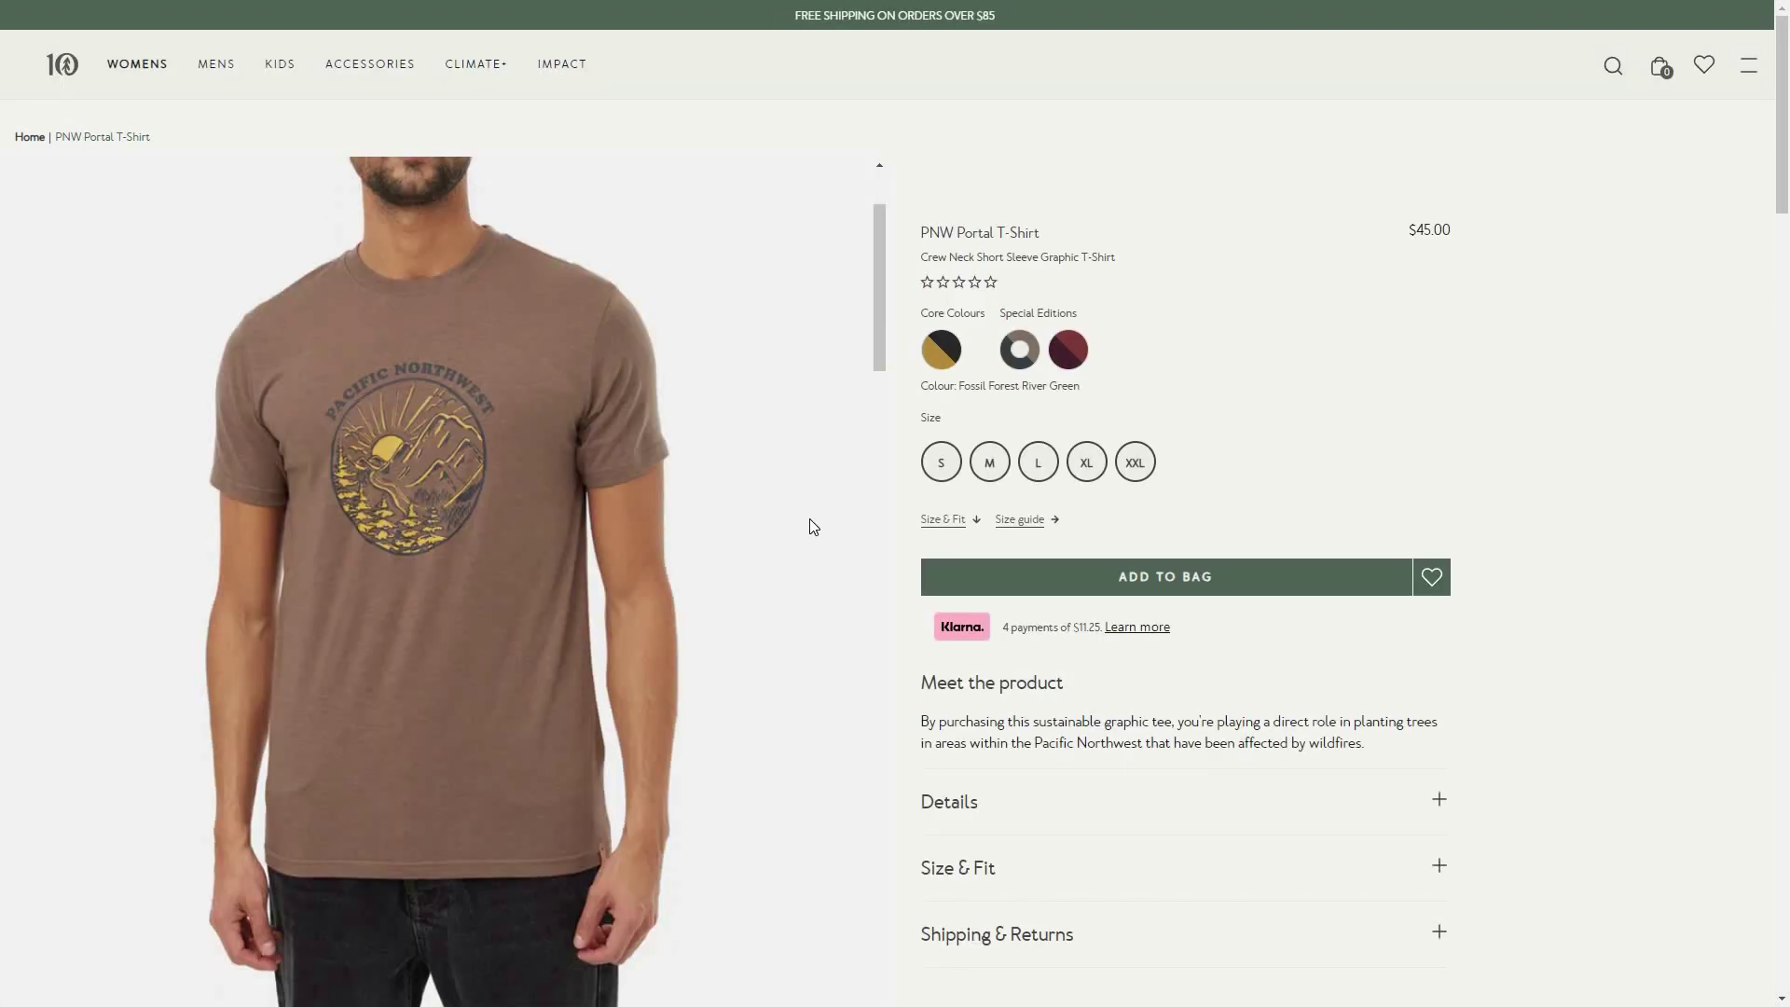
scroll(810, 527, "up", 2)
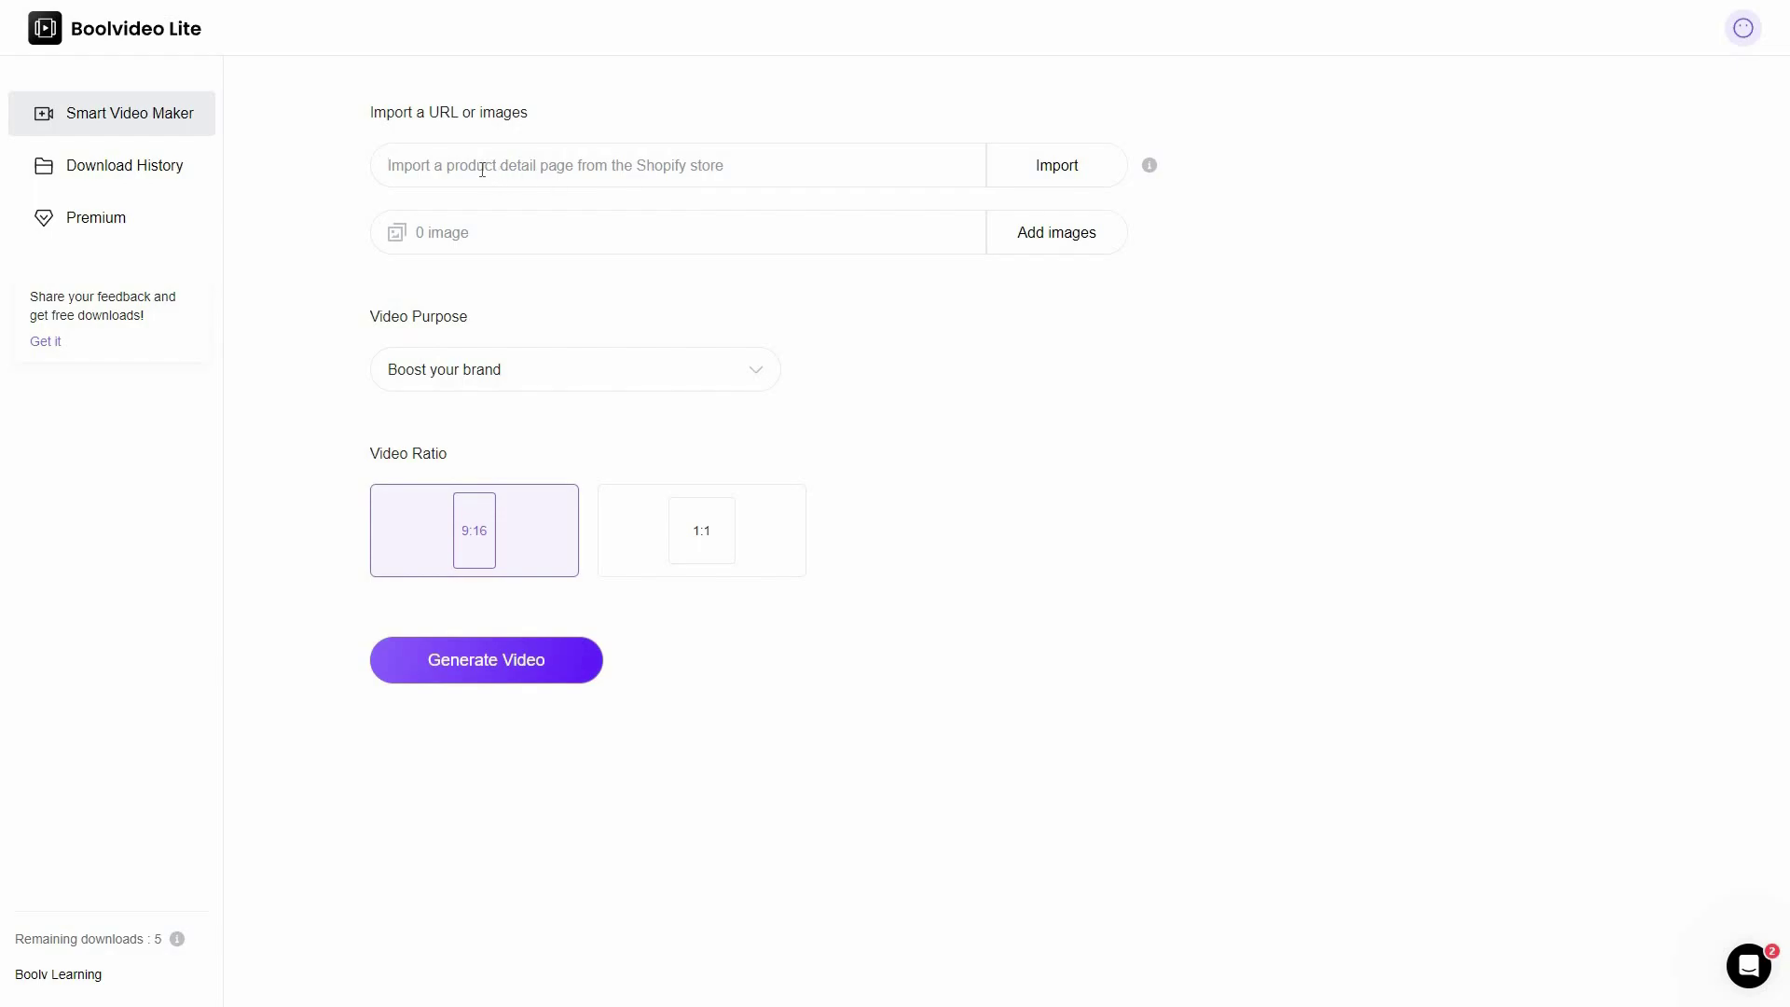
type("https://www.tentree.ca/products/pnw-portal-t-shirt-fossil-forest-river-green")
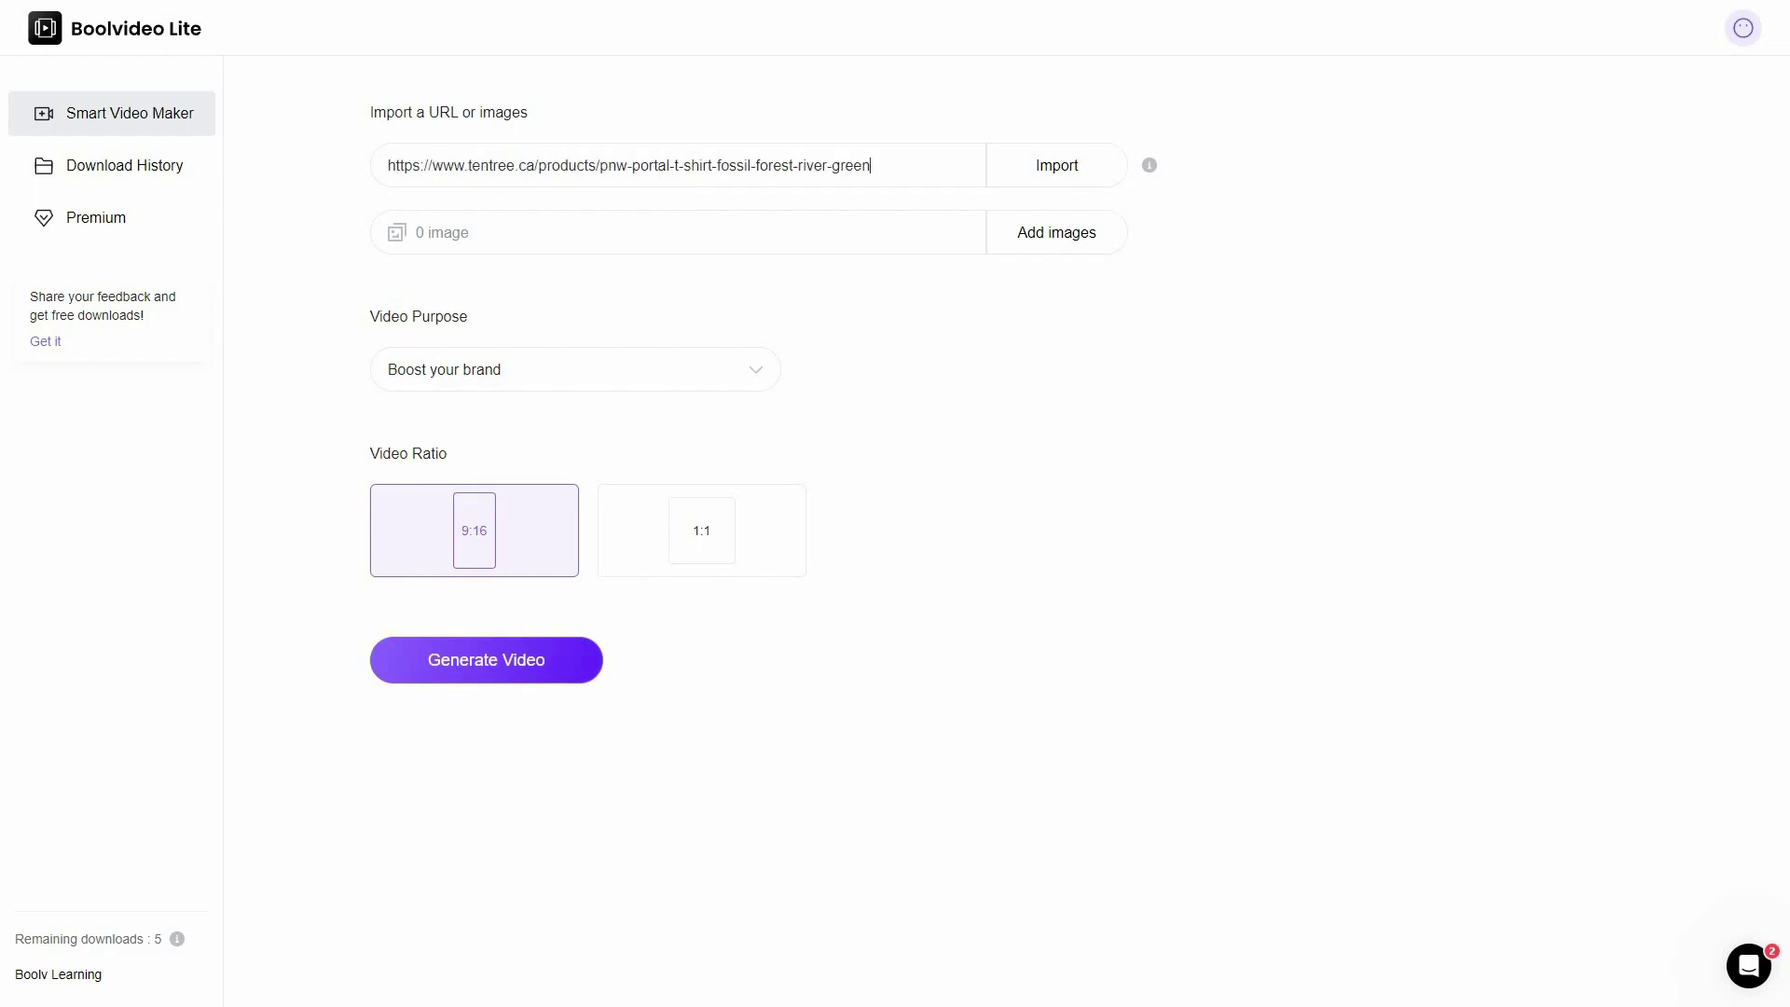
left_click(628, 379)
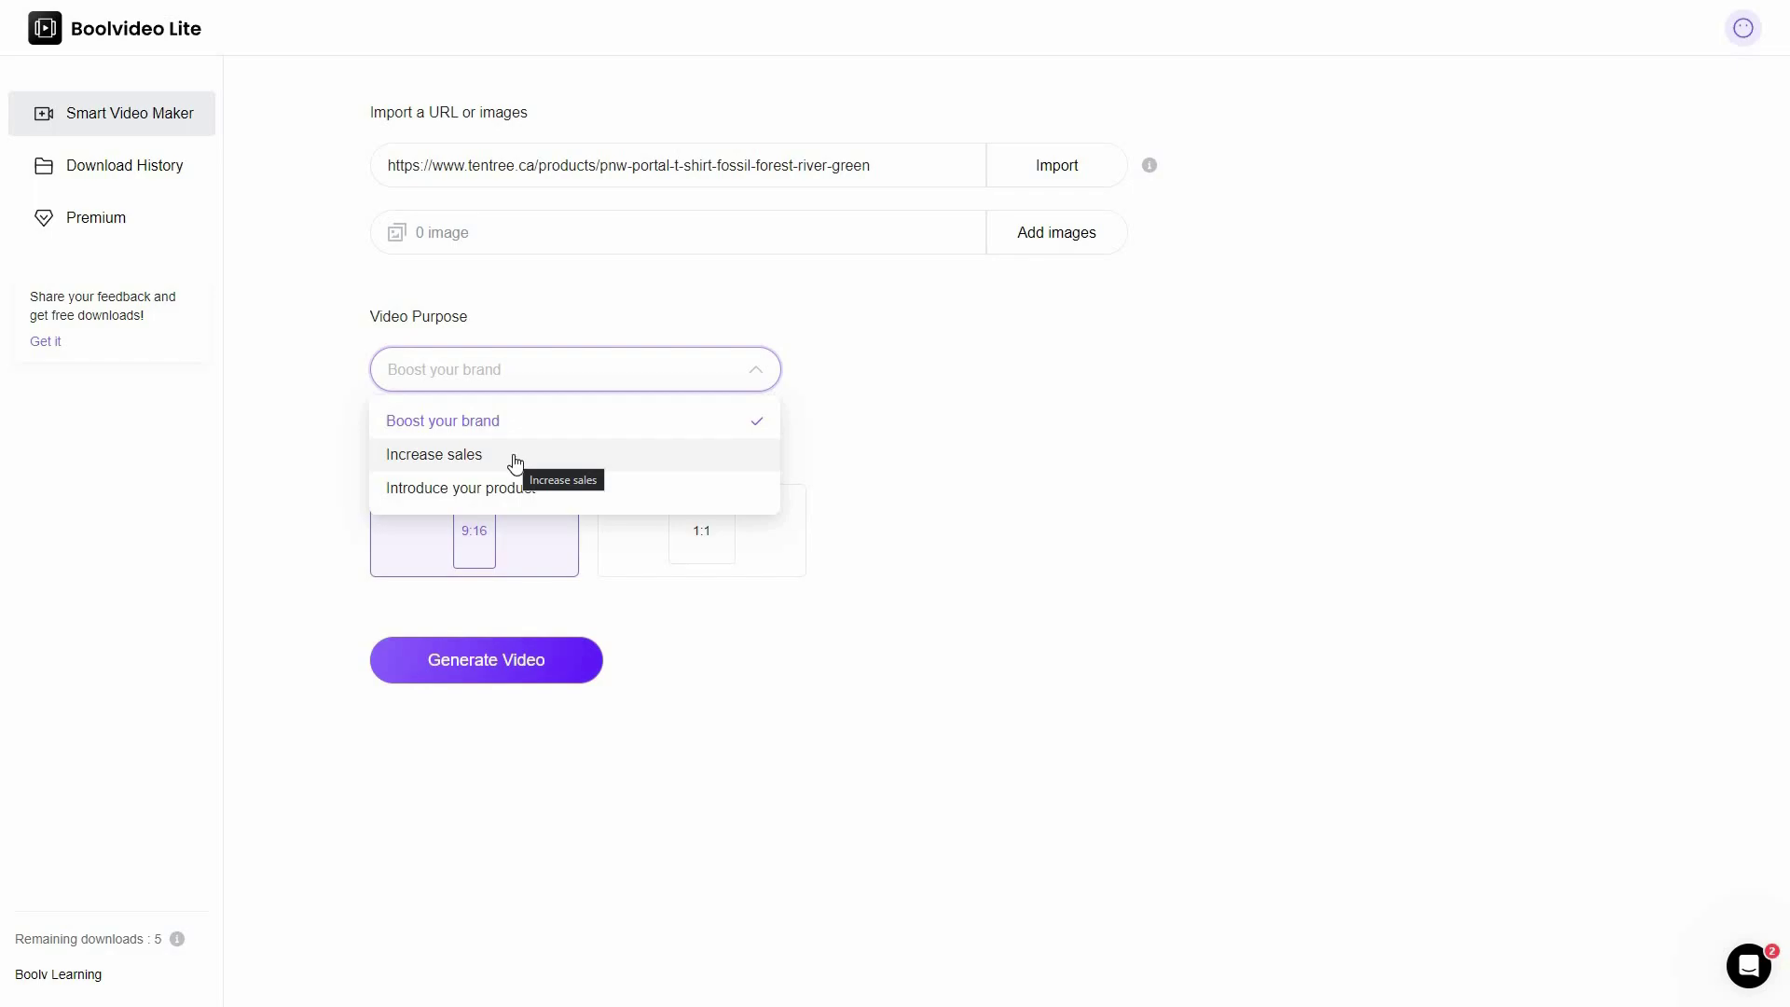
left_click(515, 457)
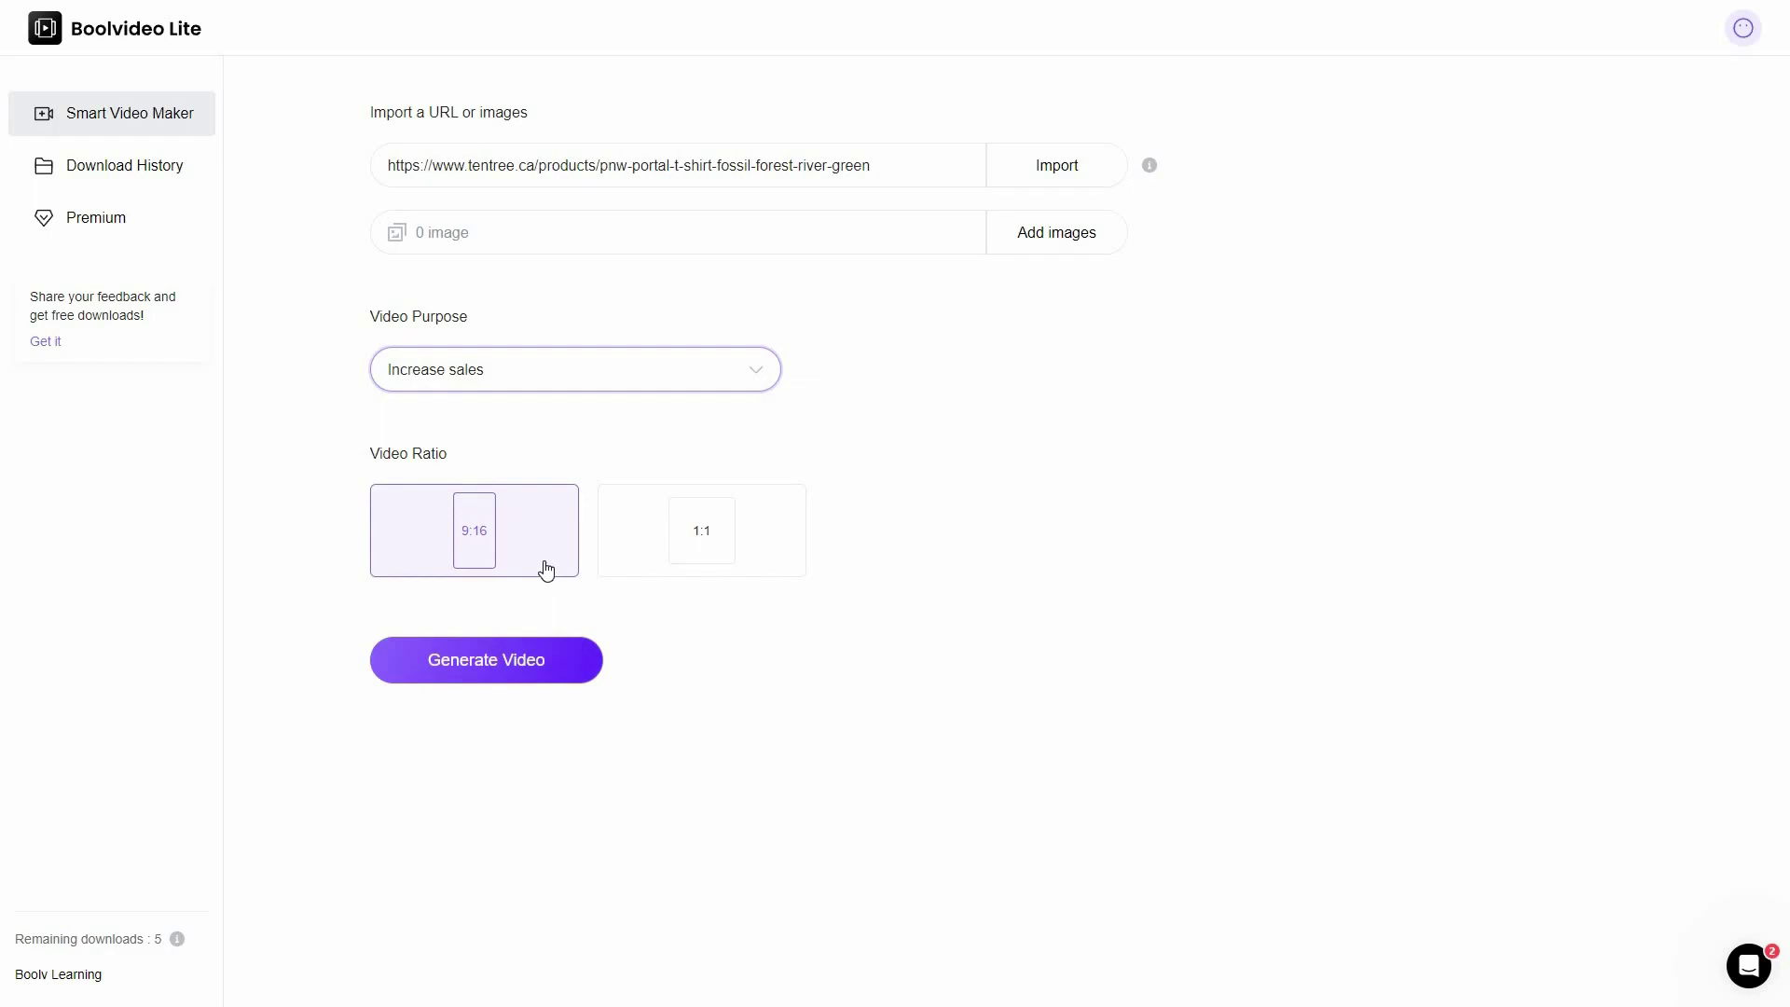
left_click(746, 572)
left_click(522, 549)
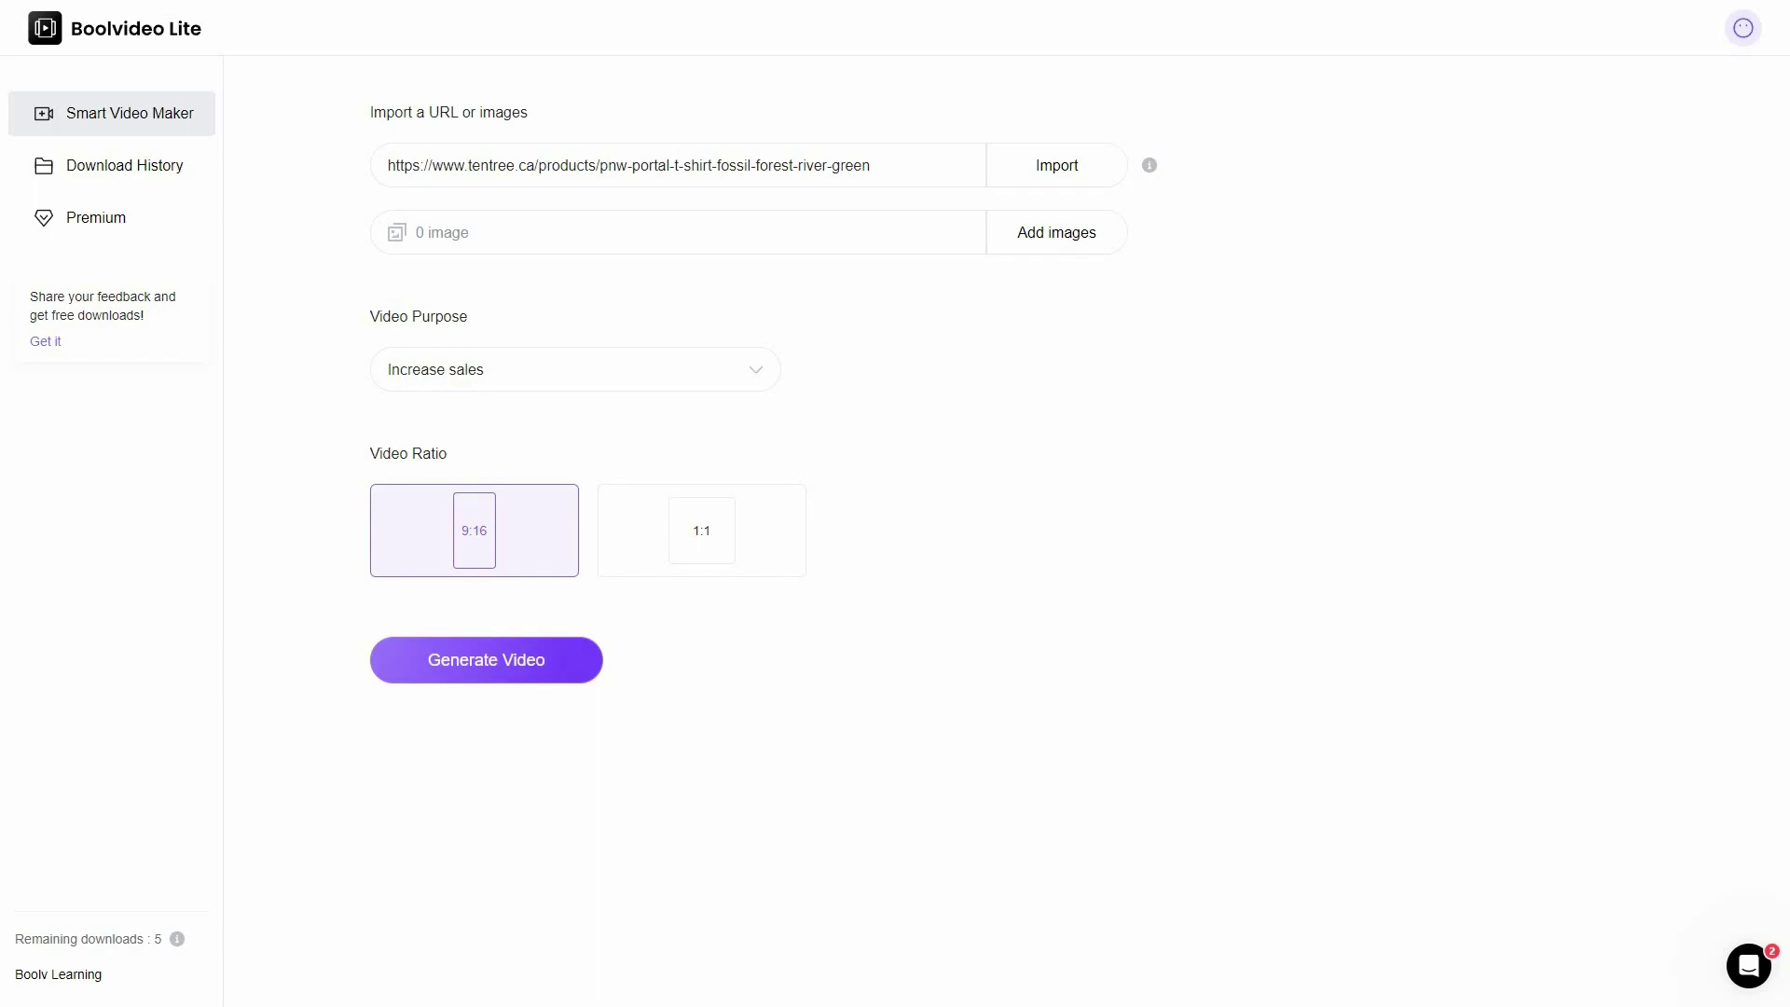
Import the product page, generate the promo video from it and dismiss the guided tip in the preview.
left_click(566, 675)
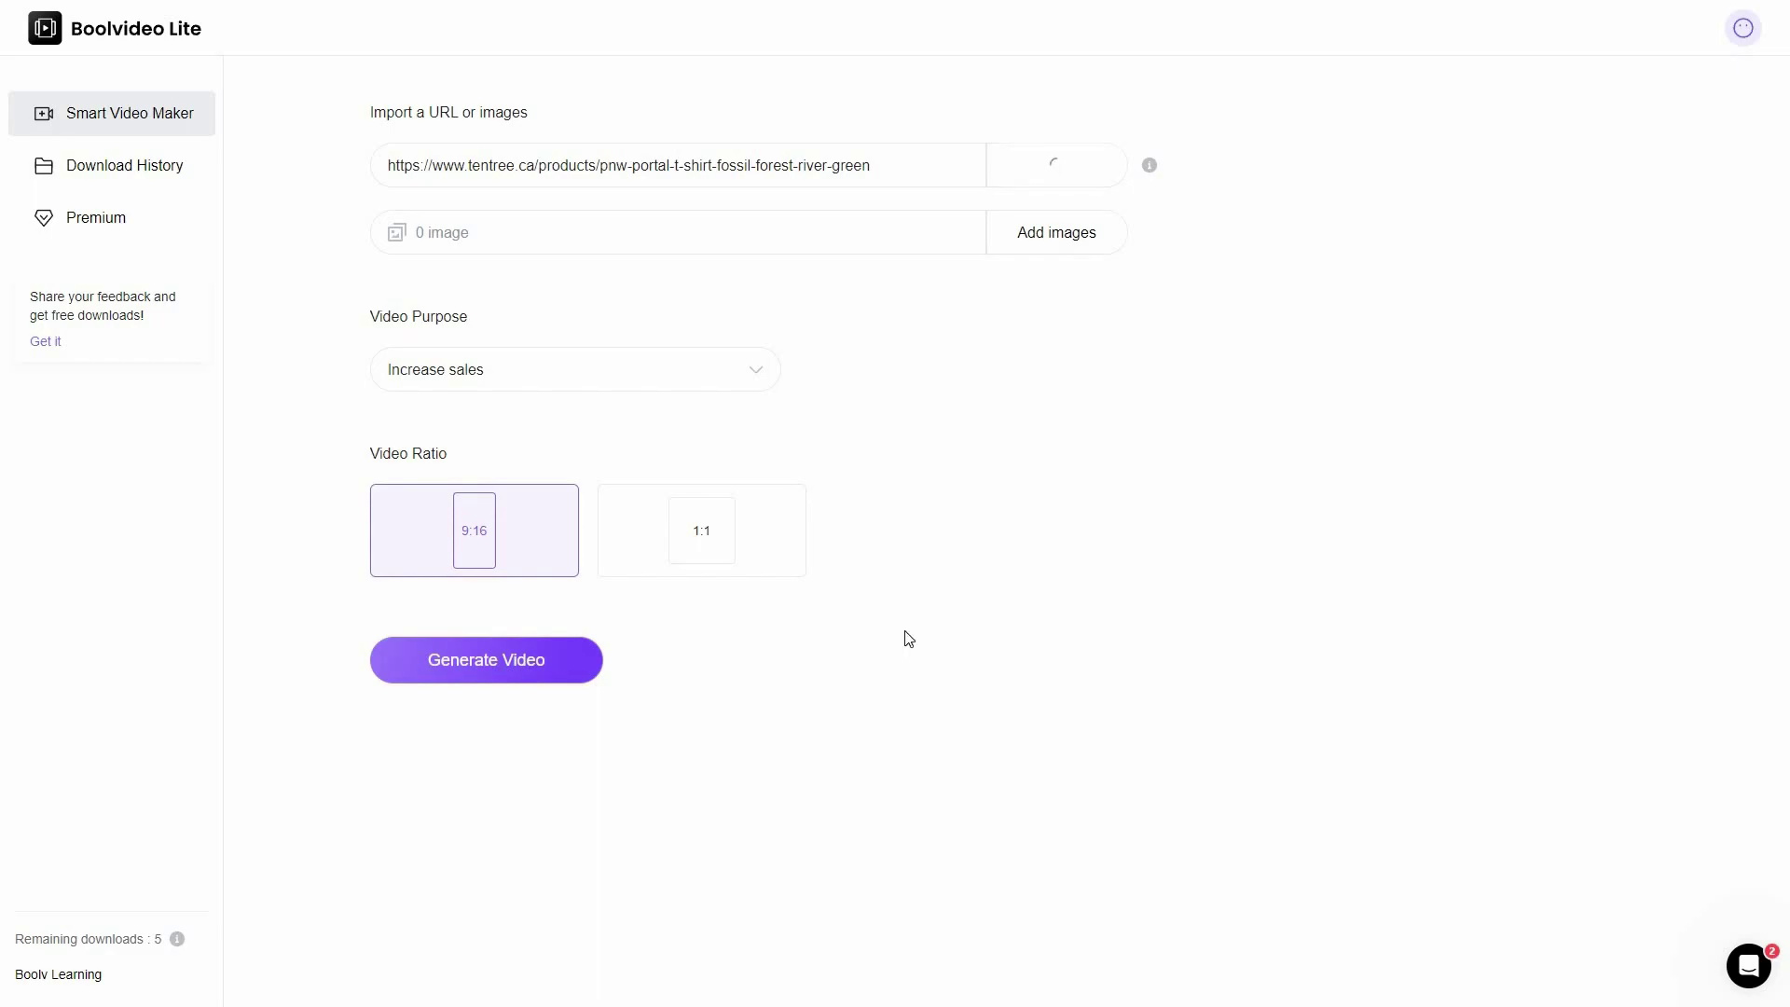
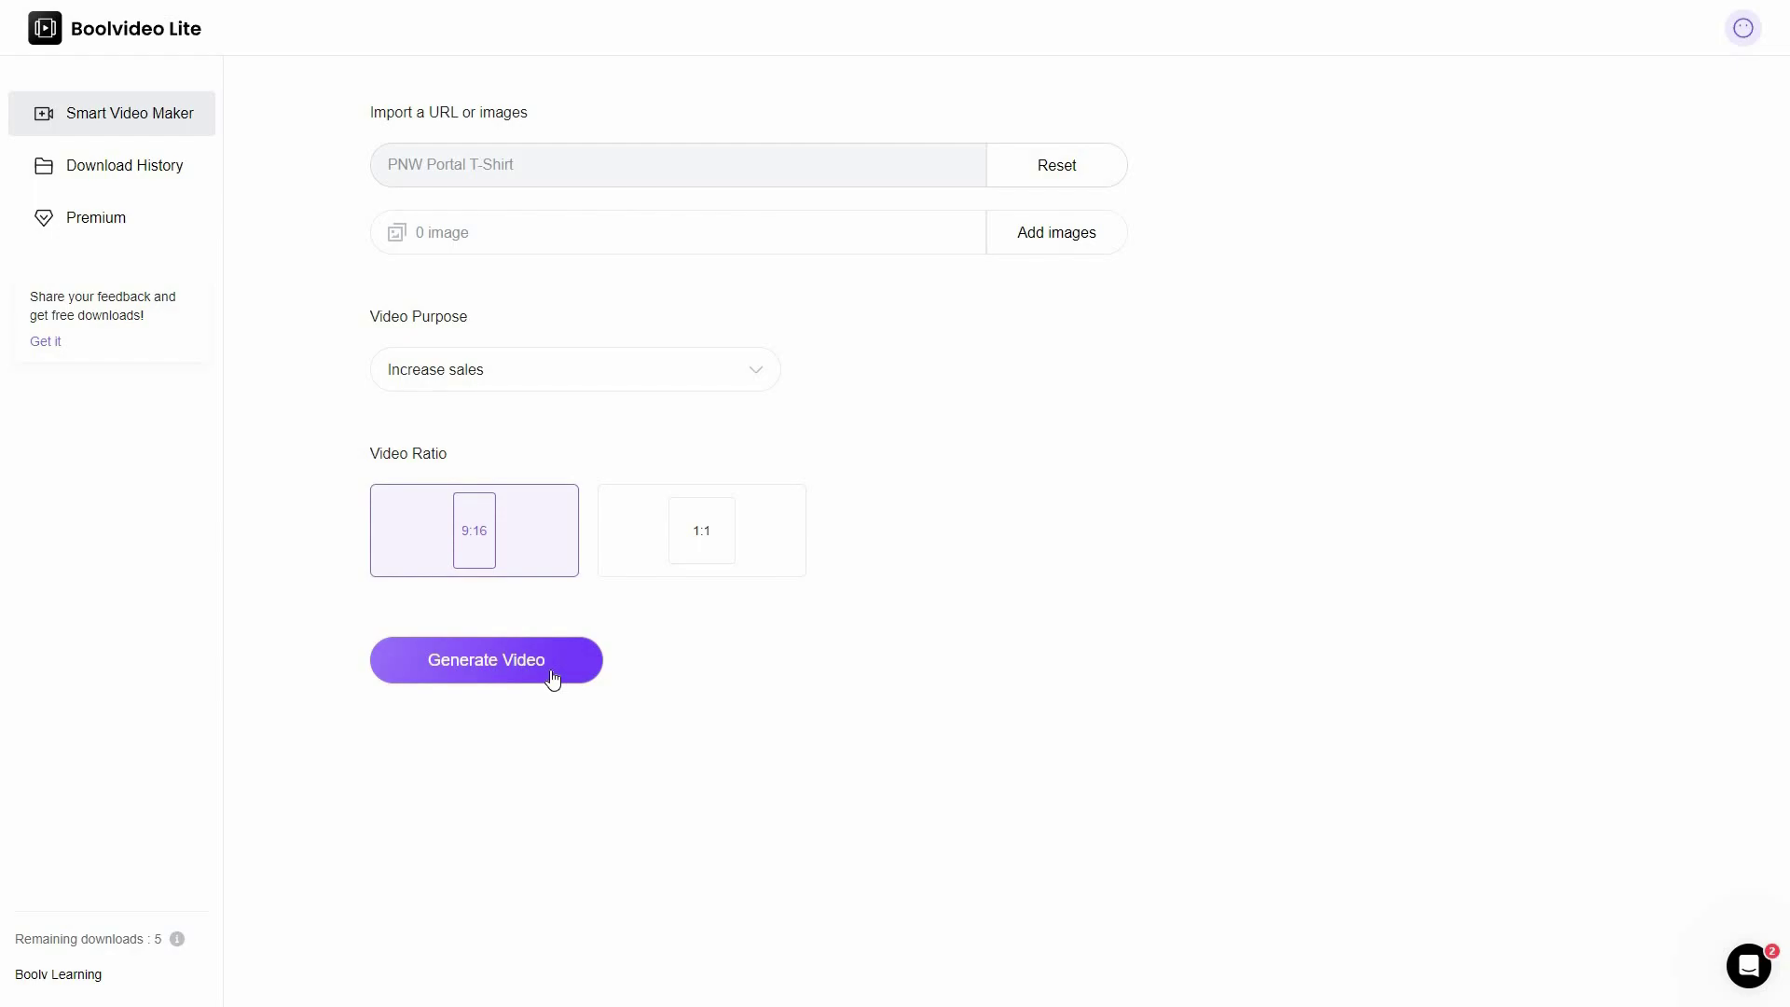
left_click(551, 672)
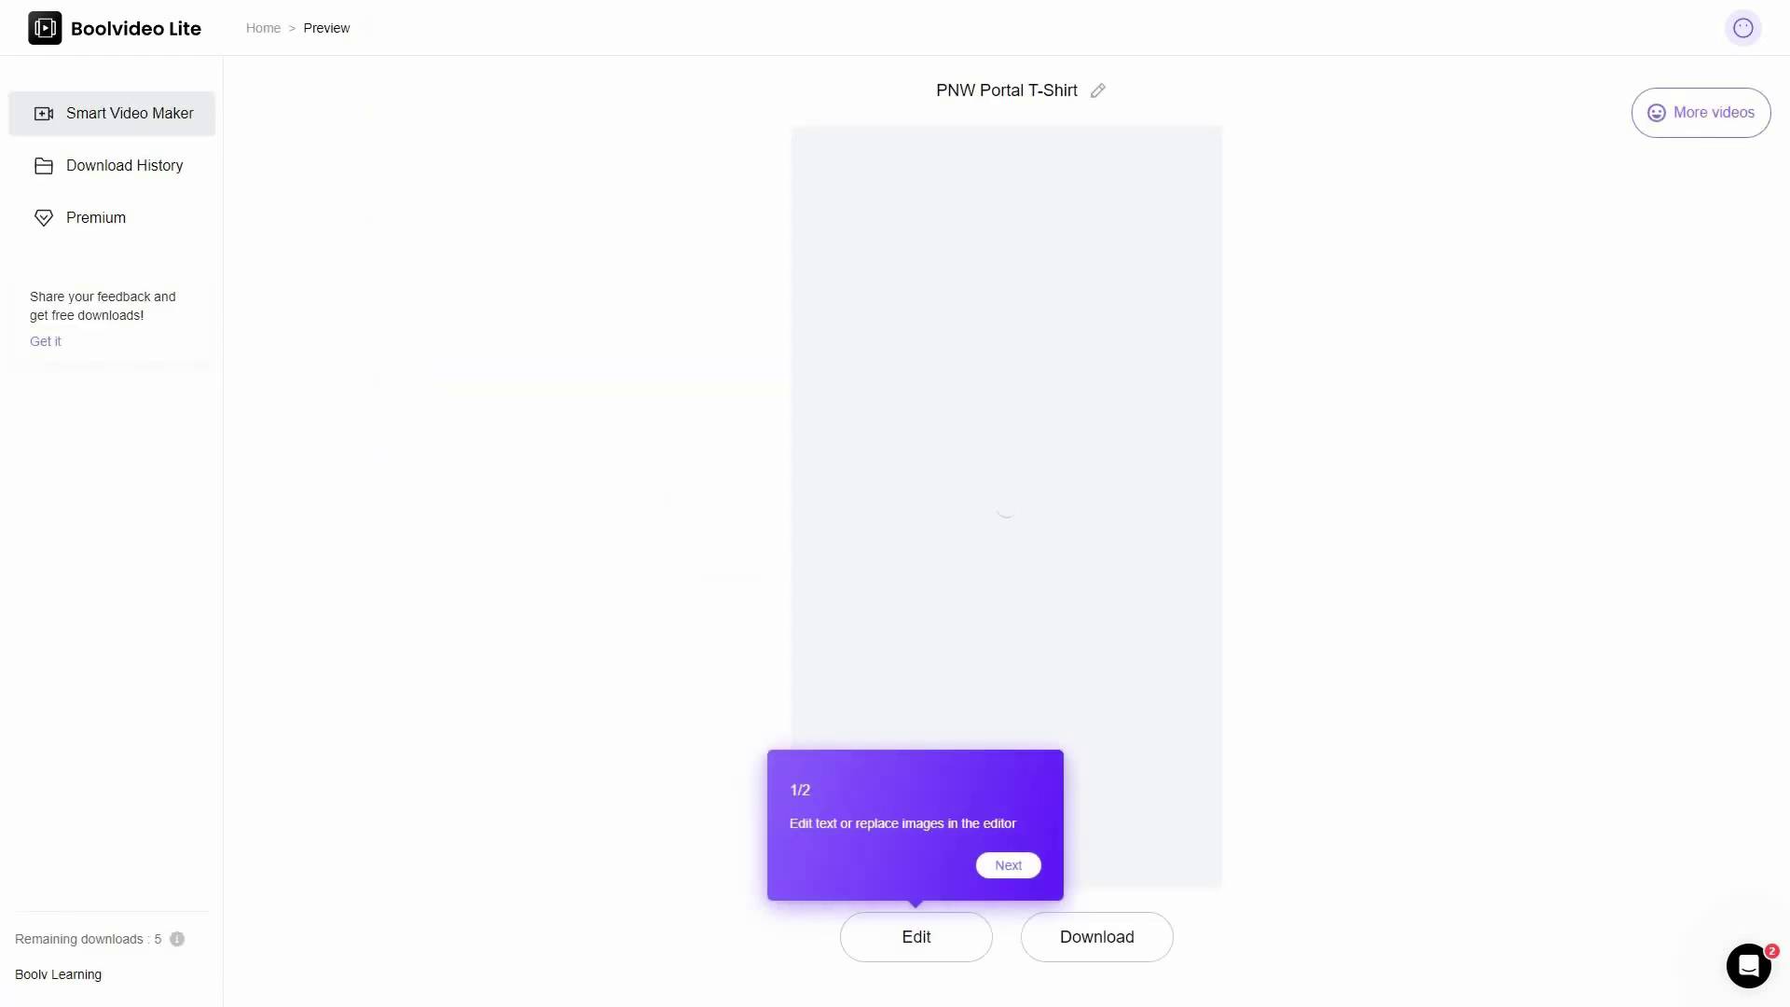
left_click(1142, 874)
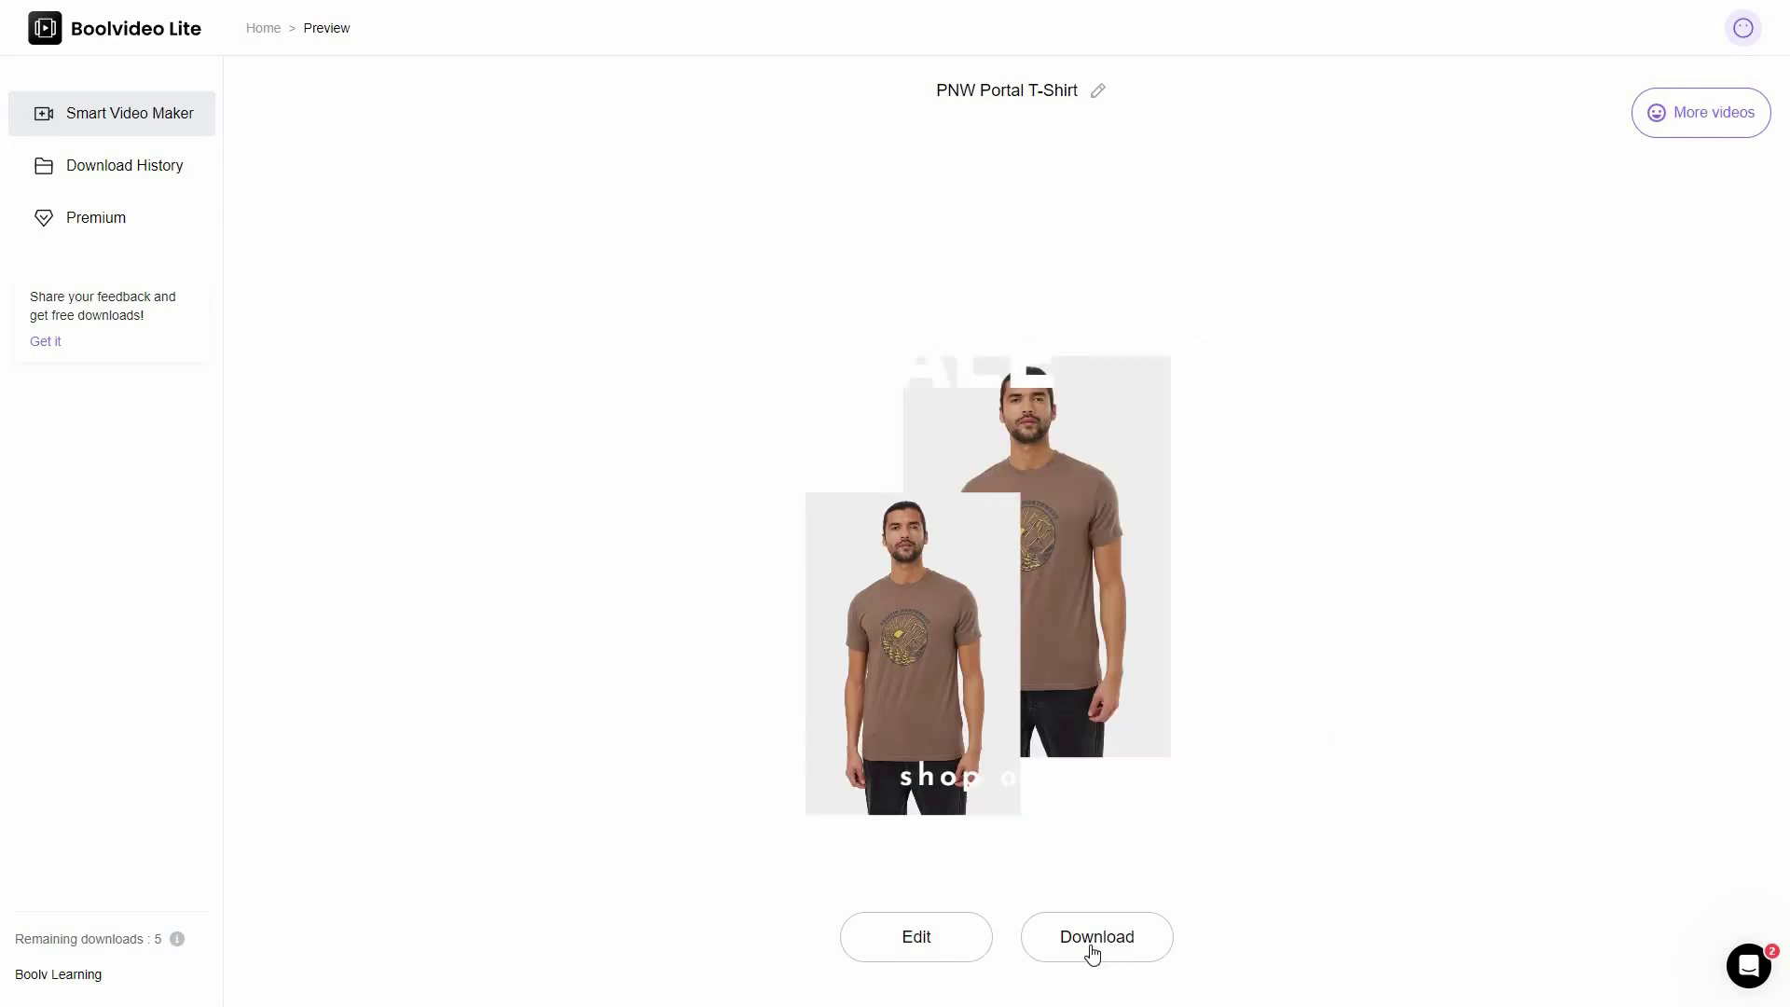
Download the generated T-shirt video at 1080p resolution and play the downloaded file in the media player.
left_click(1093, 951)
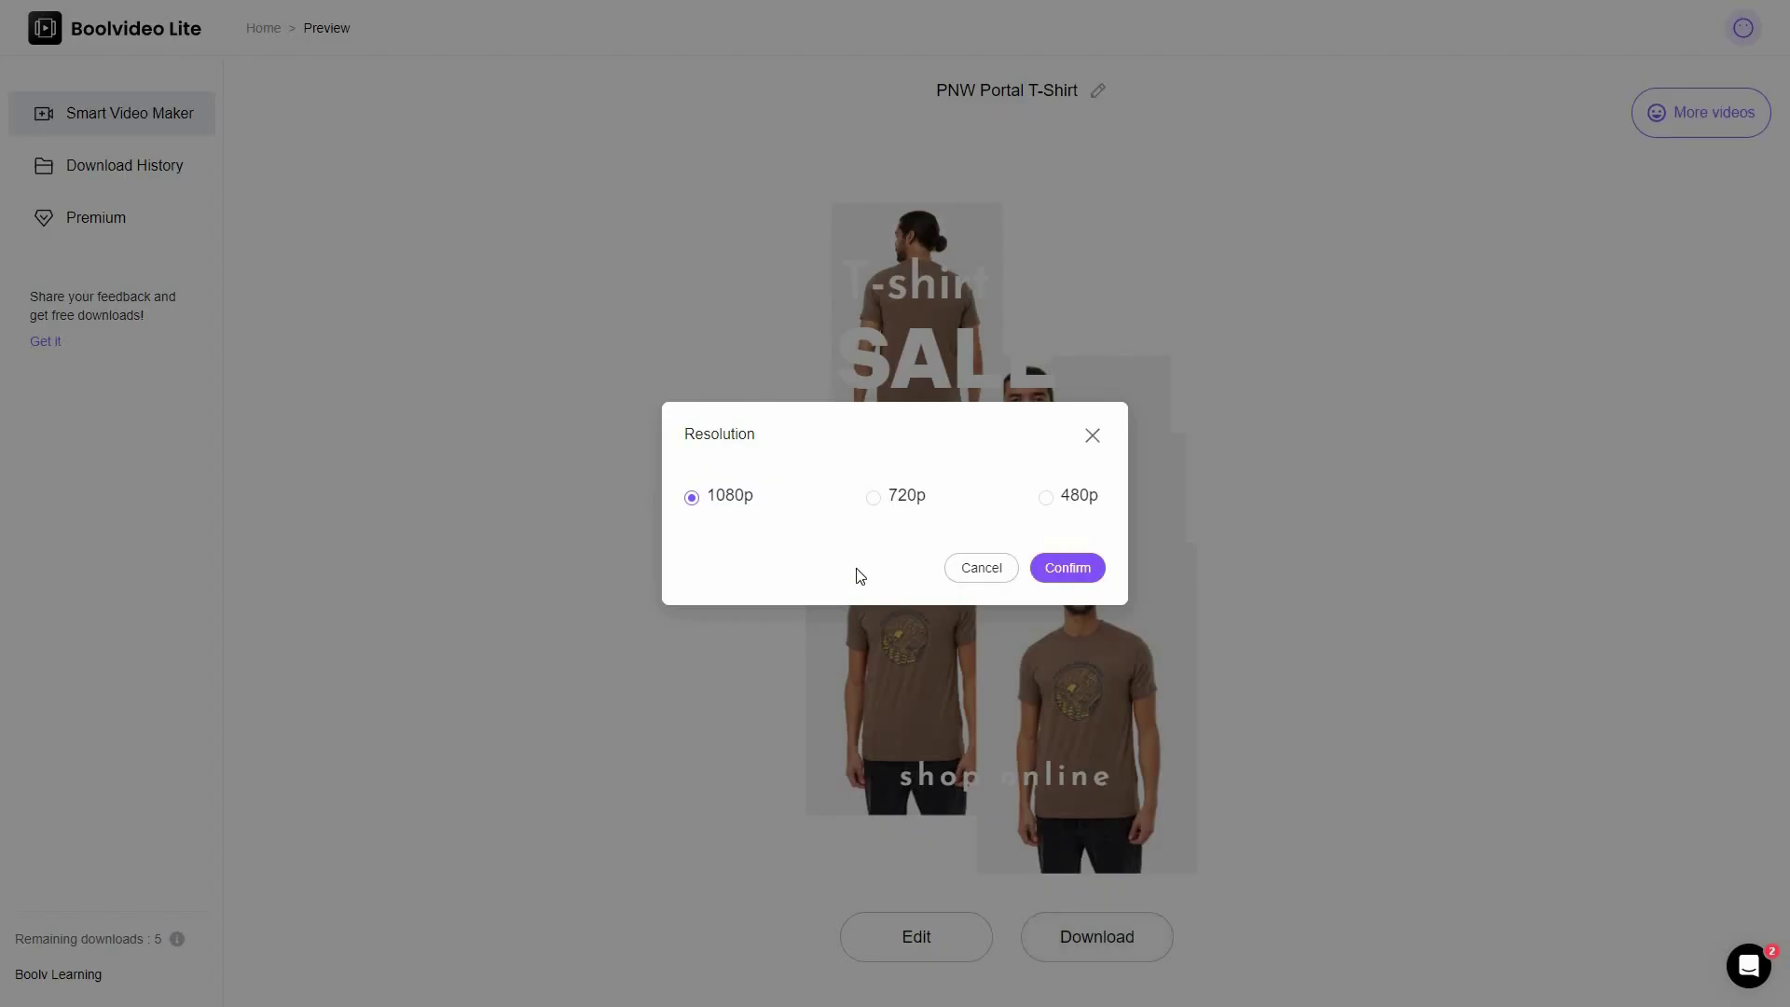
left_click(1095, 944)
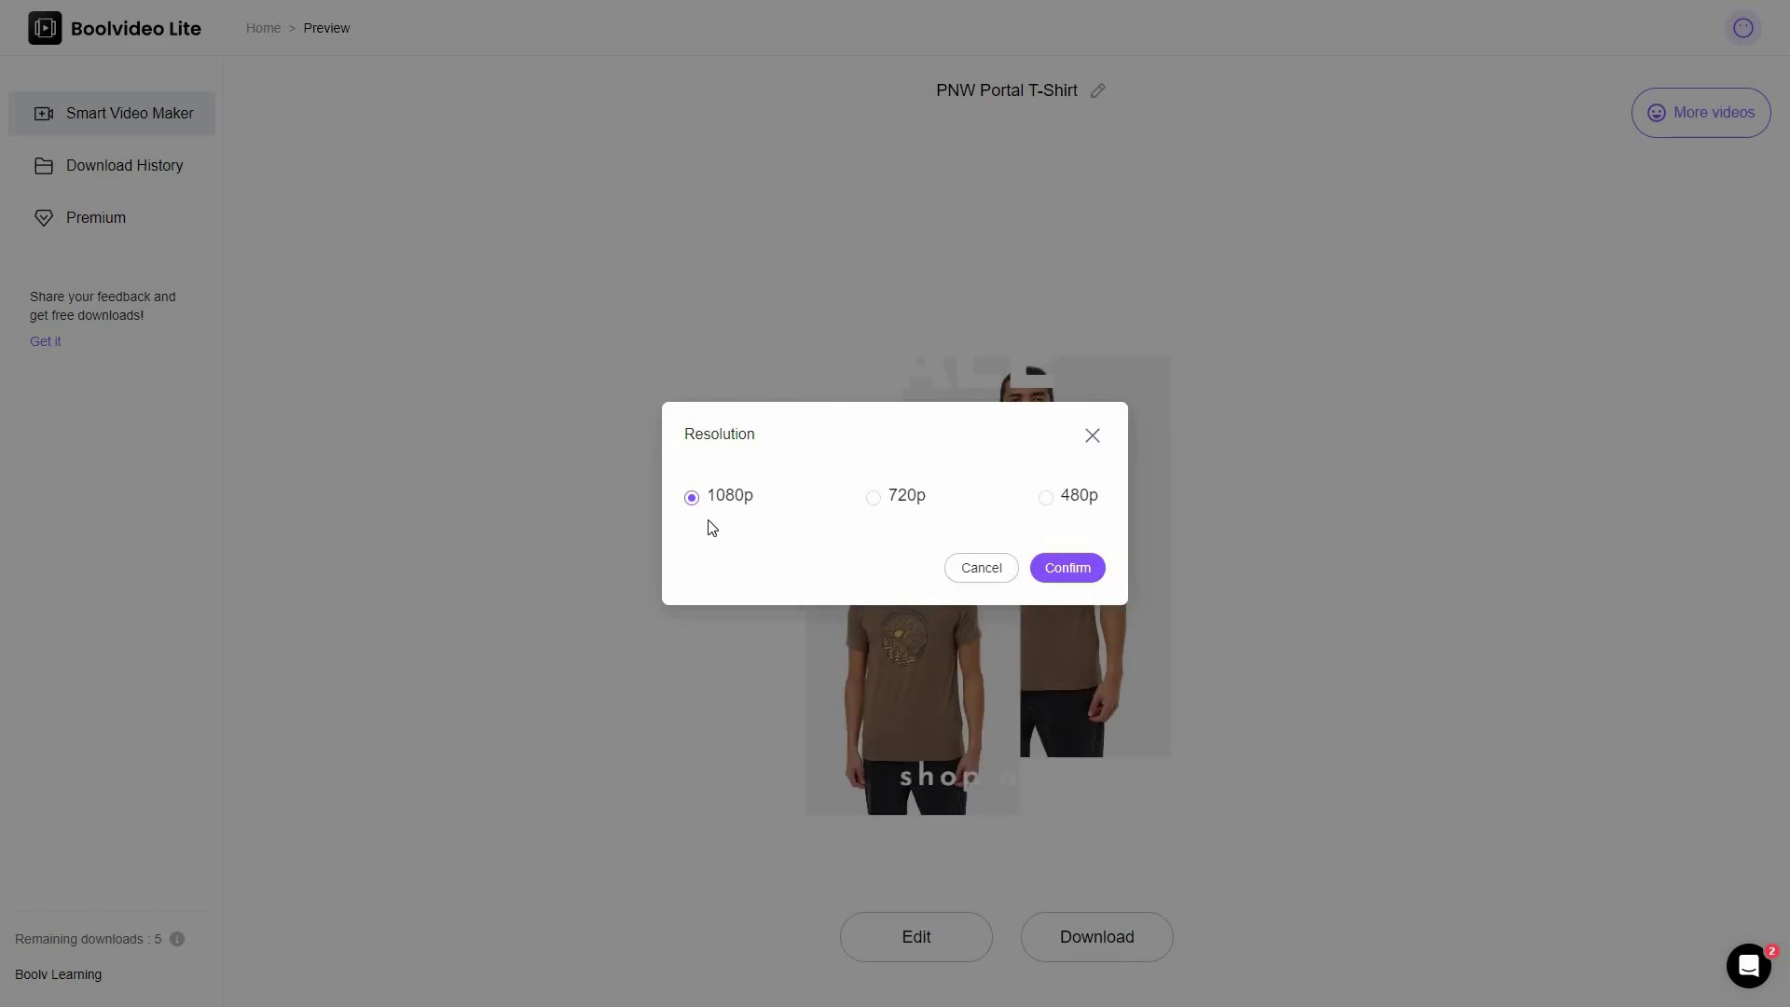
left_click(1084, 571)
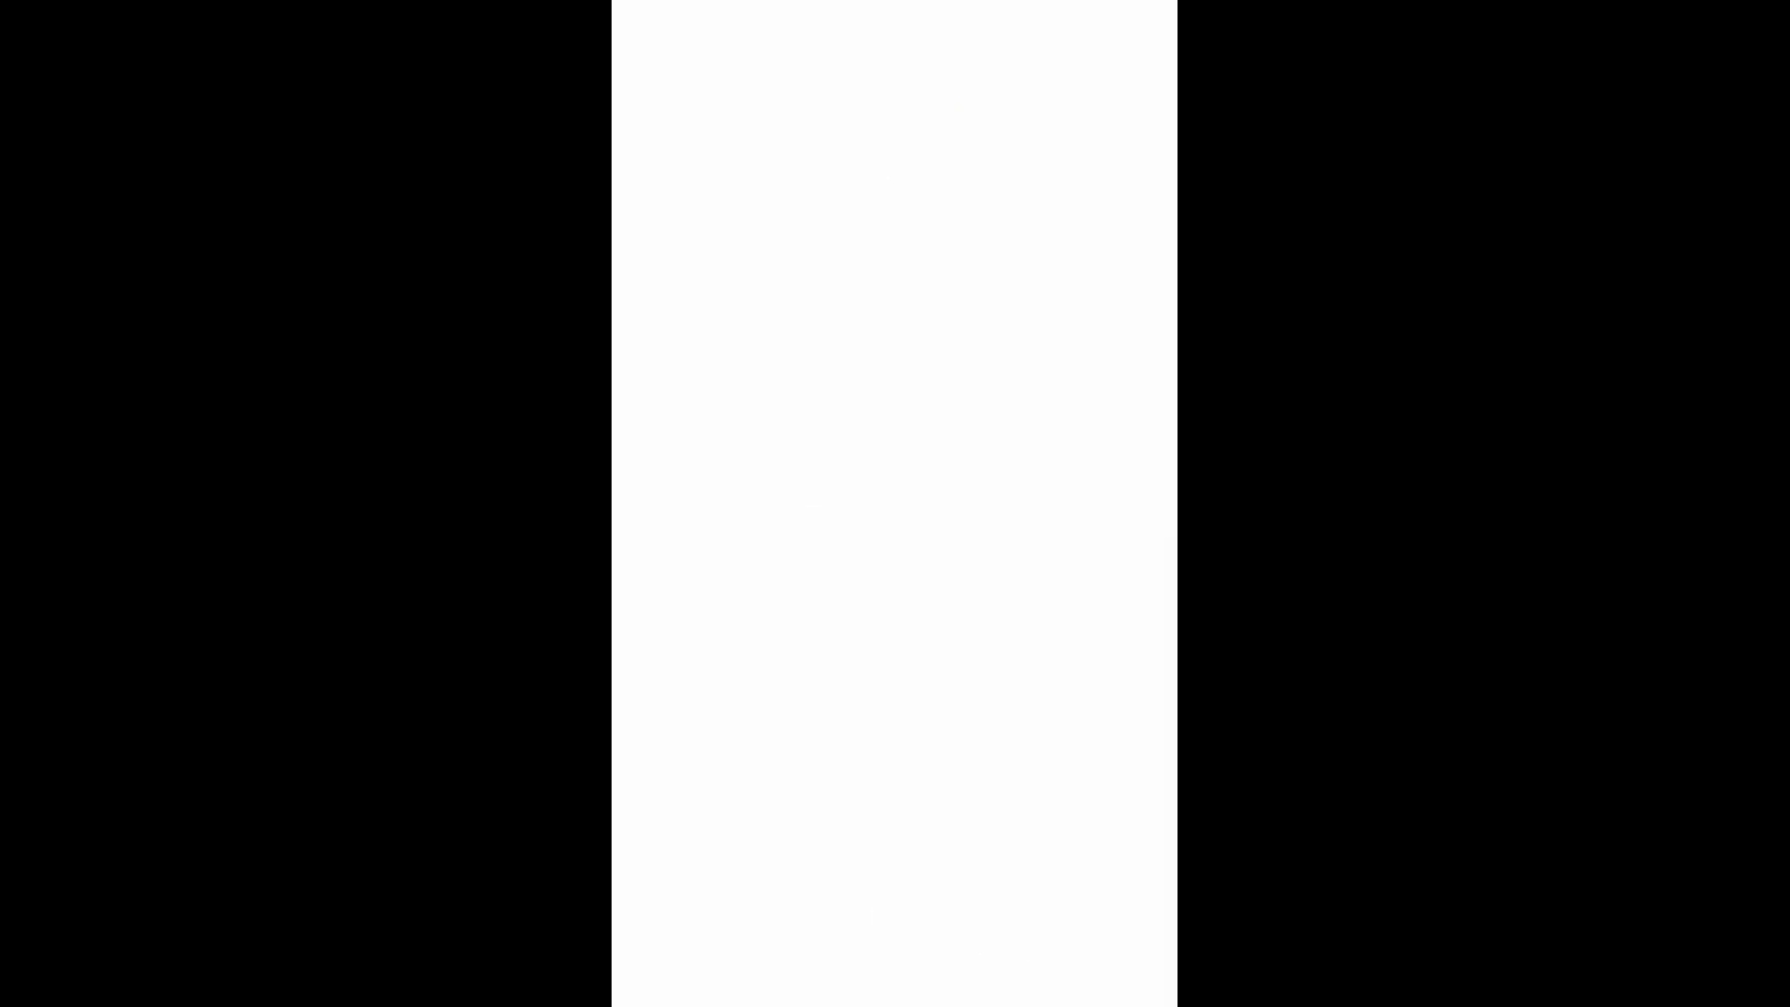
mouse_move(602, 966)
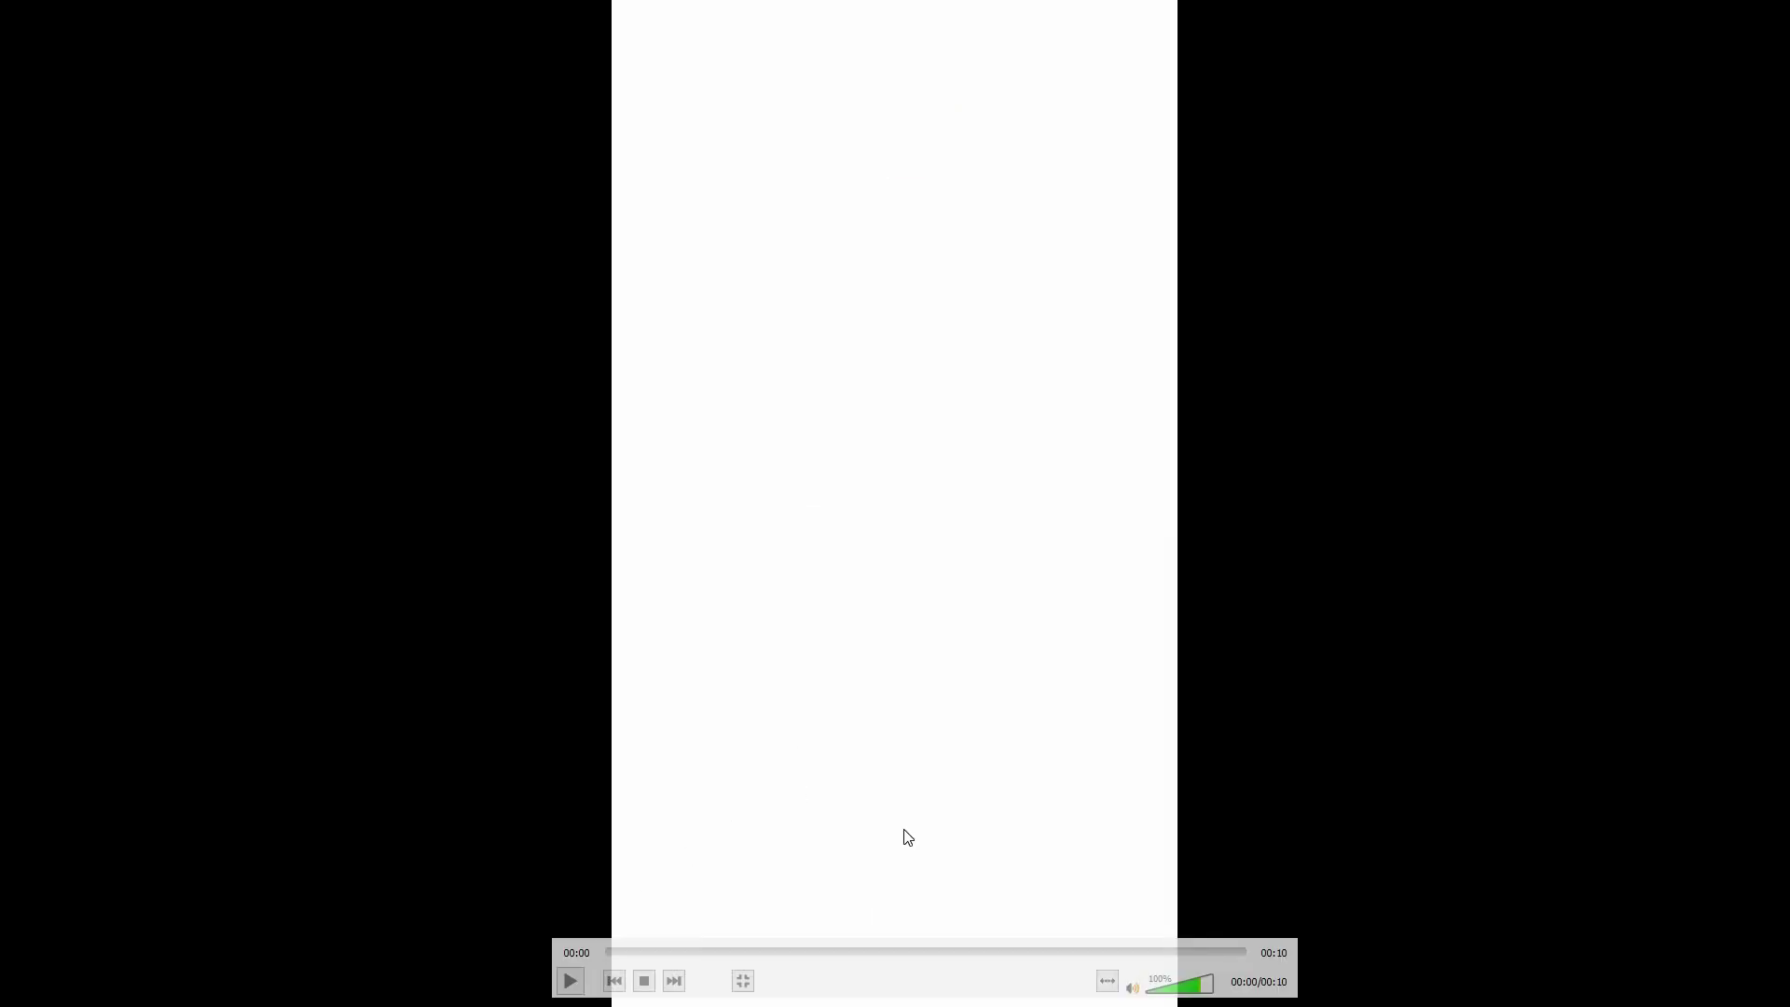
key("space")
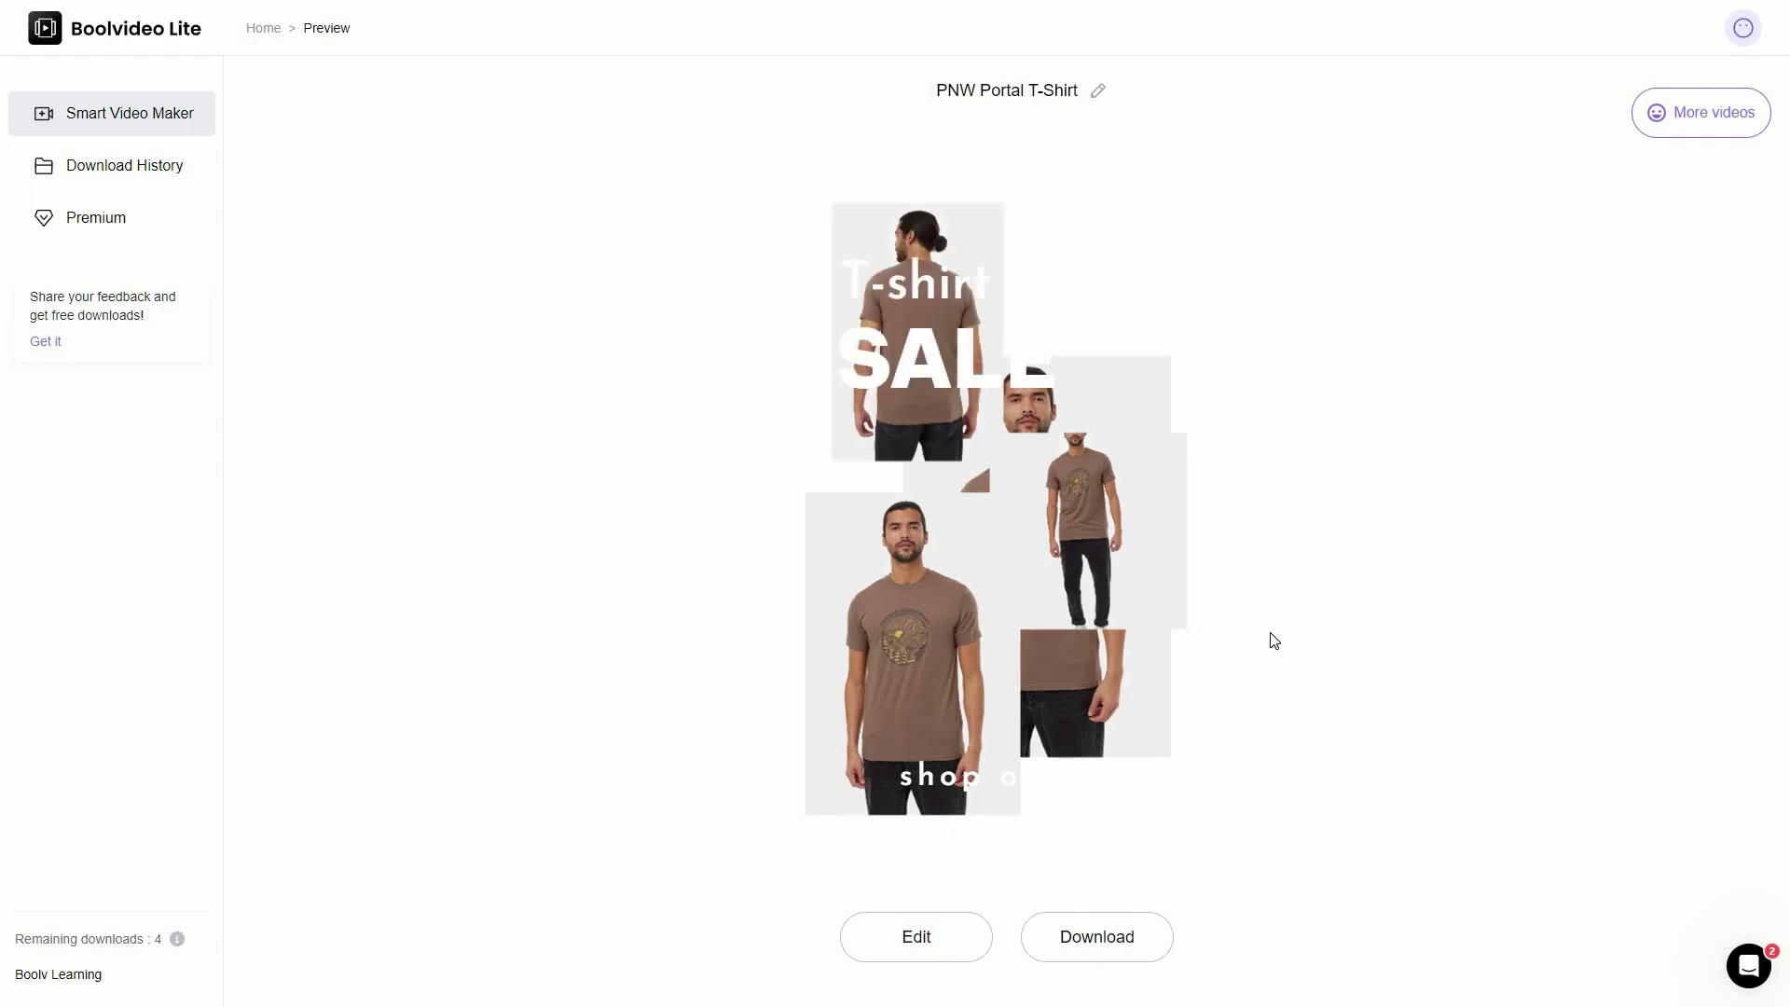
Open the generated T-shirt video for editing and change its first text line to "SALE is going on!!".
left_click(900, 941)
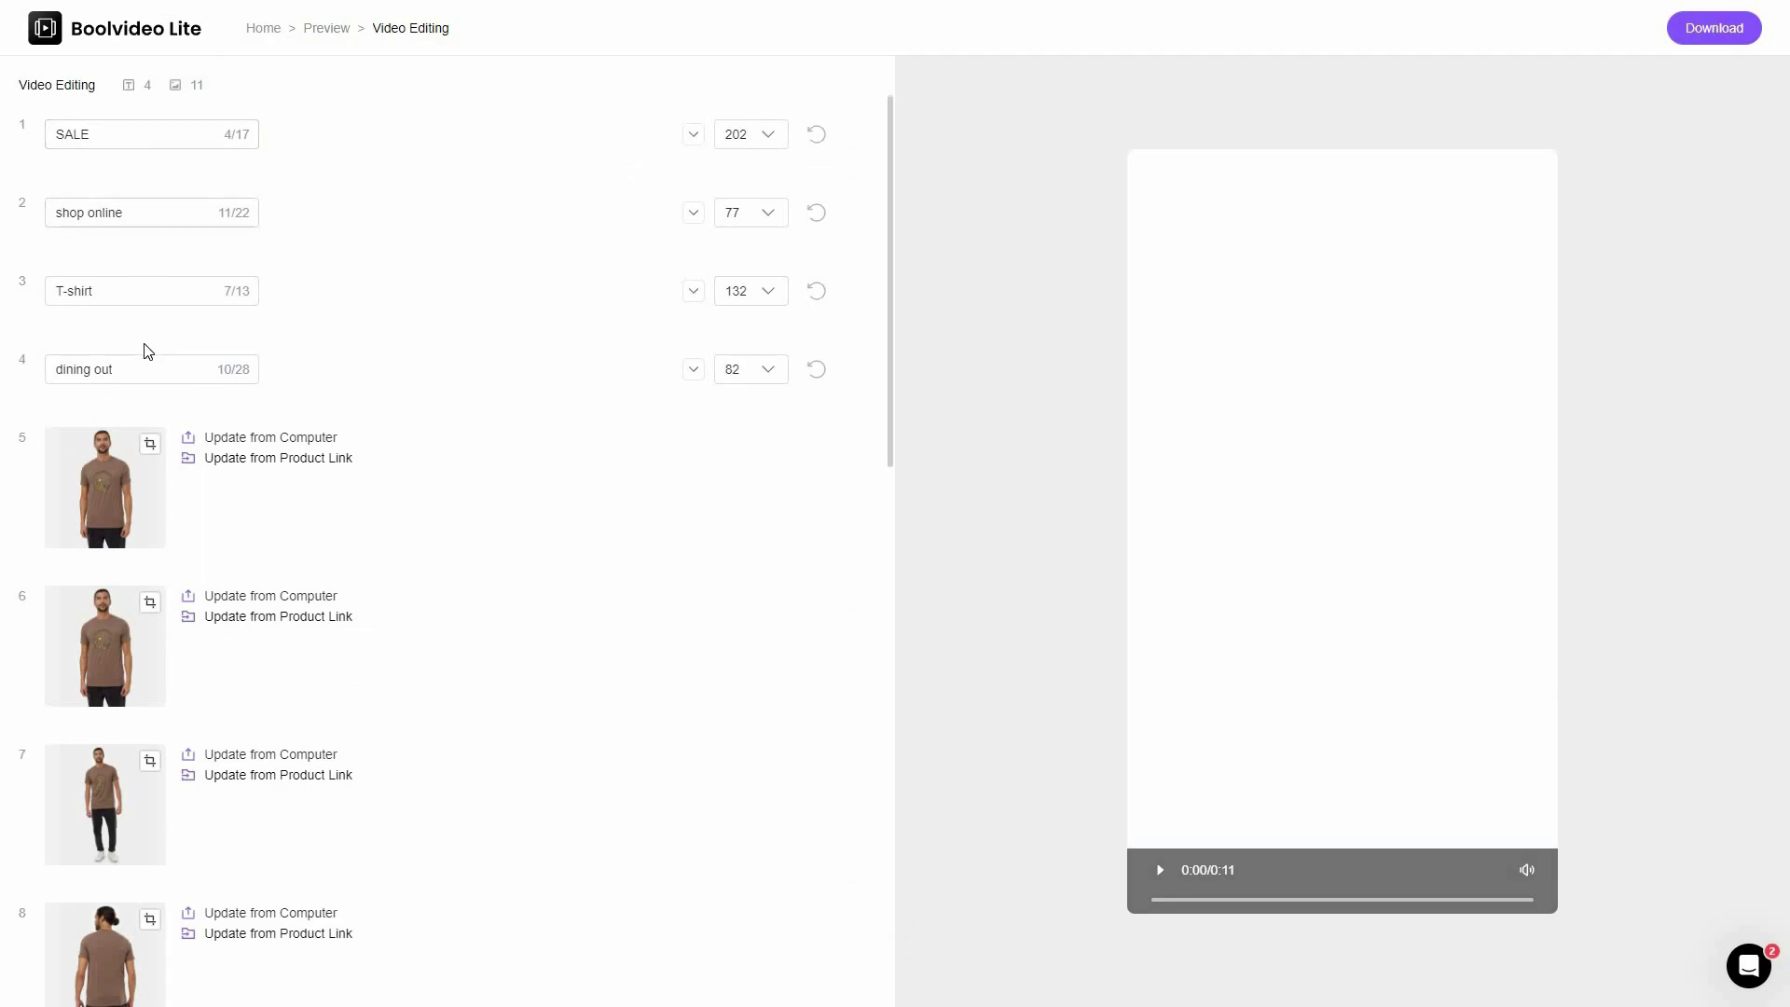
left_click(106, 137)
type("is going on!!")
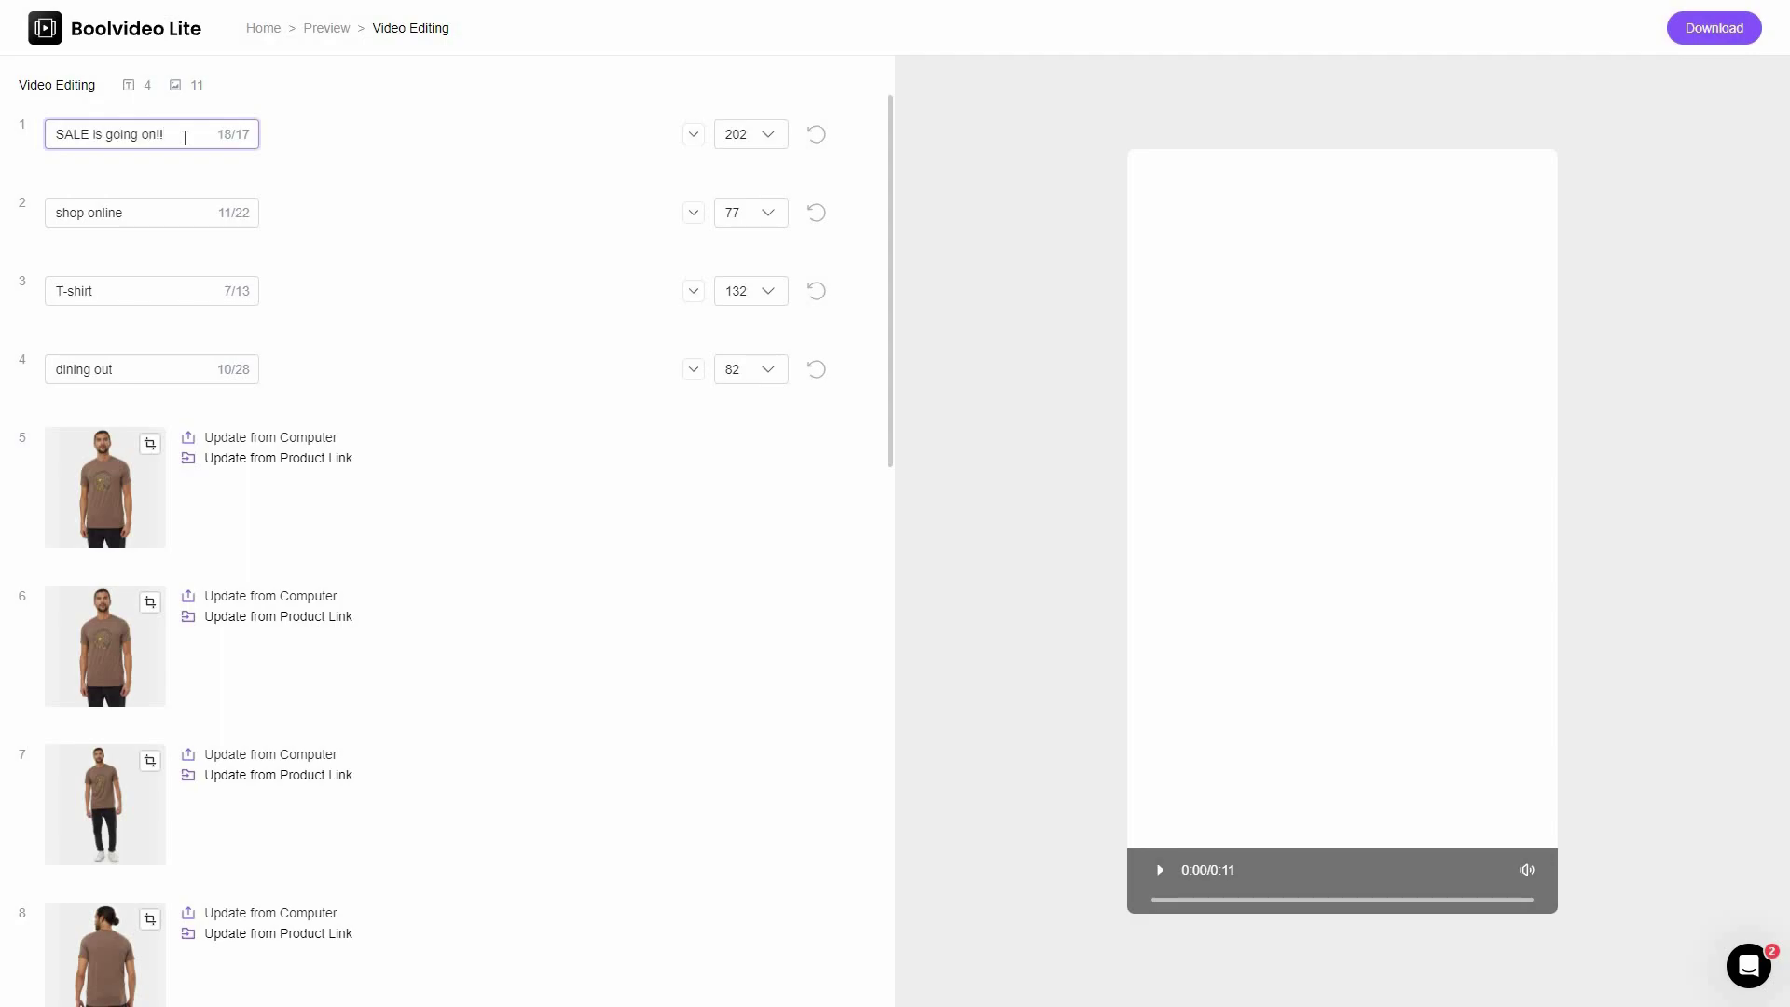
left_click(359, 168)
Examine the font size and font color options available for the first text line.
left_click(176, 132)
left_click(766, 295)
scroll(752, 232, "down", 3)
scroll(752, 232, "up", 3)
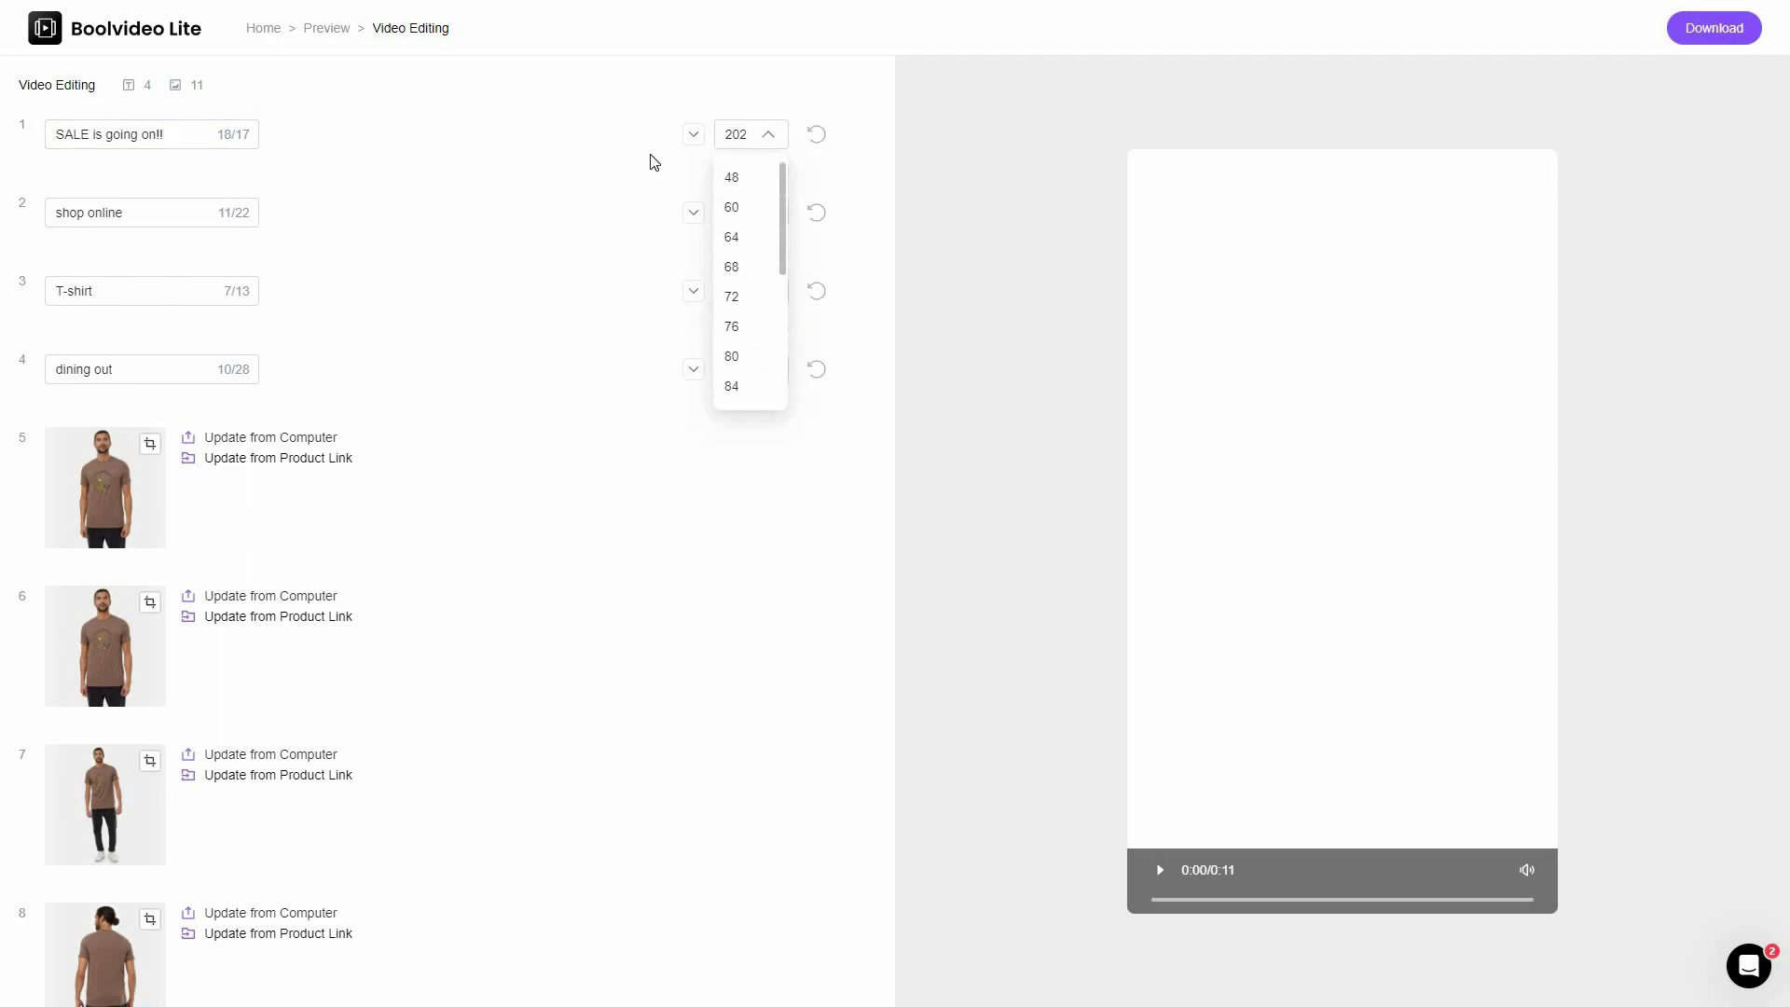
left_click(692, 136)
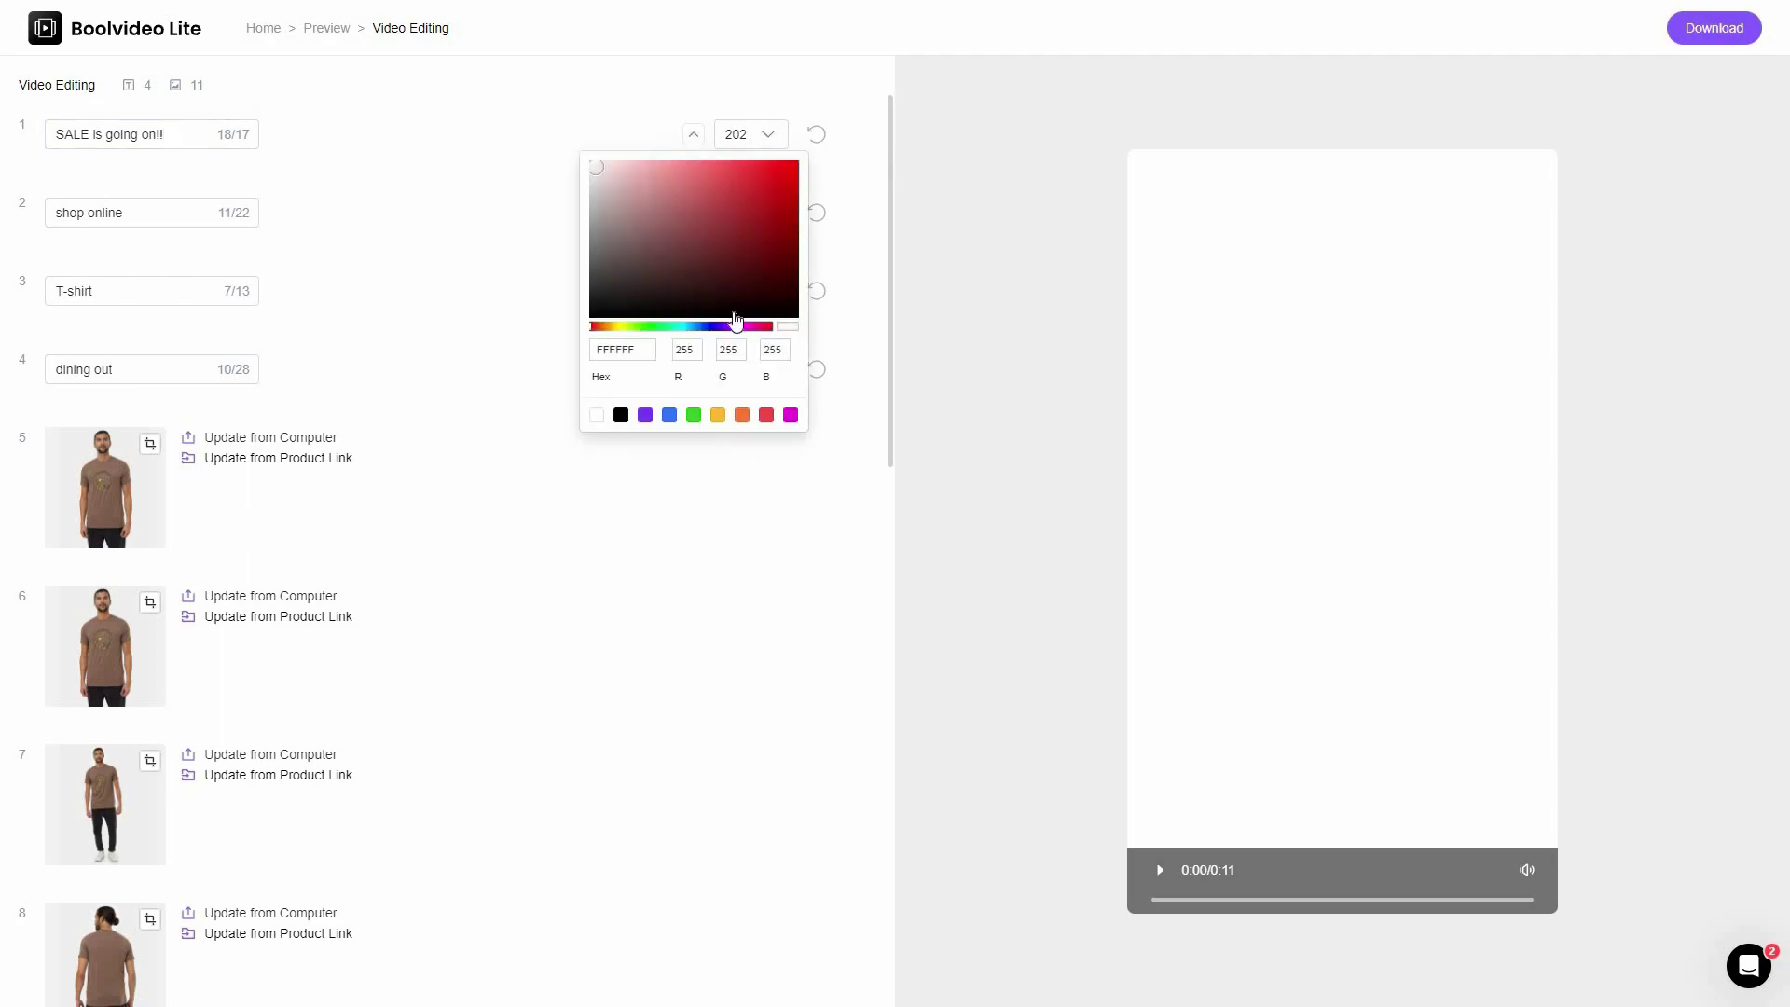
left_click(598, 159)
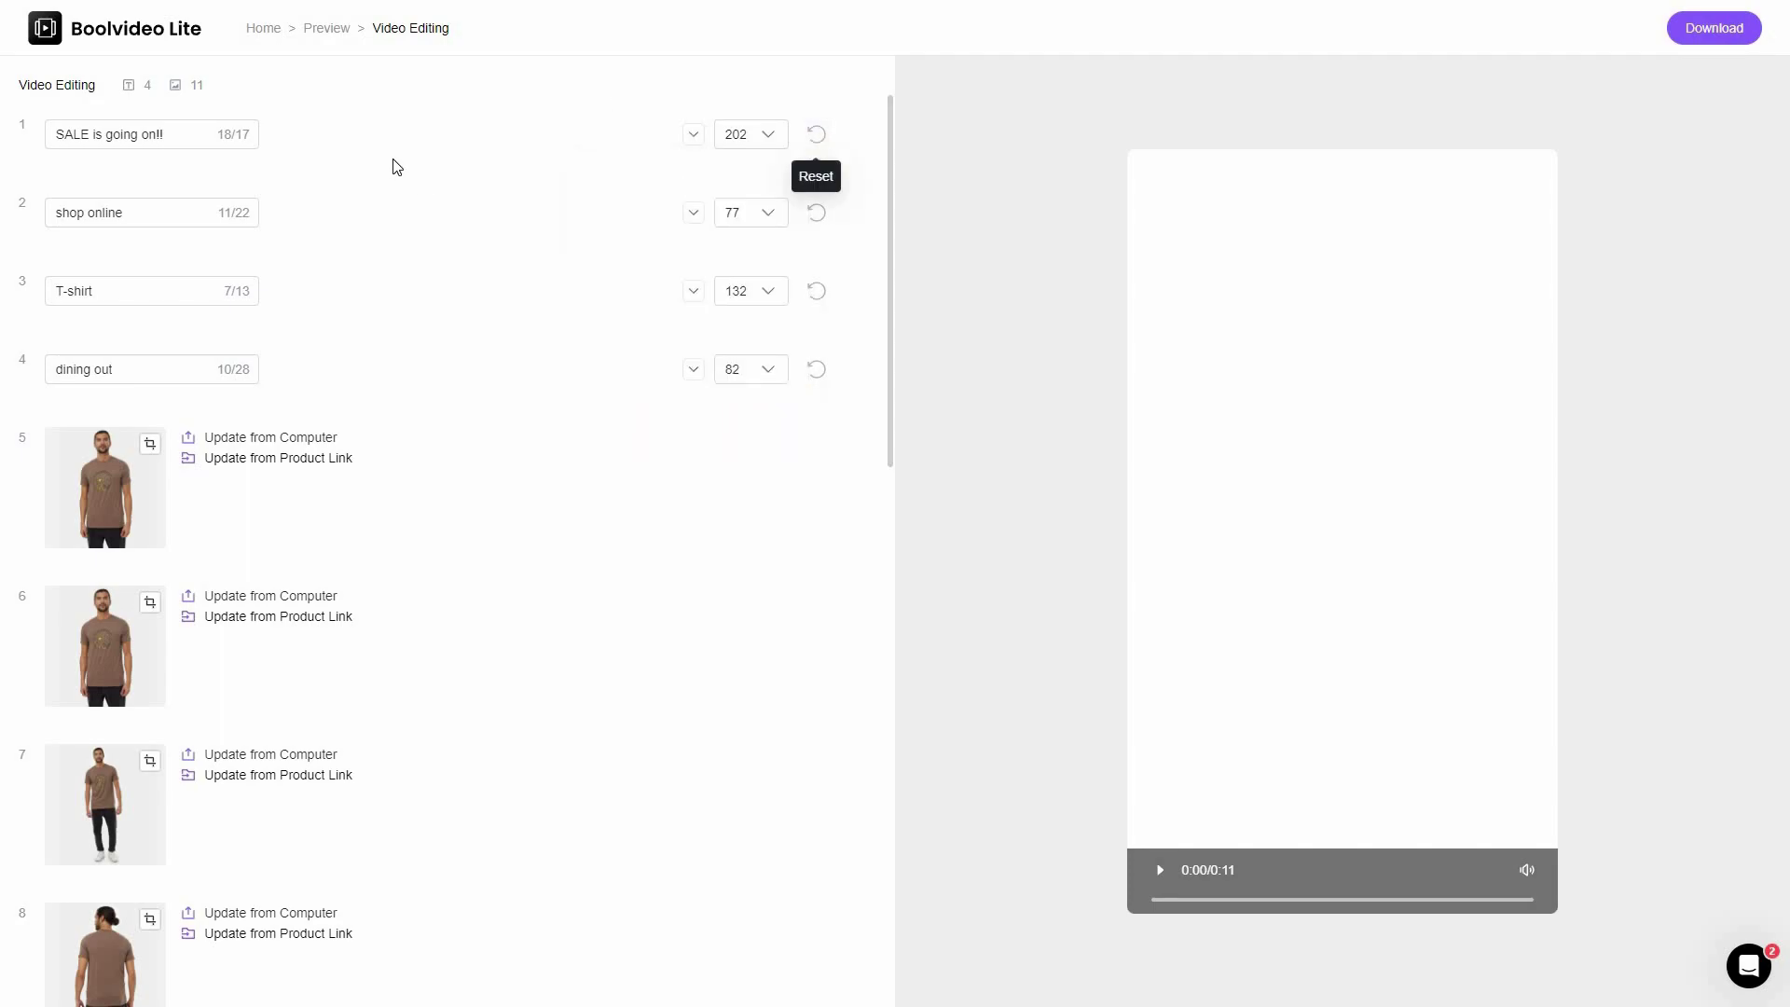
Play the video preview, set the SALE text's font color to F76464 and check it in the preview.
left_click(1161, 872)
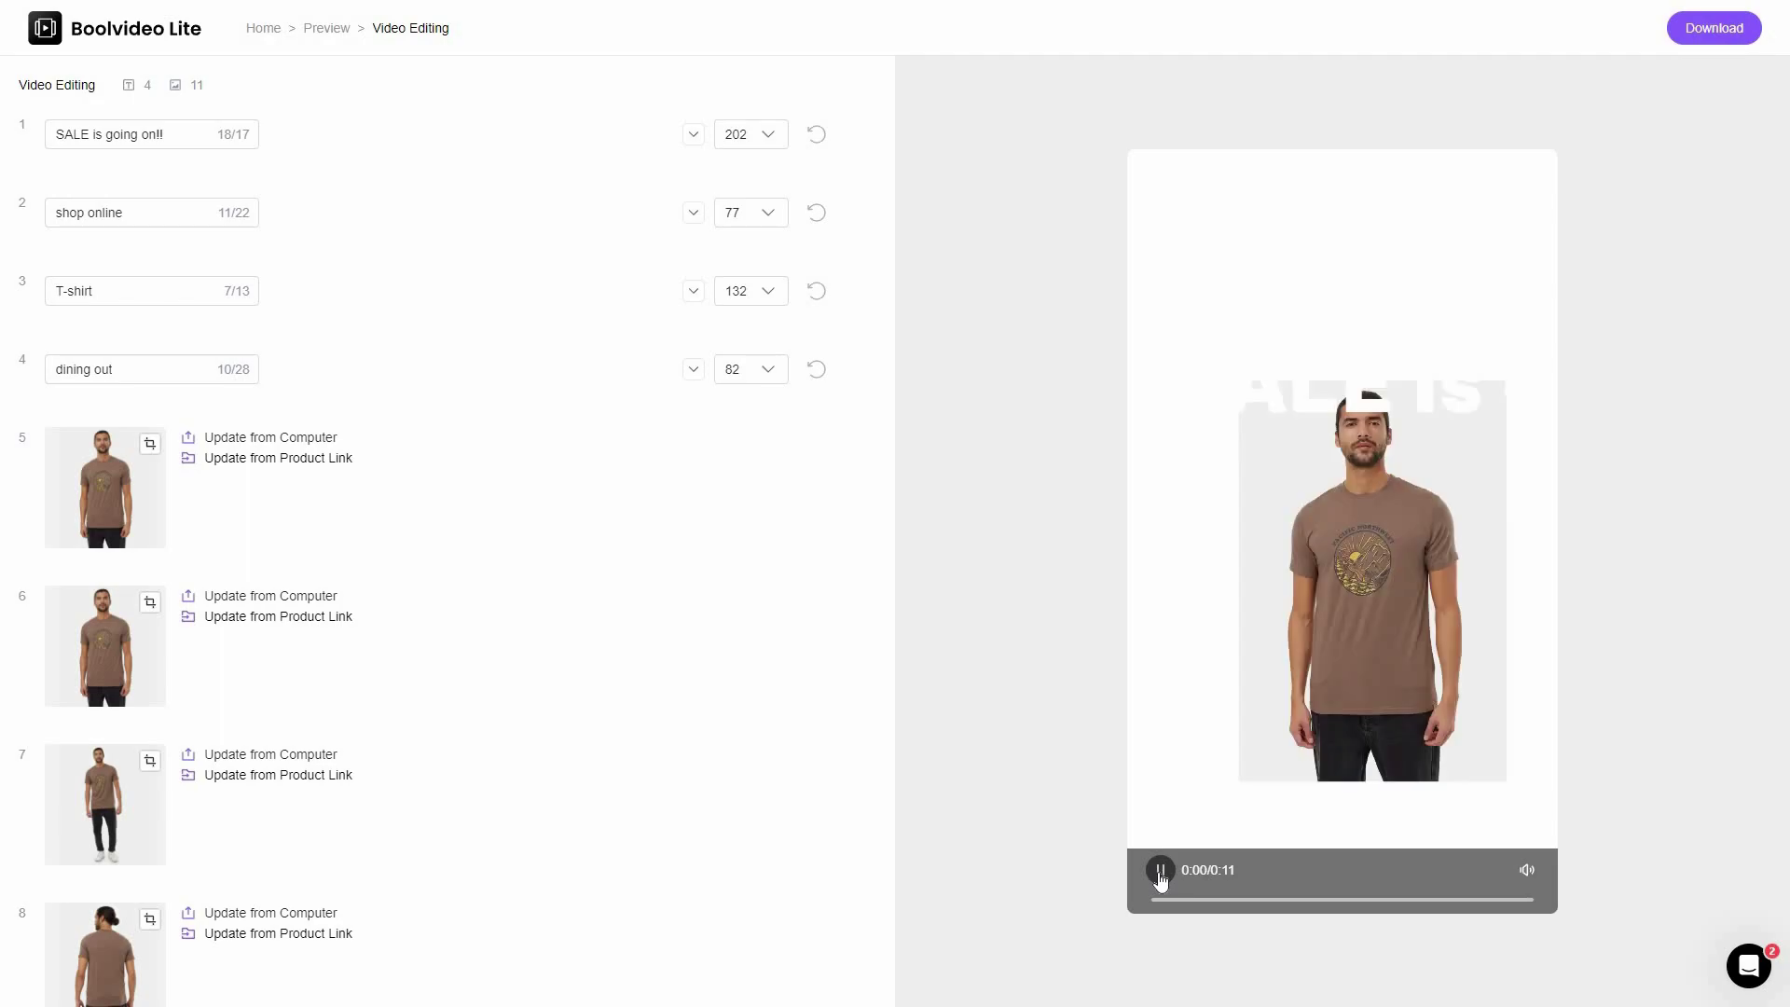
left_click(1160, 872)
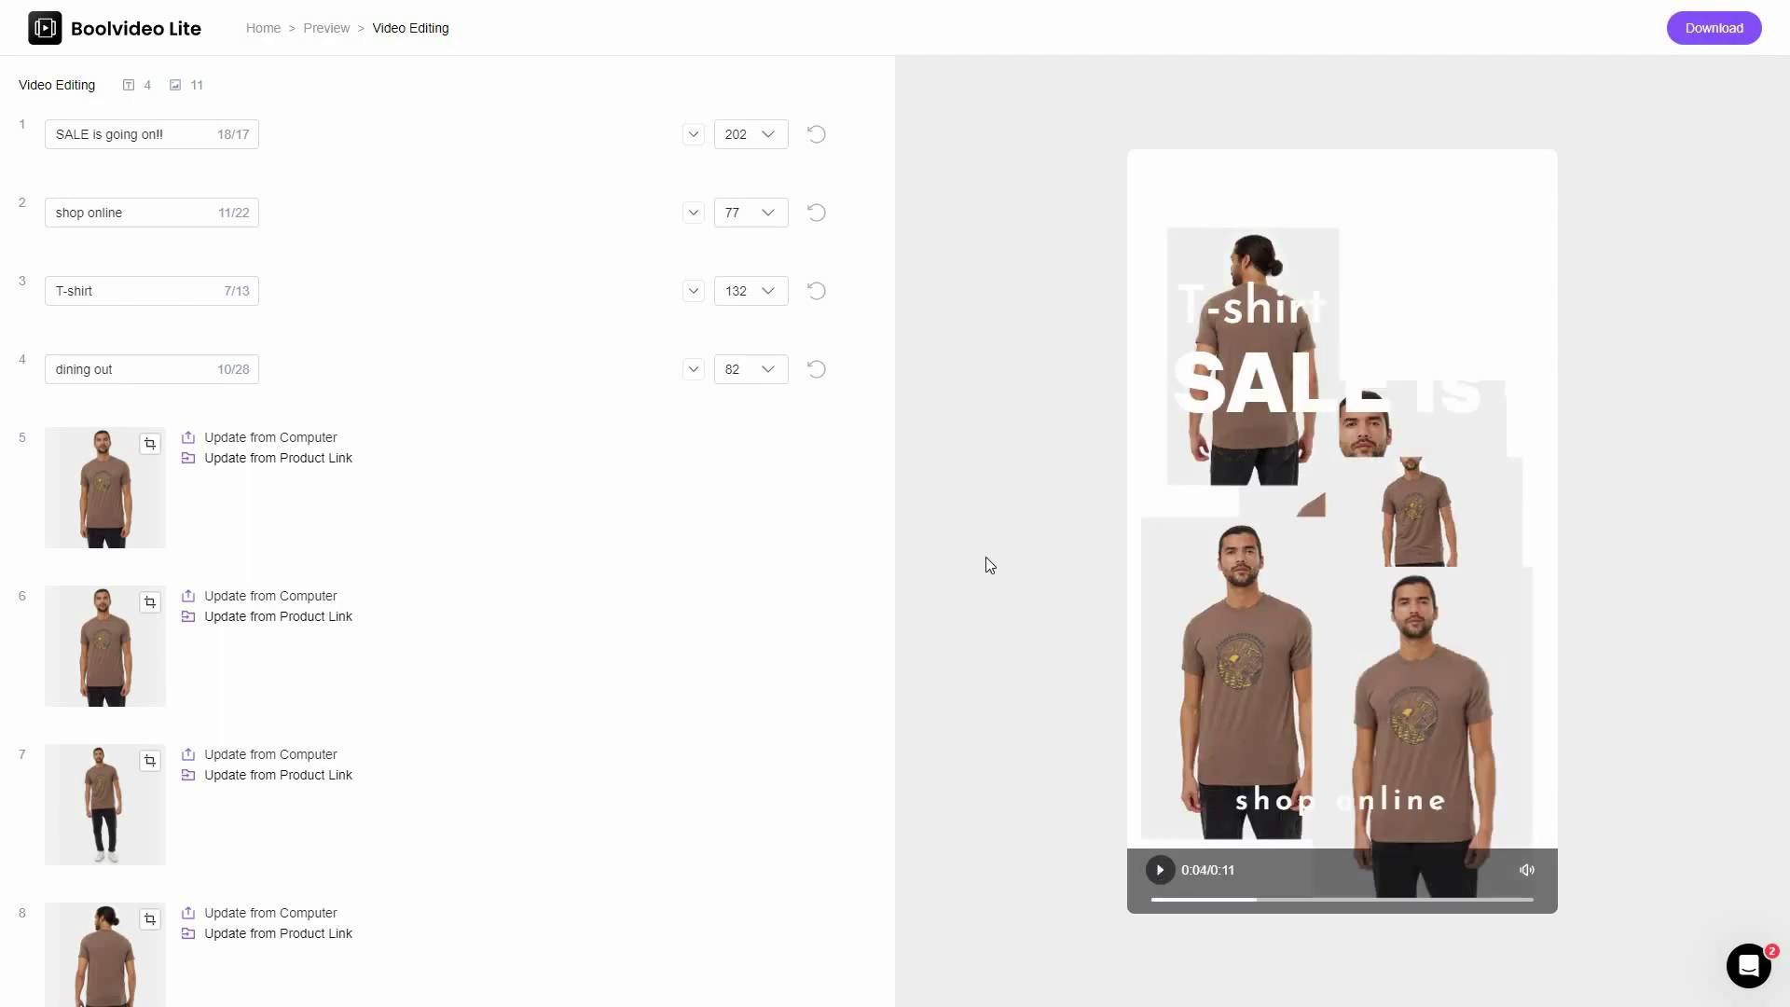
left_click(695, 137)
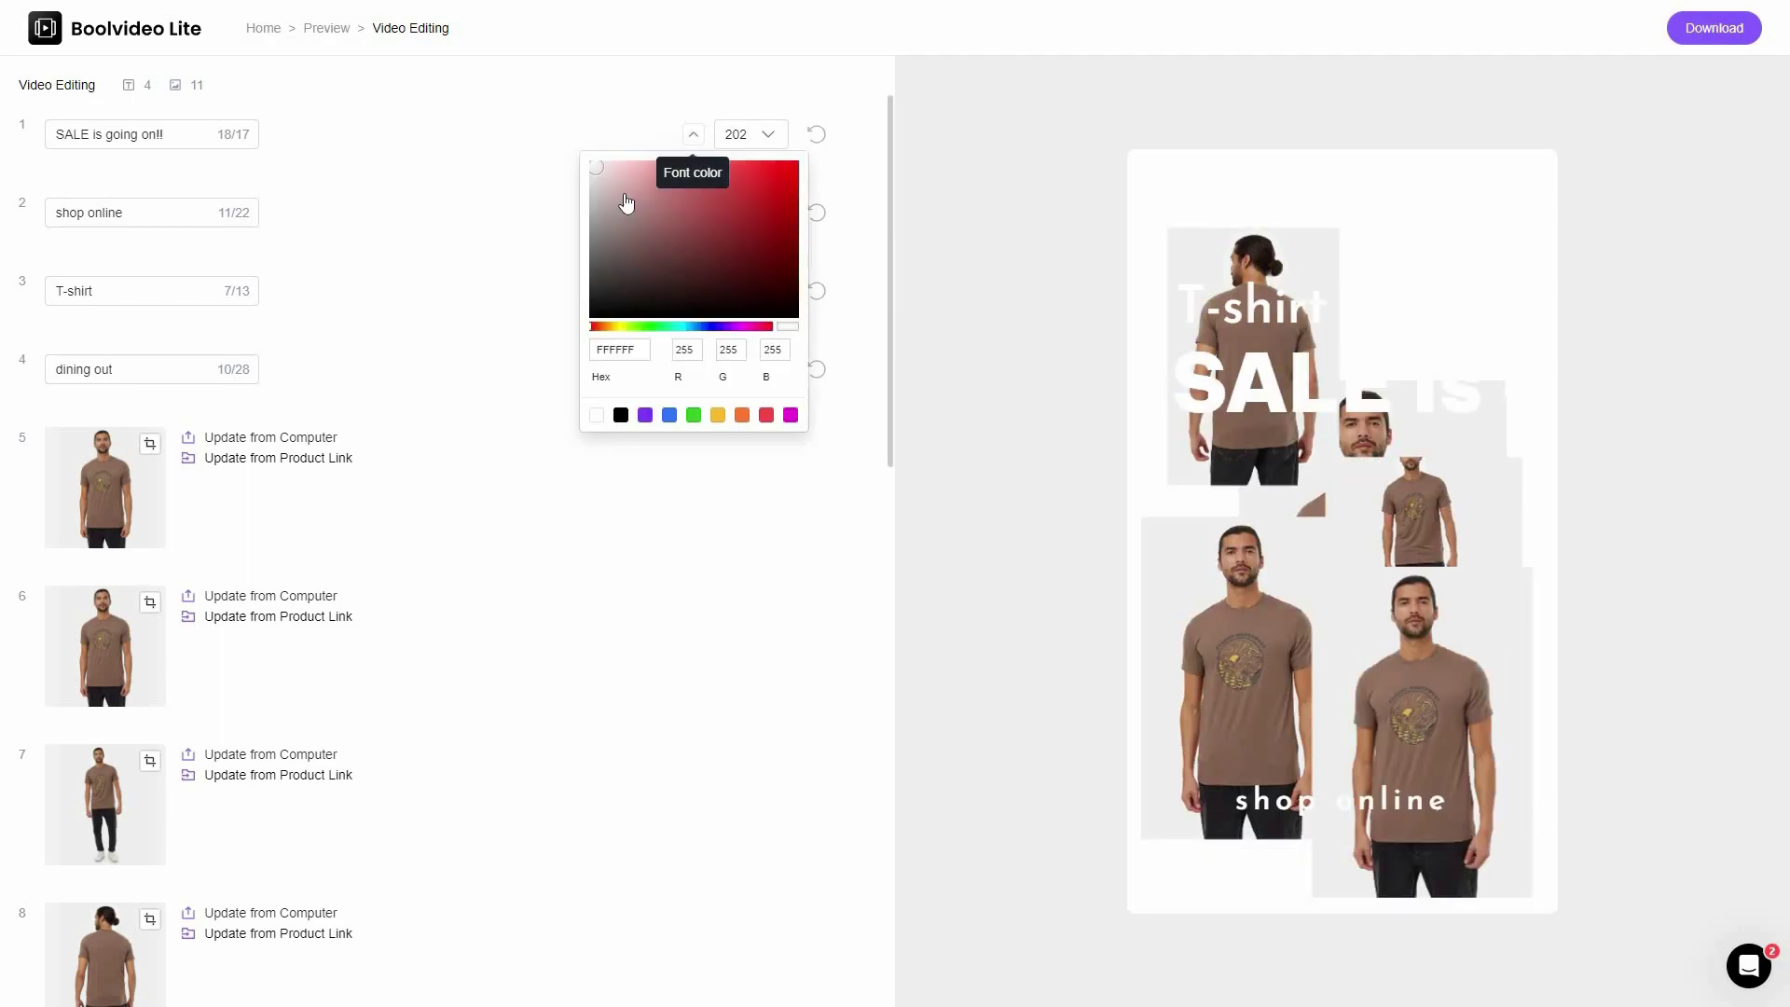
left_click(720, 173)
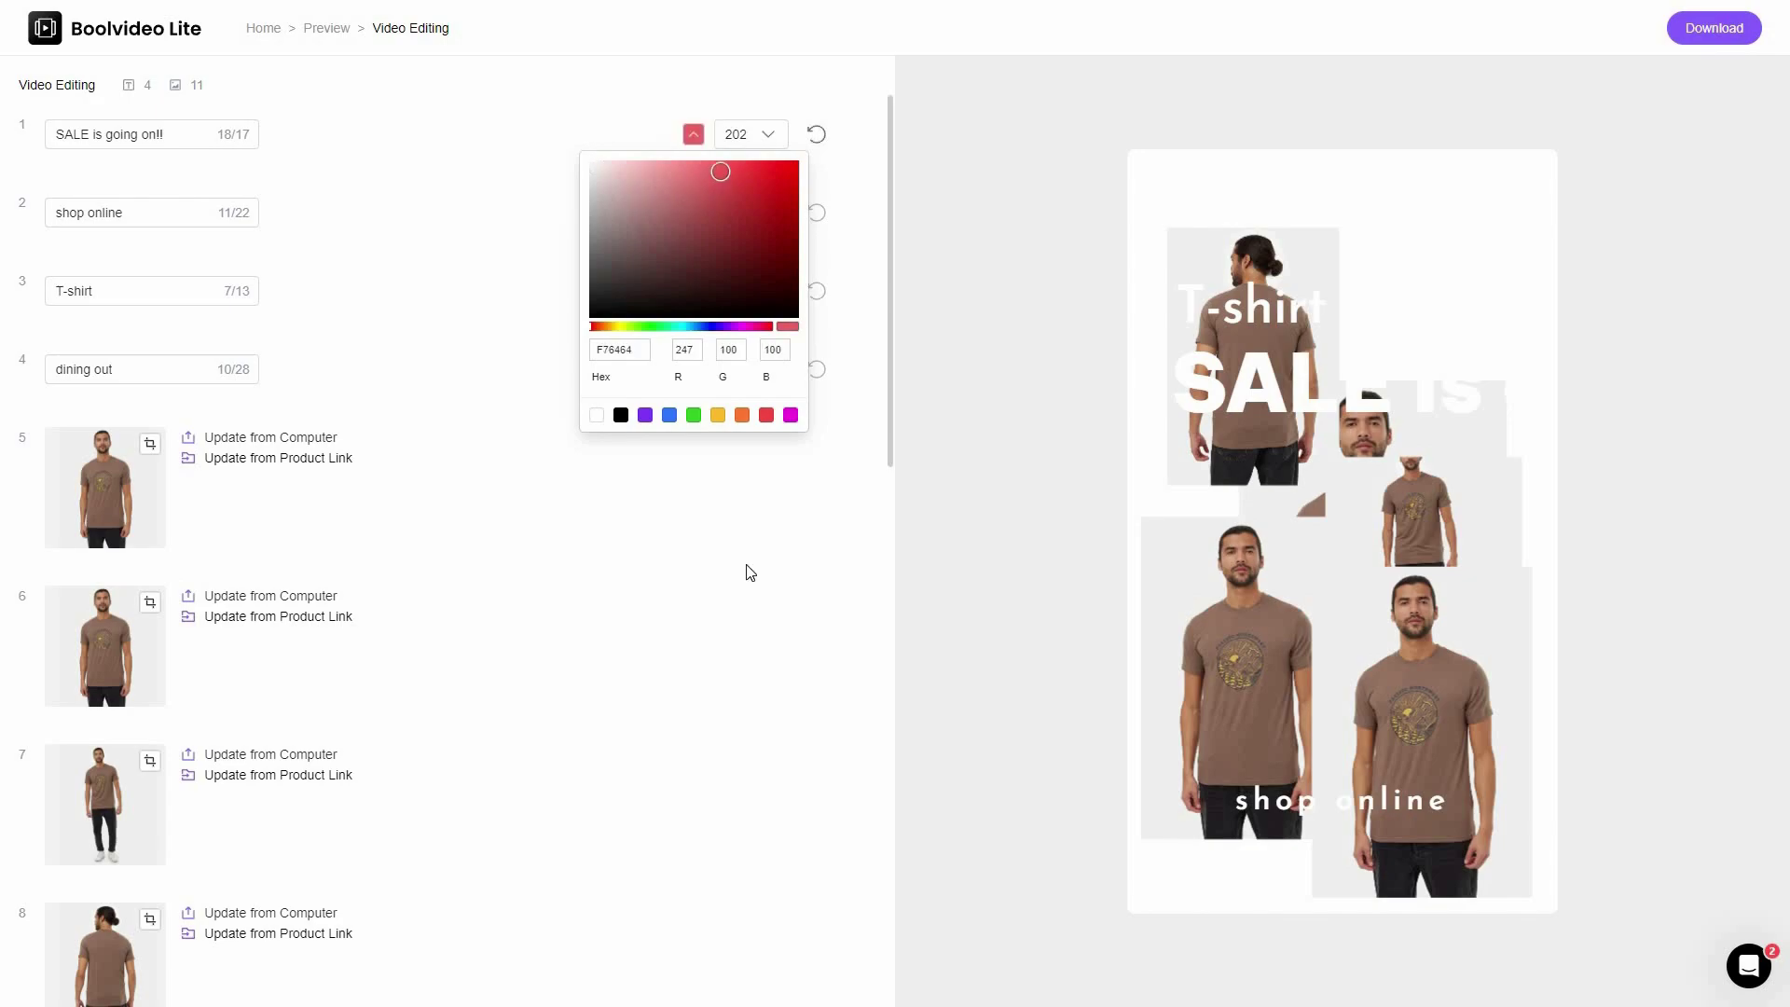
left_click(751, 571)
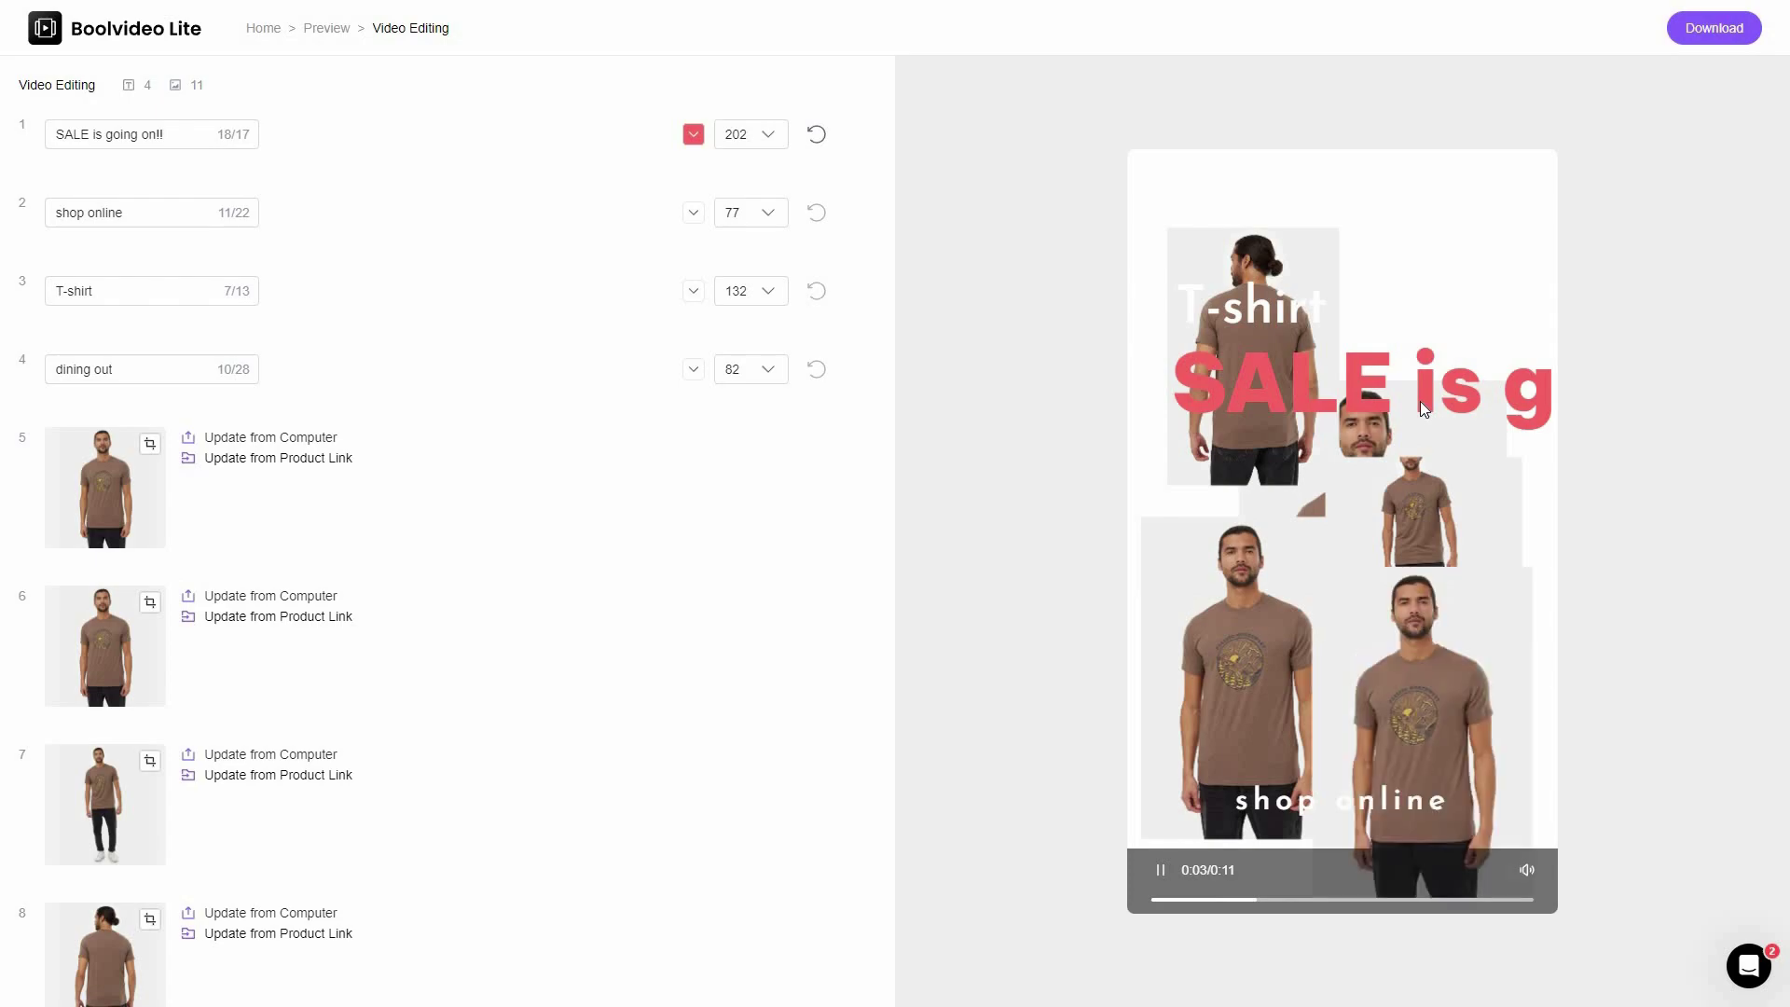
left_click(1161, 870)
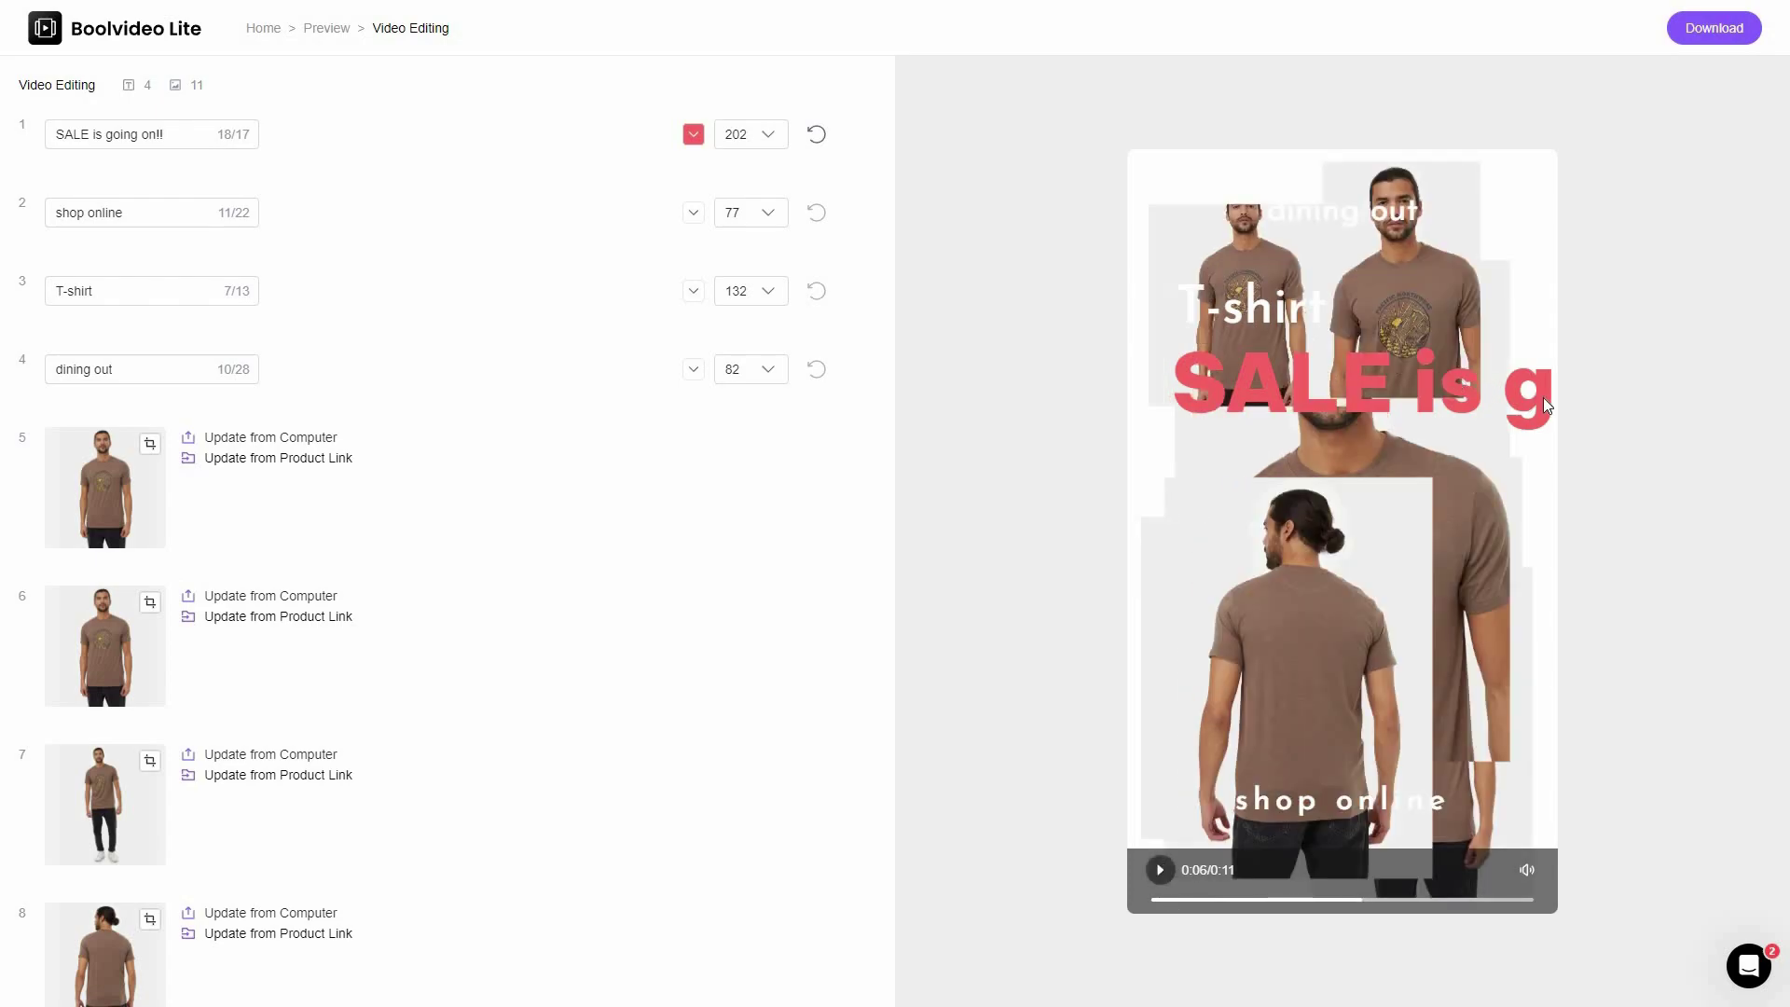
Break the SALE text before "going on!!" so it spans two lines, and play the preview.
left_click(104, 137)
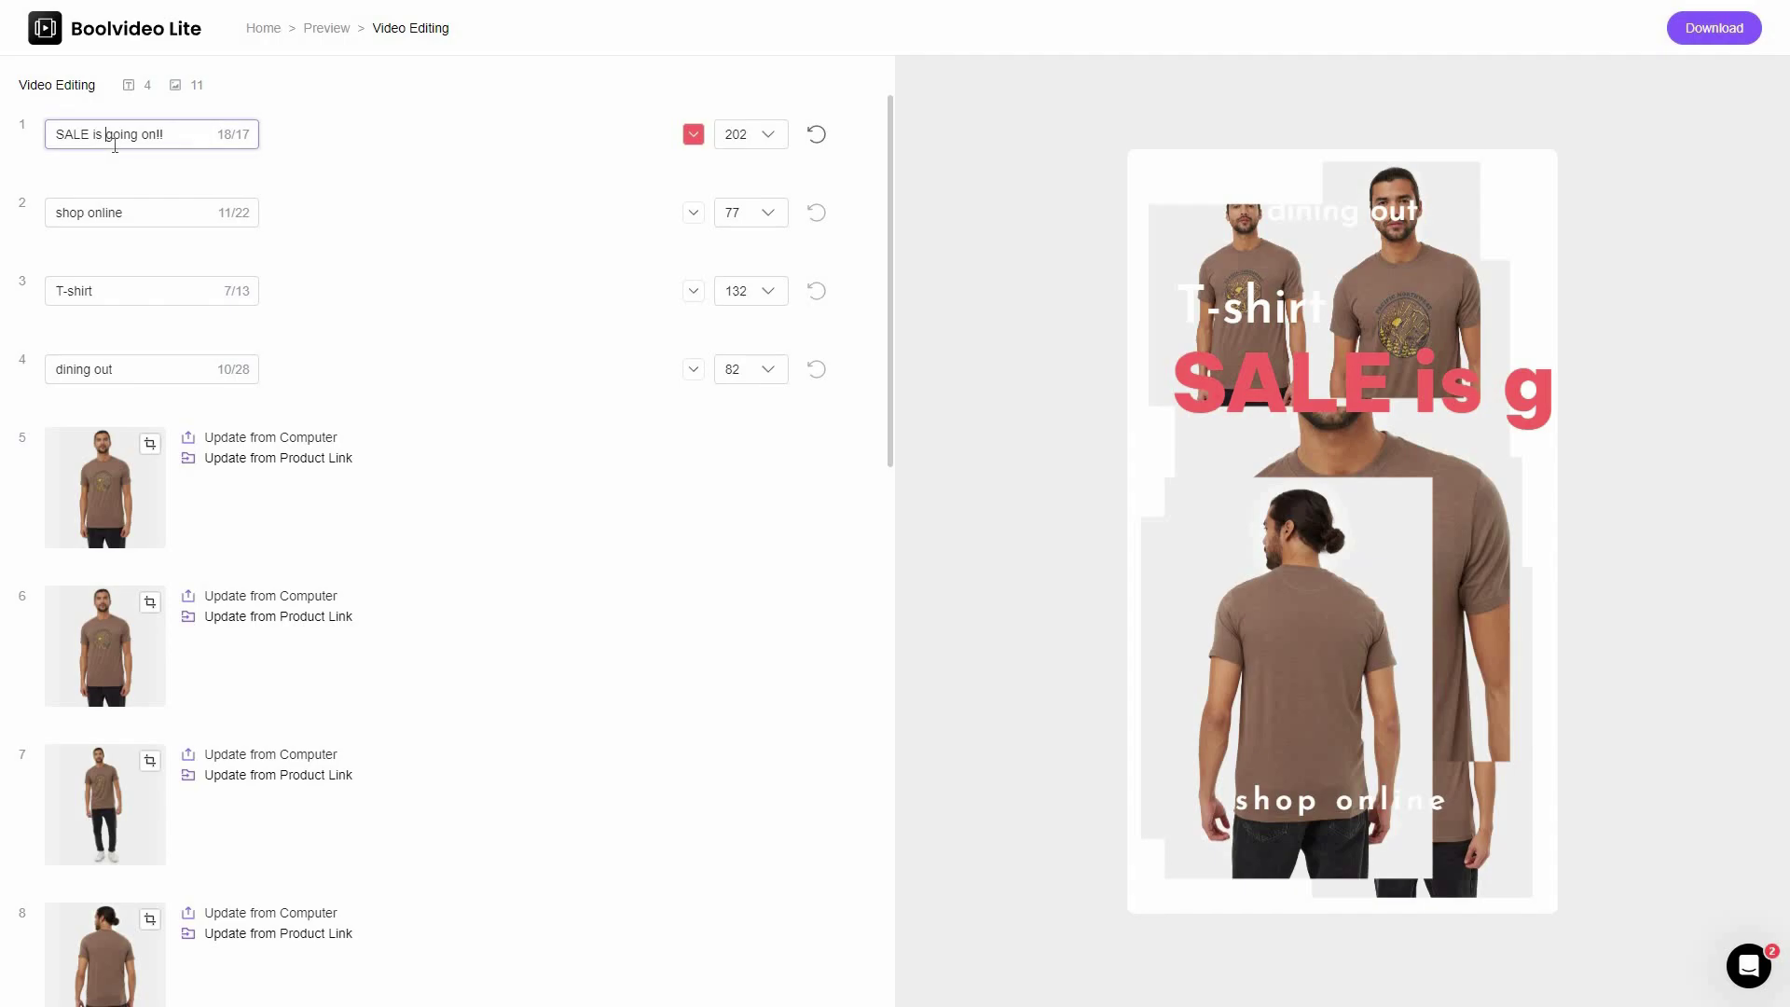
key("Return")
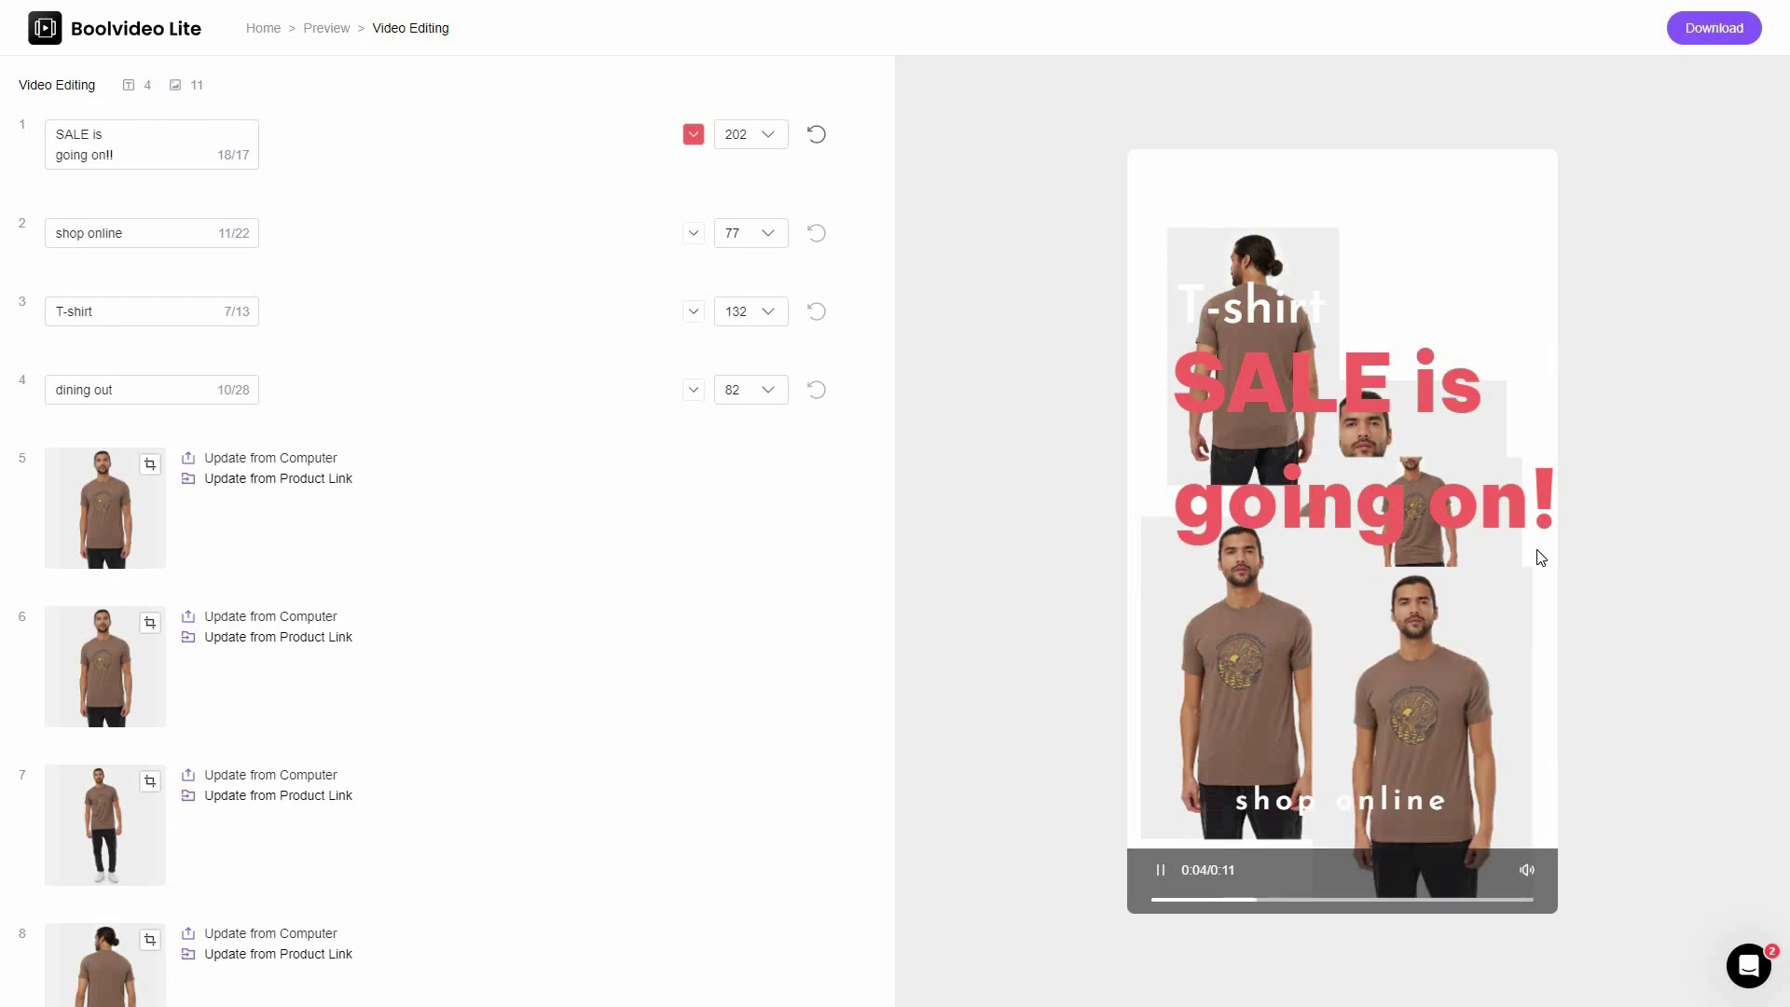
left_click(1154, 872)
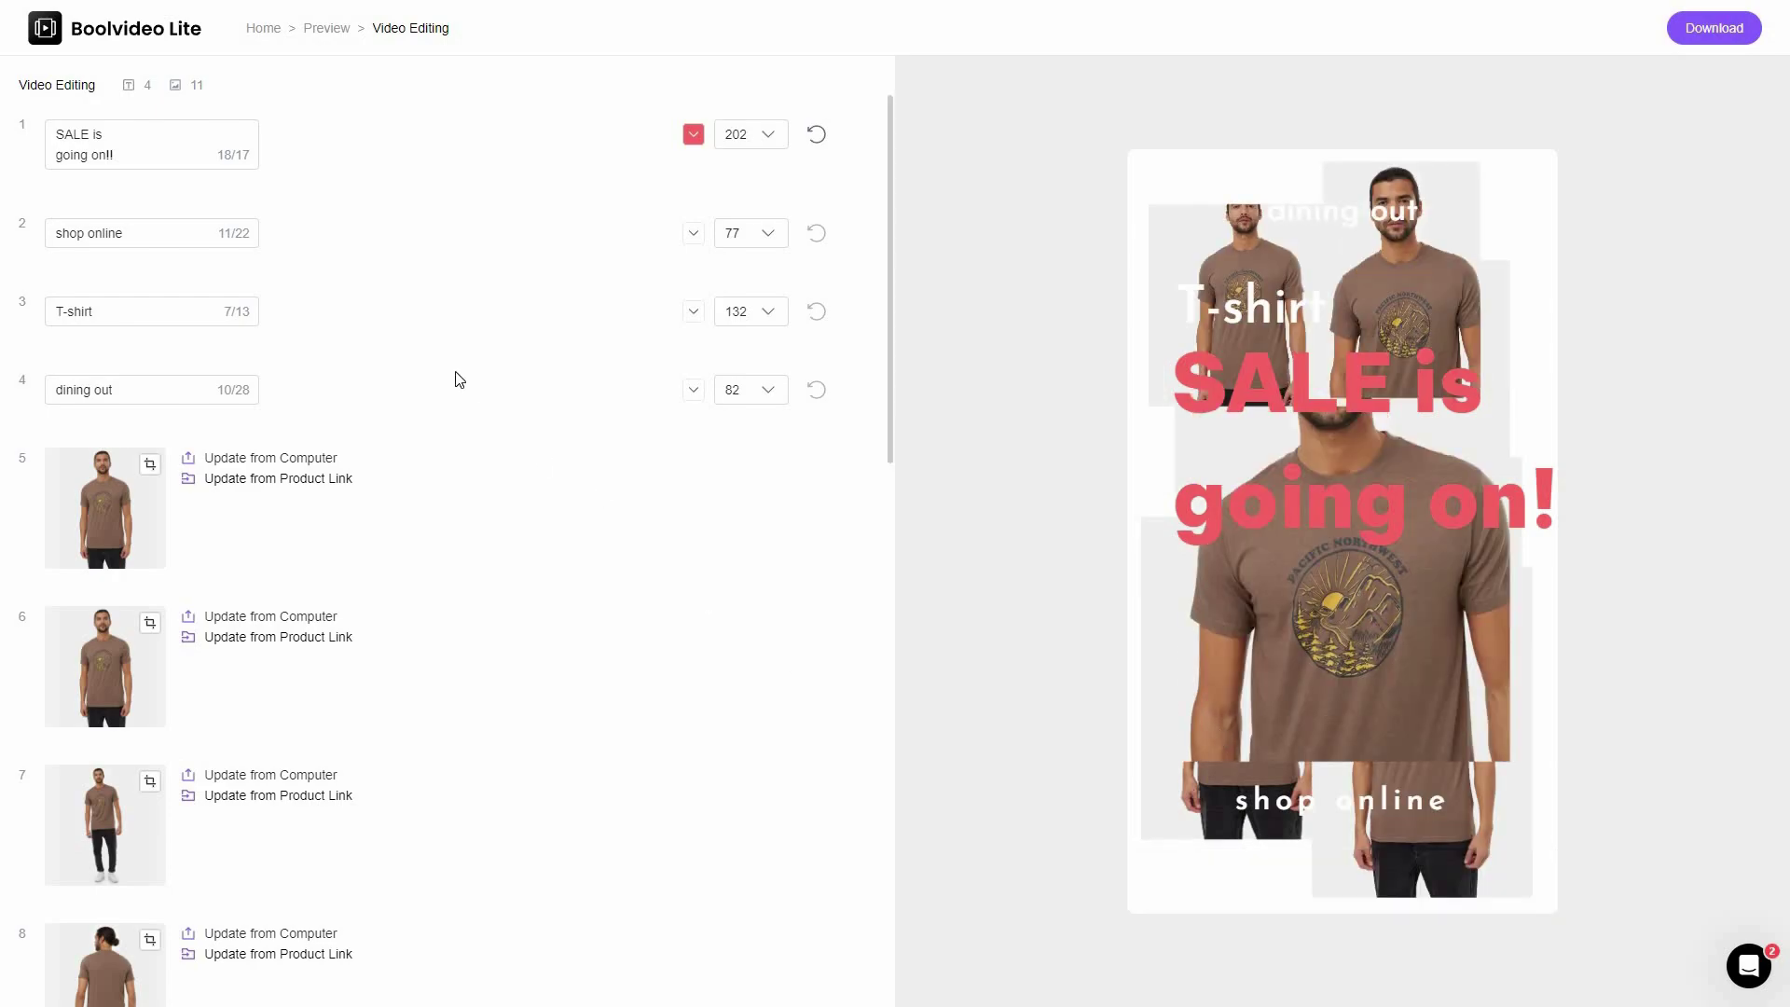
Look through the video's product image slots and their options for replacing images from computer or product link.
scroll(376, 336, "down", 2)
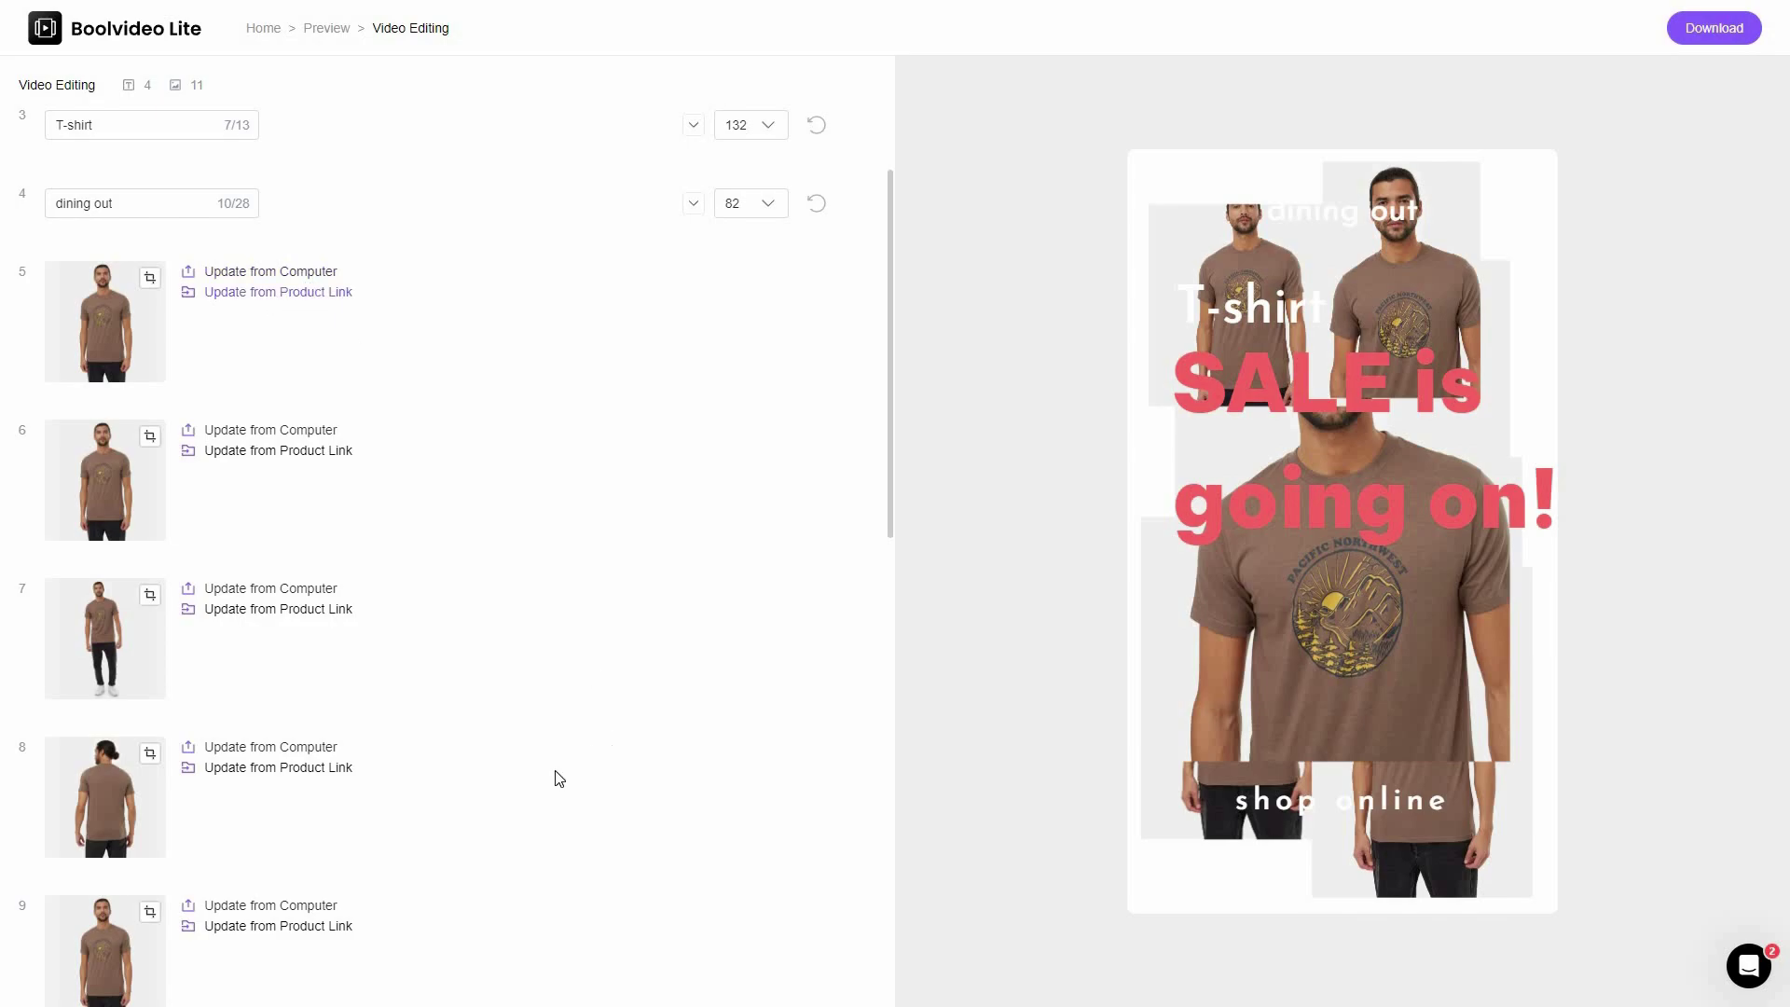
scroll(556, 779, "down", 10)
scroll(555, 780, "up", 5)
scroll(483, 807, "up", 8)
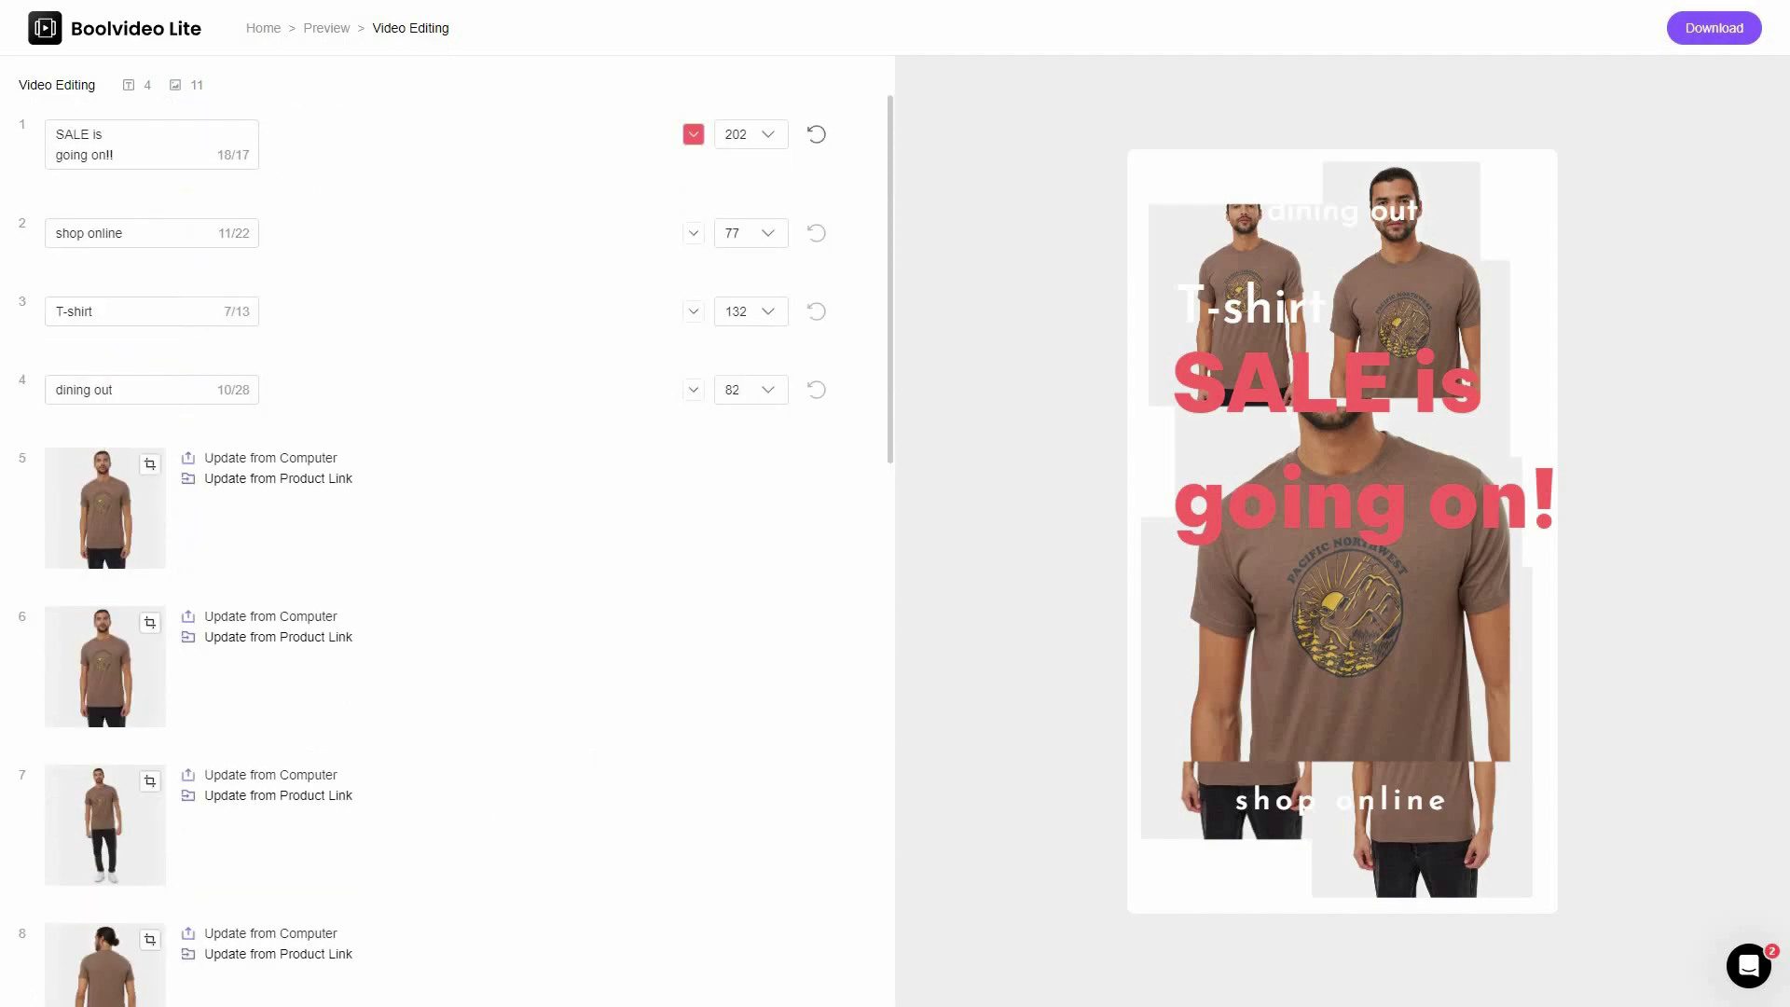
Leave the editor, browse the alternative T-shirt designs including page 2, and open the yellow "Let's go shopping Today" design in the preview.
key("alt+Left")
left_click(1698, 119)
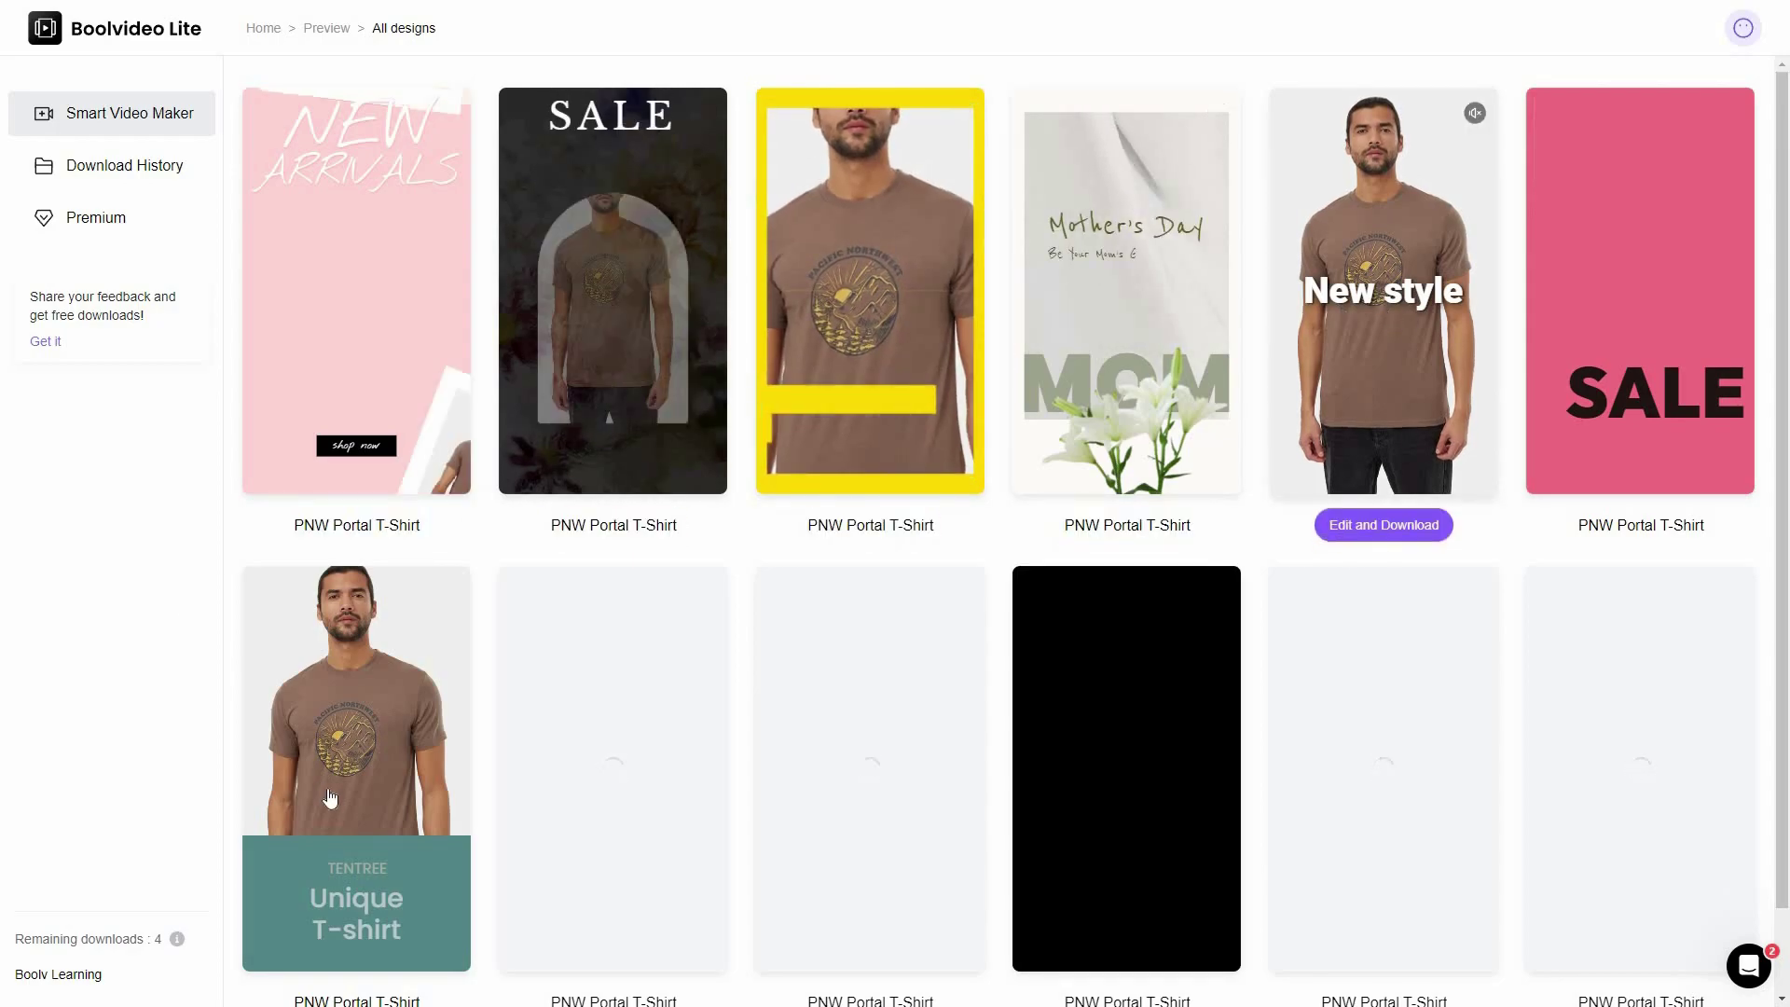
scroll(1153, 785, "down", 1)
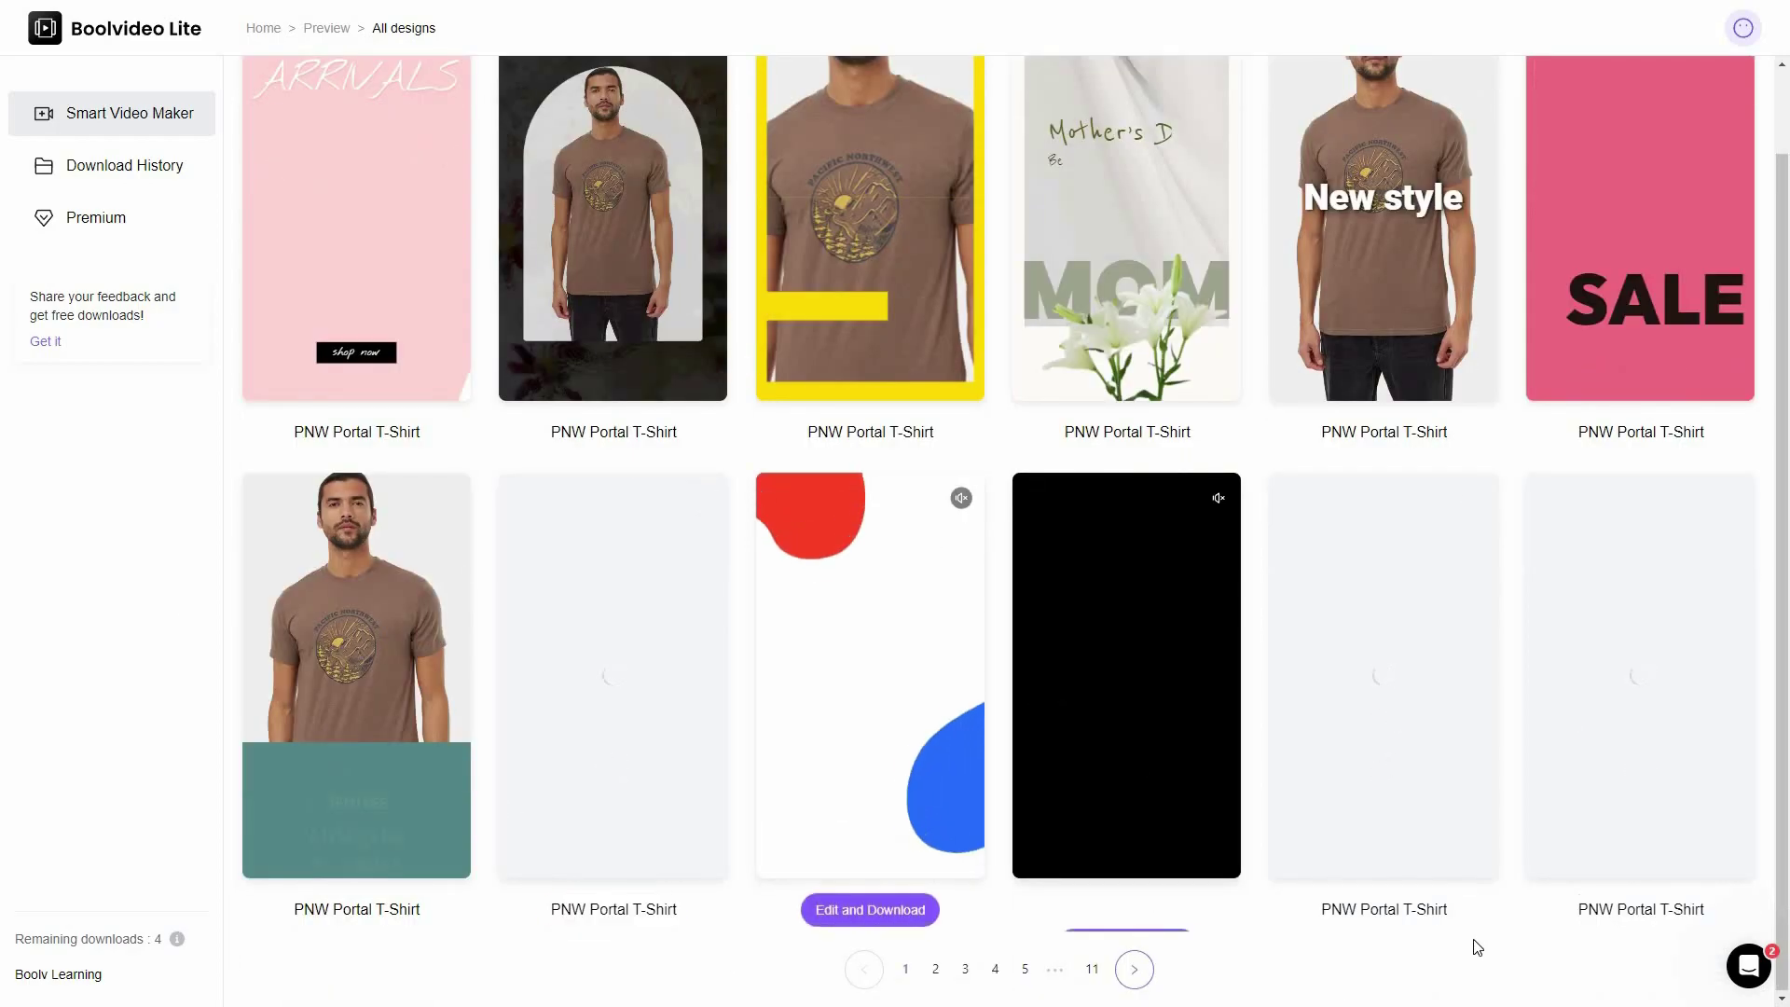
scroll(438, 488, "up", 1)
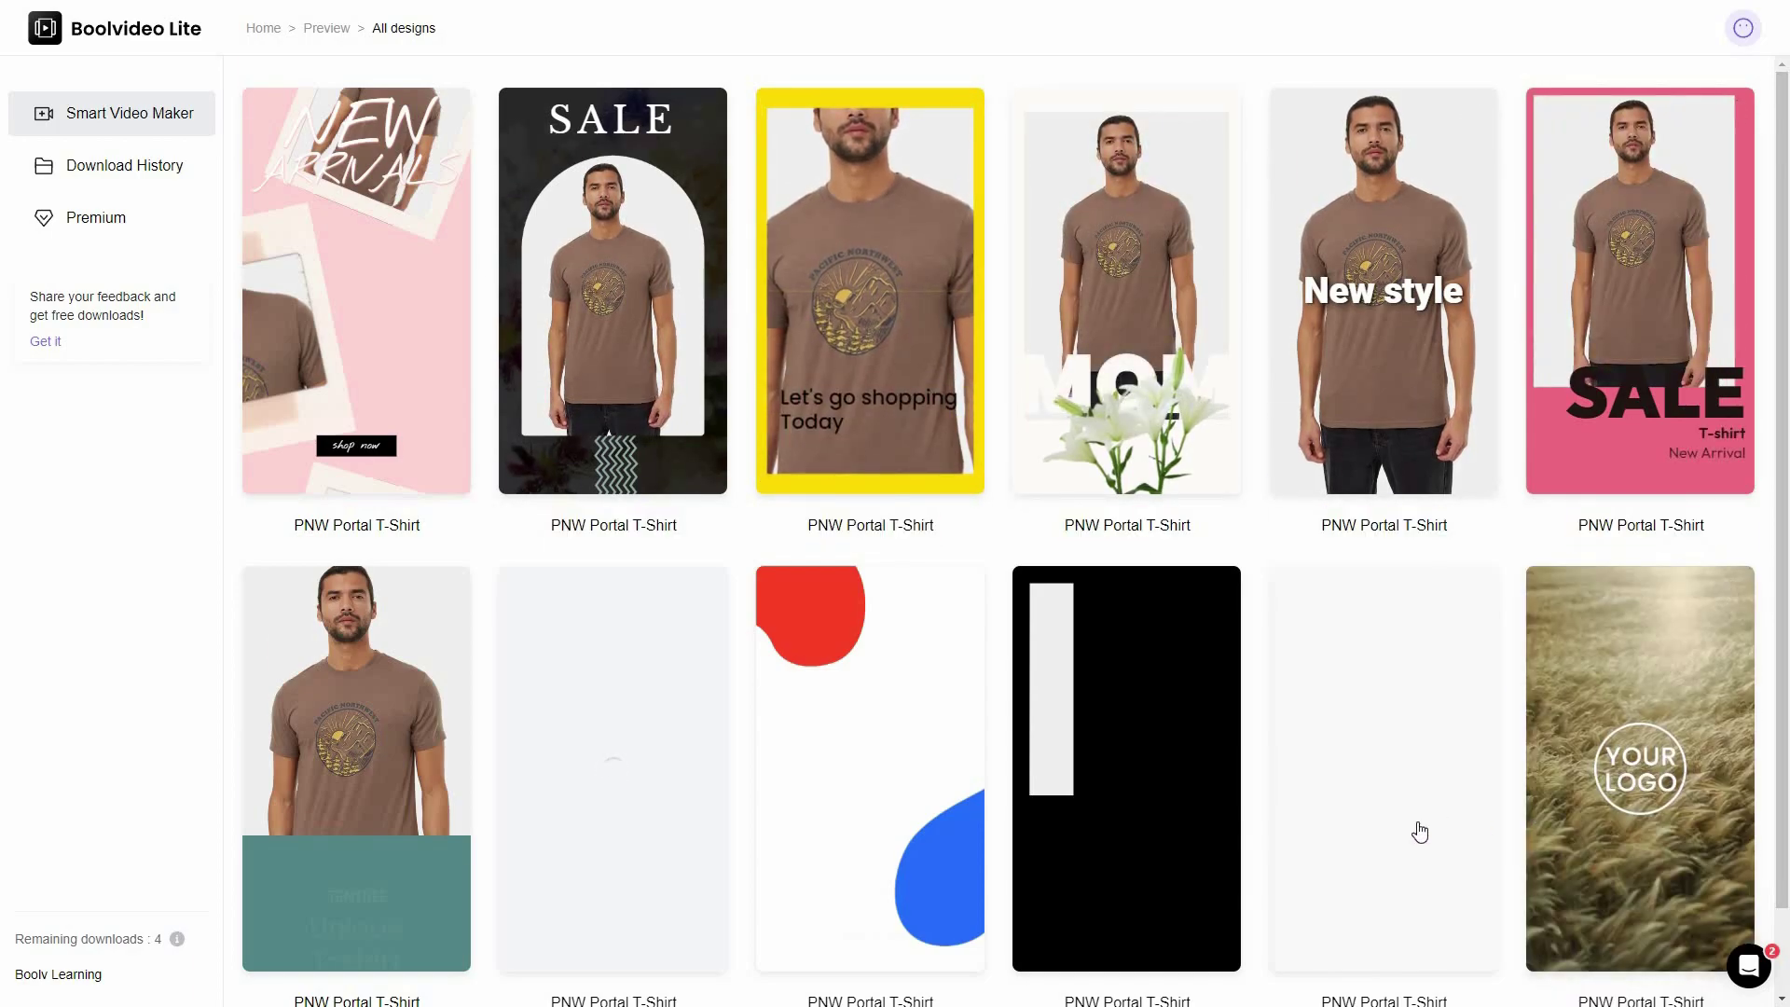
scroll(1399, 839, "down", 1)
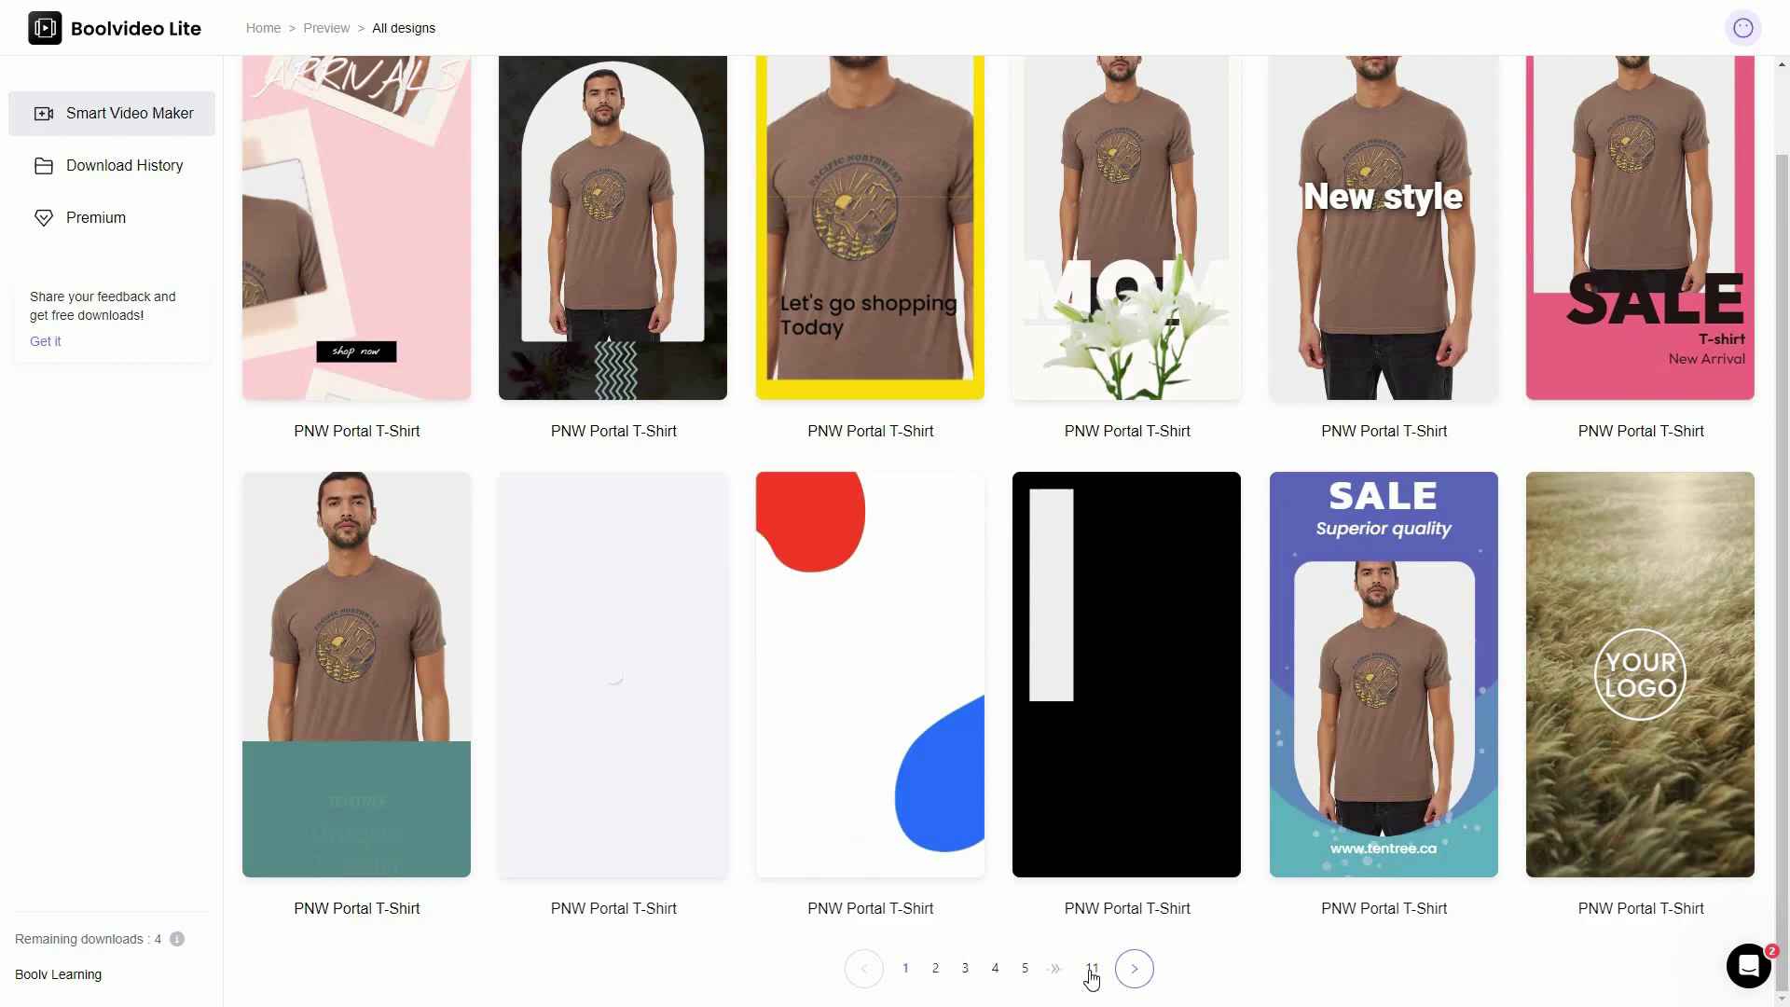
left_click(935, 967)
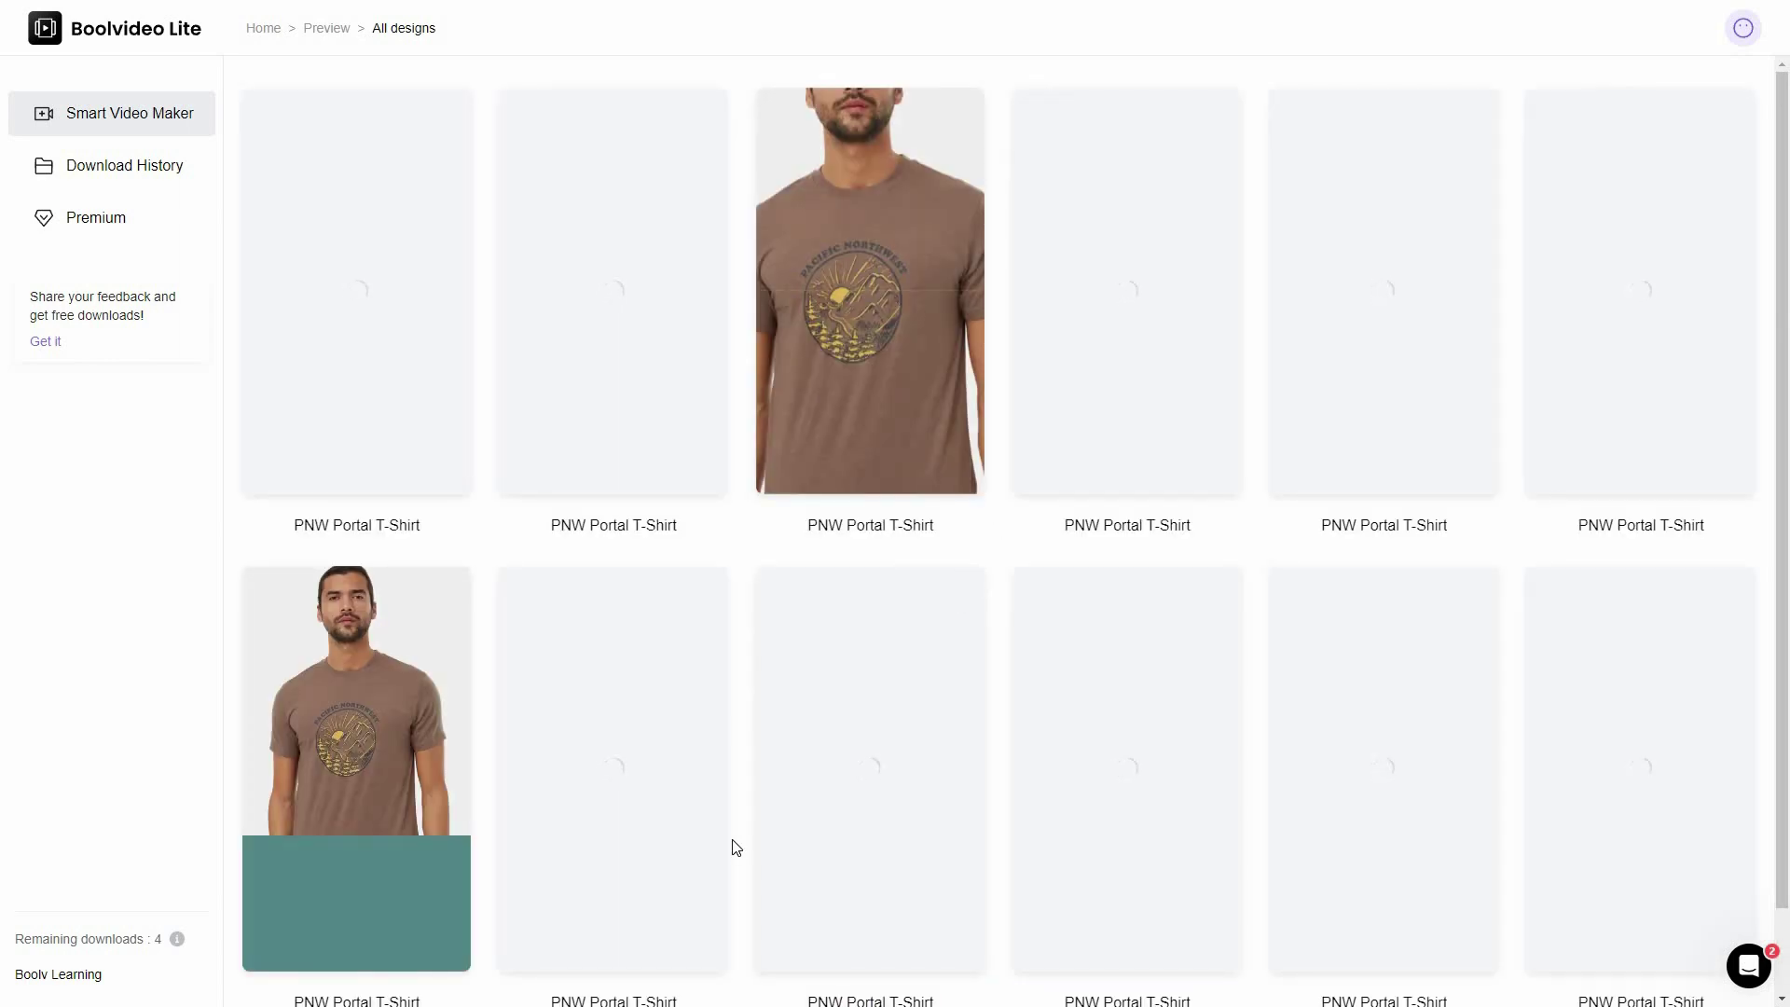
mouse_move(863, 503)
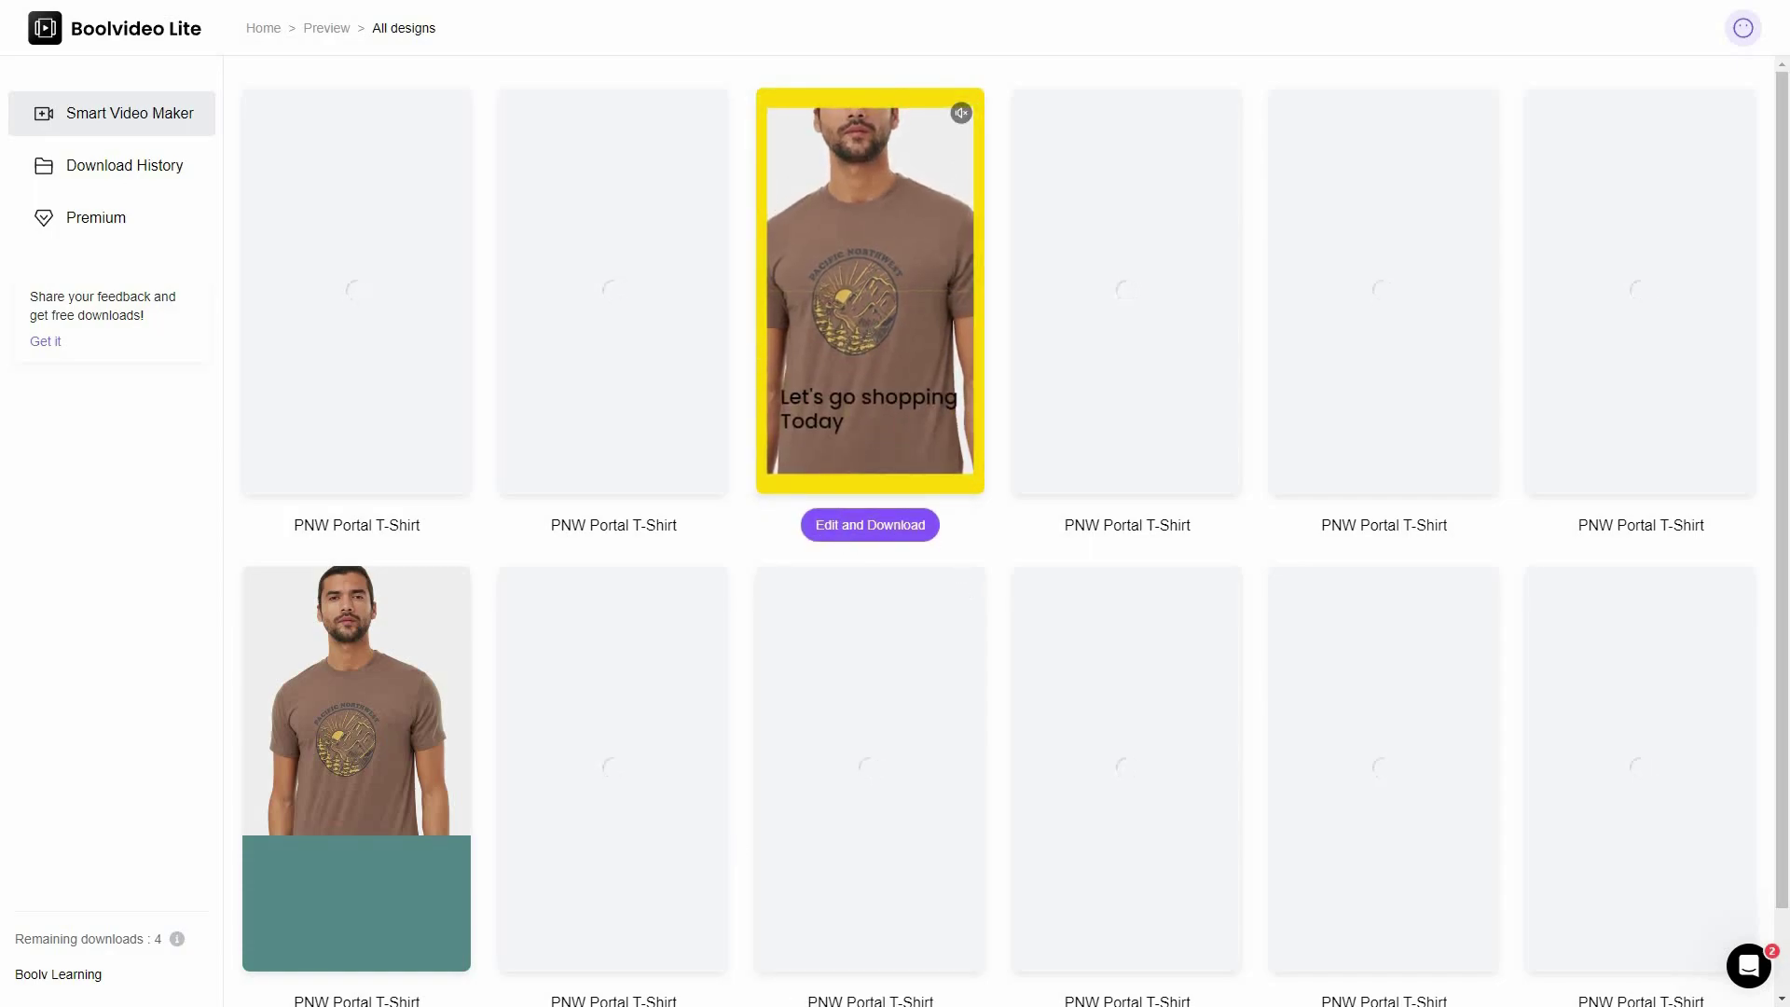
left_click(912, 528)
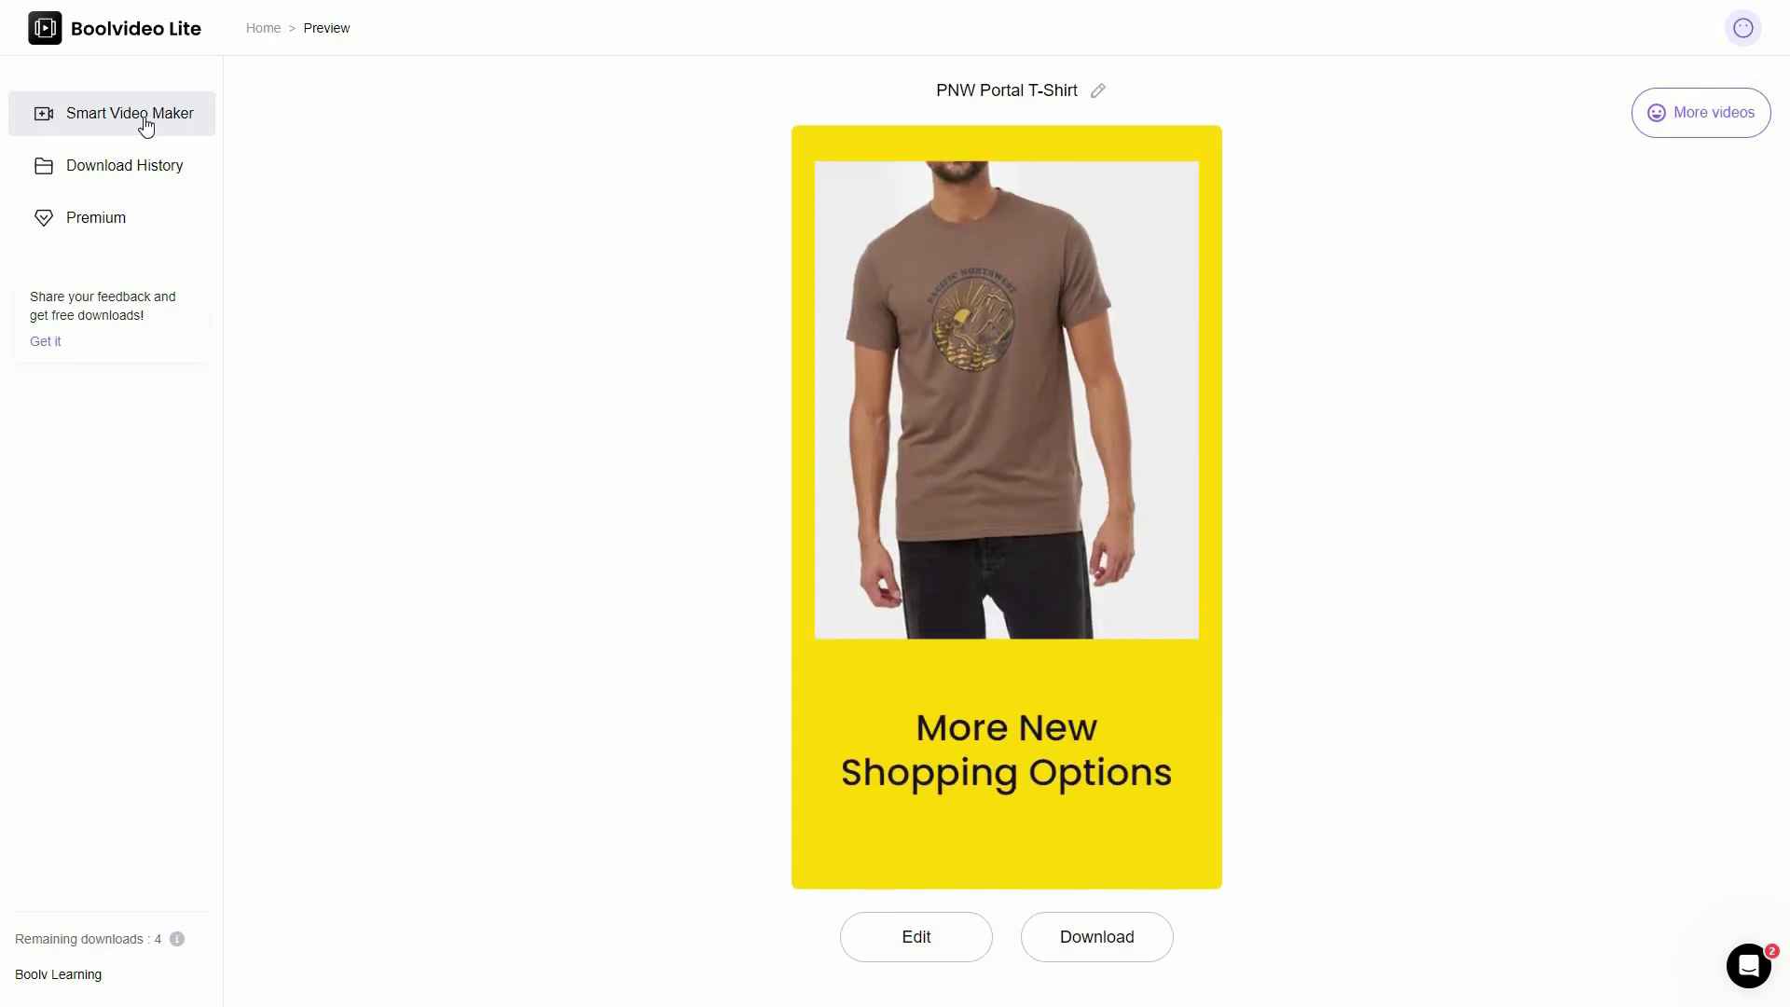
Start a new video in Smart Video Maker and add the three headphone images from the Downloads folder.
left_click(146, 126)
left_click(1067, 170)
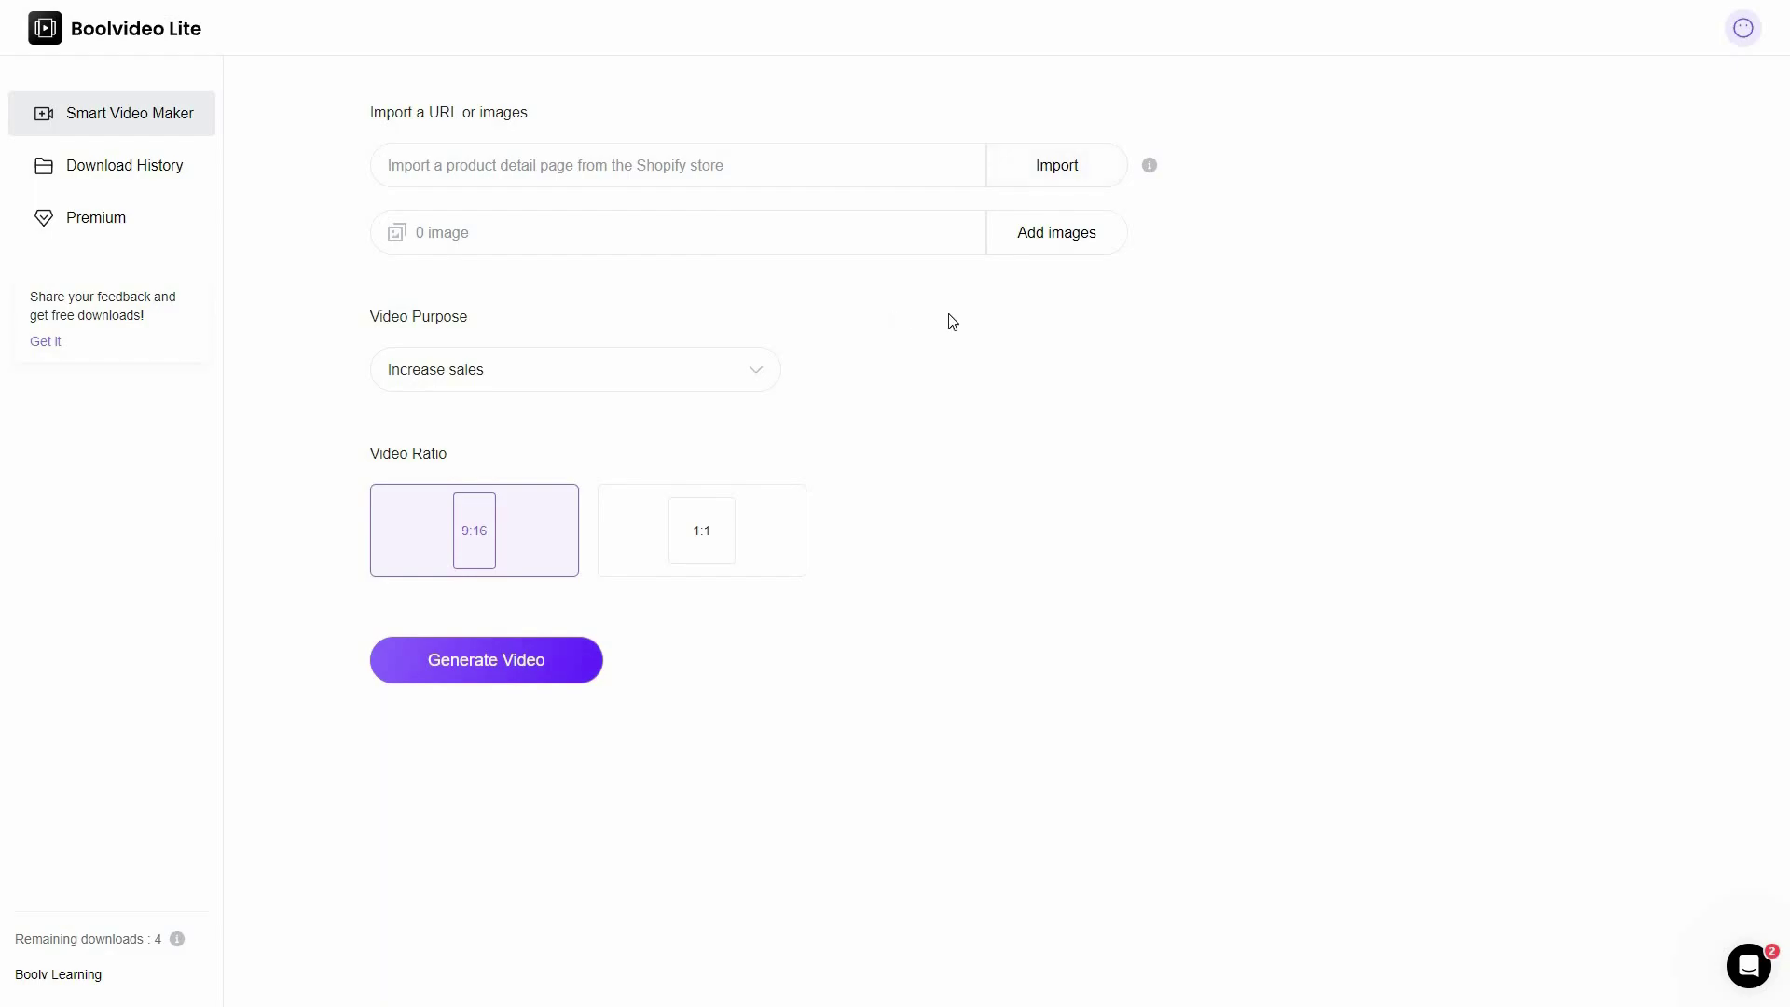
left_click(1049, 236)
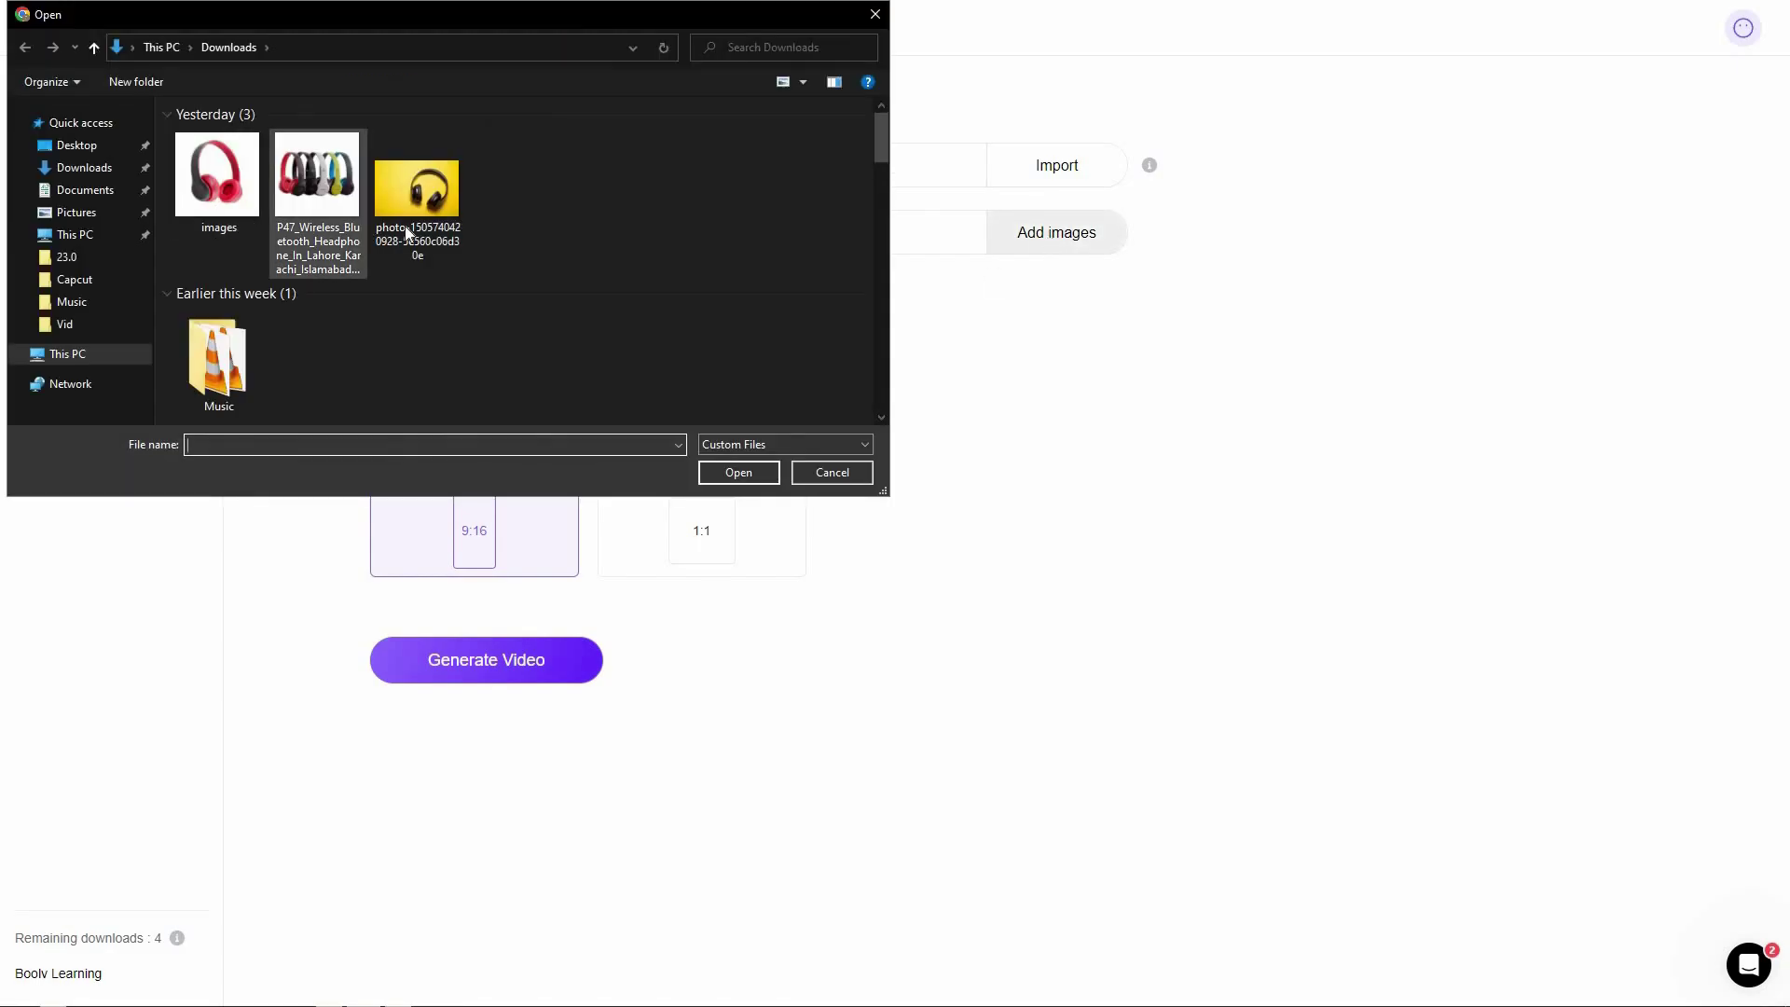
left_click_drag(480, 275, 187, 140)
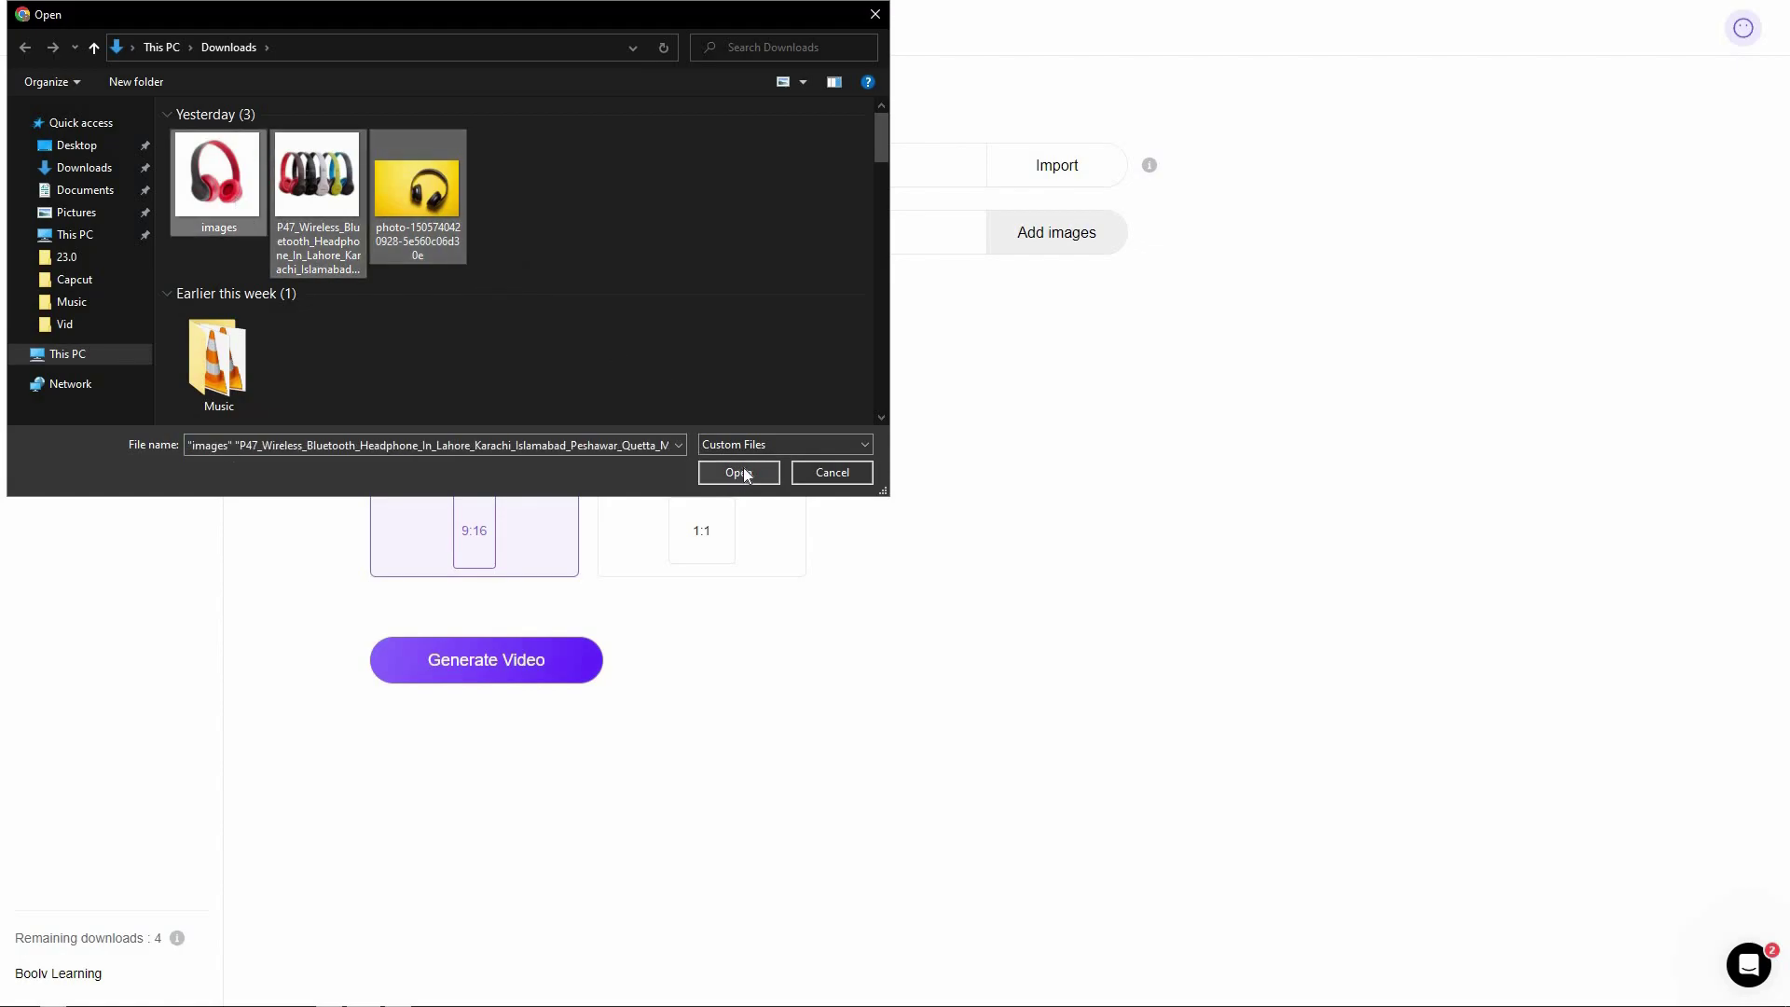
left_click(741, 470)
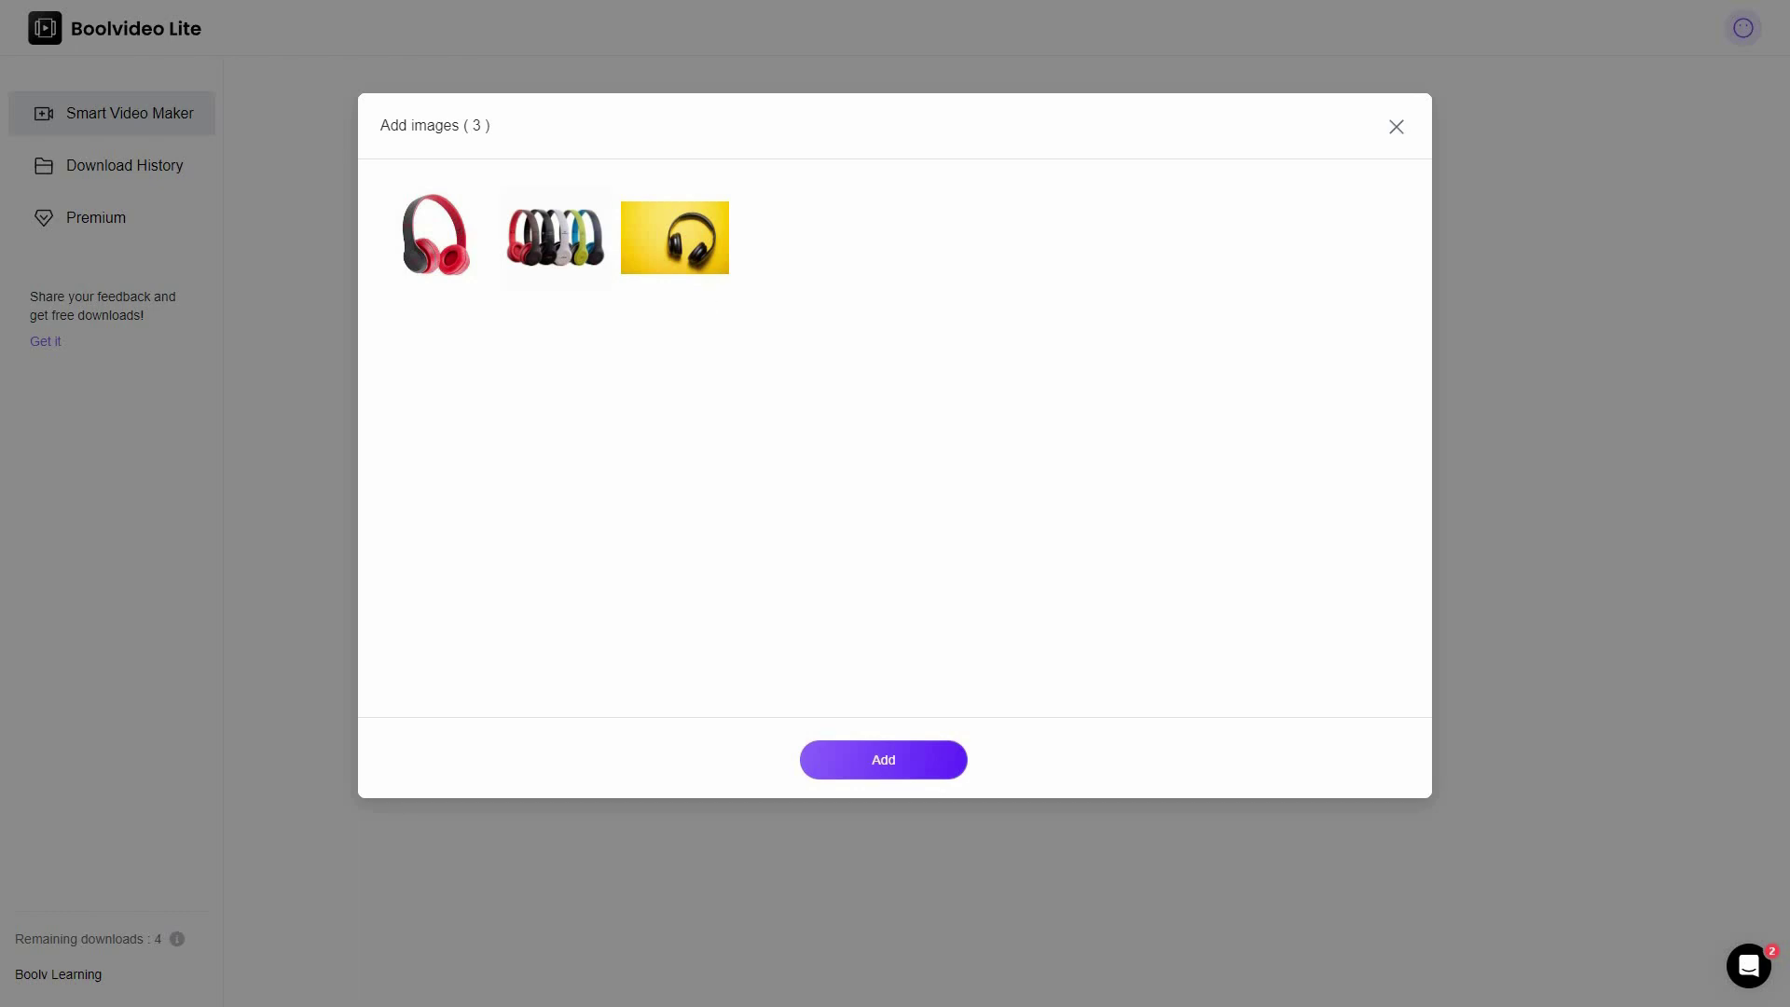
left_click(887, 761)
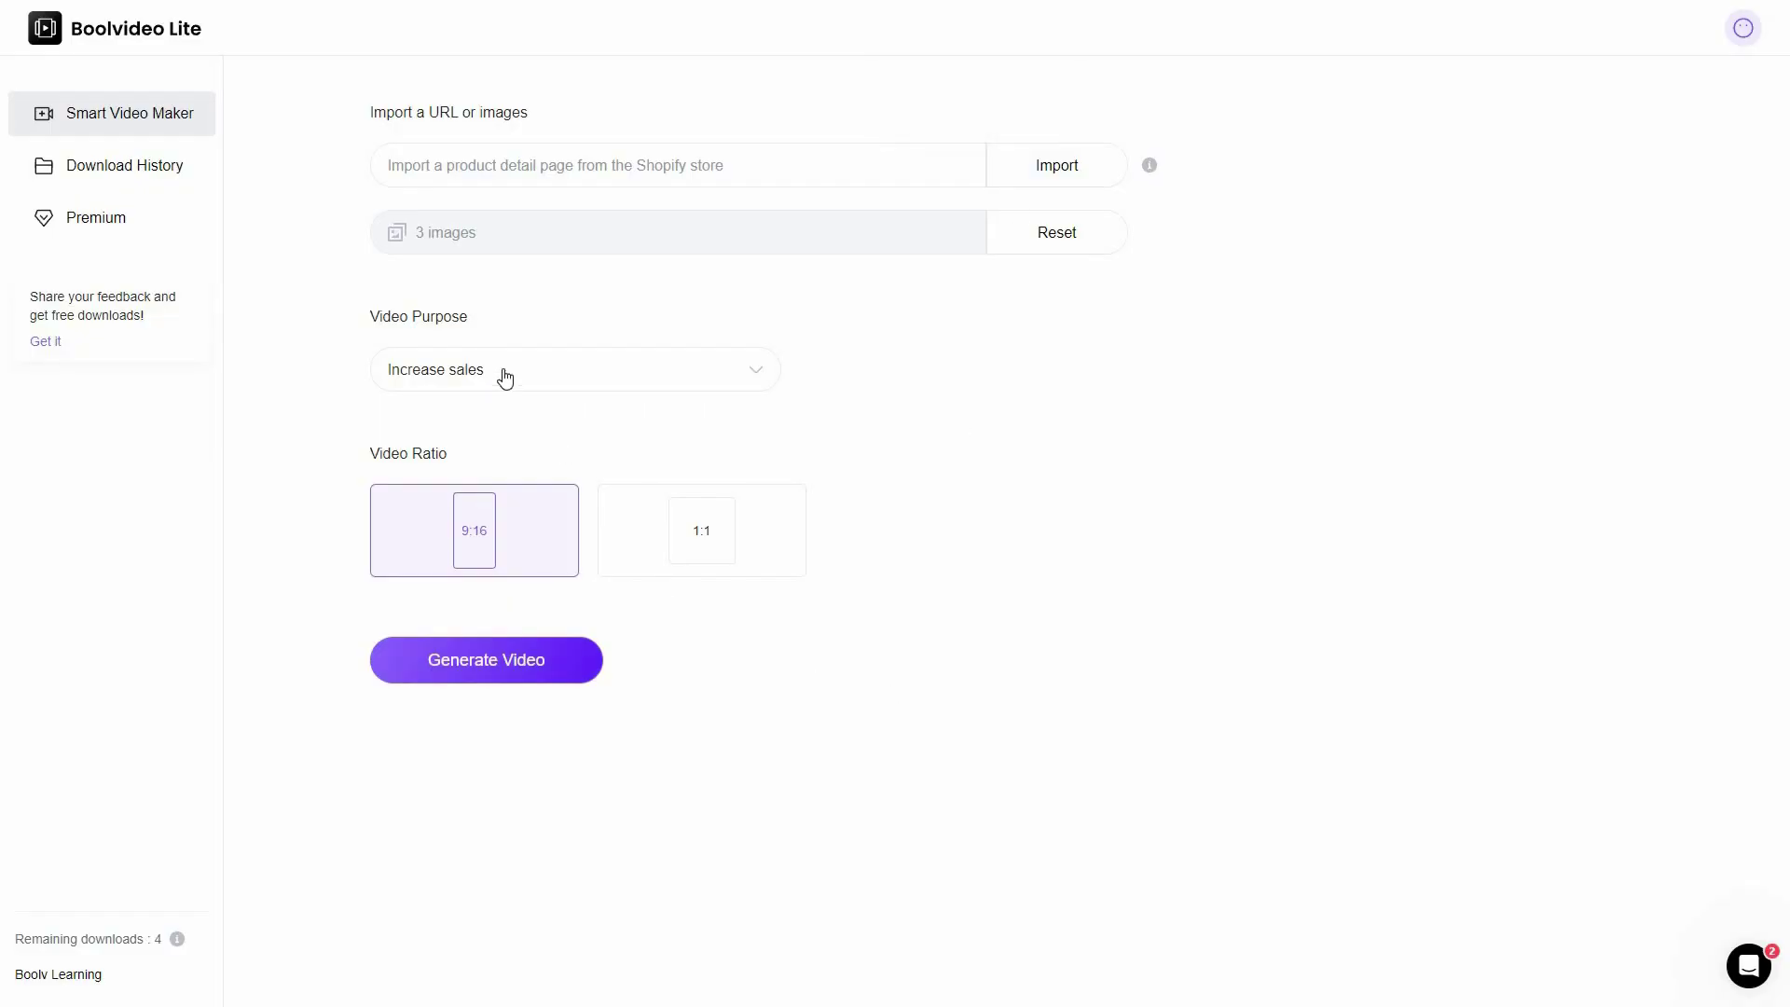
Set the video purpose to Boost your brand and the ratio to 1:1, and generate the headphone video.
left_click(481, 426)
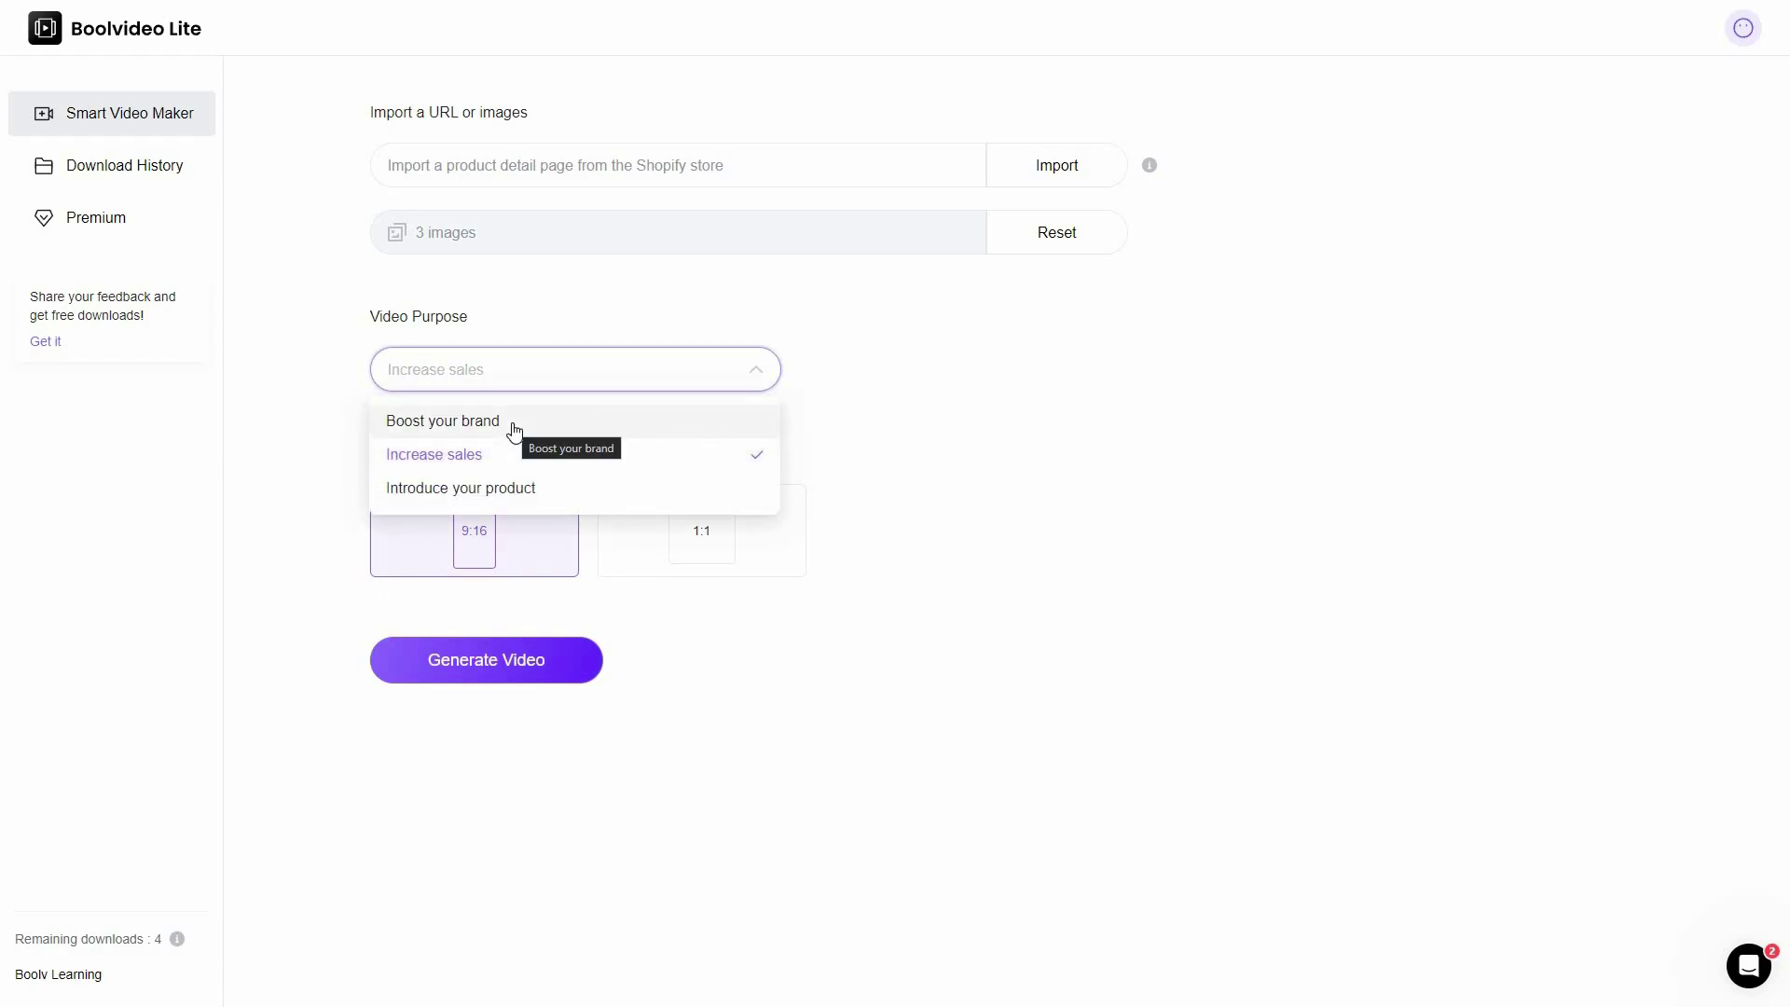
left_click(525, 421)
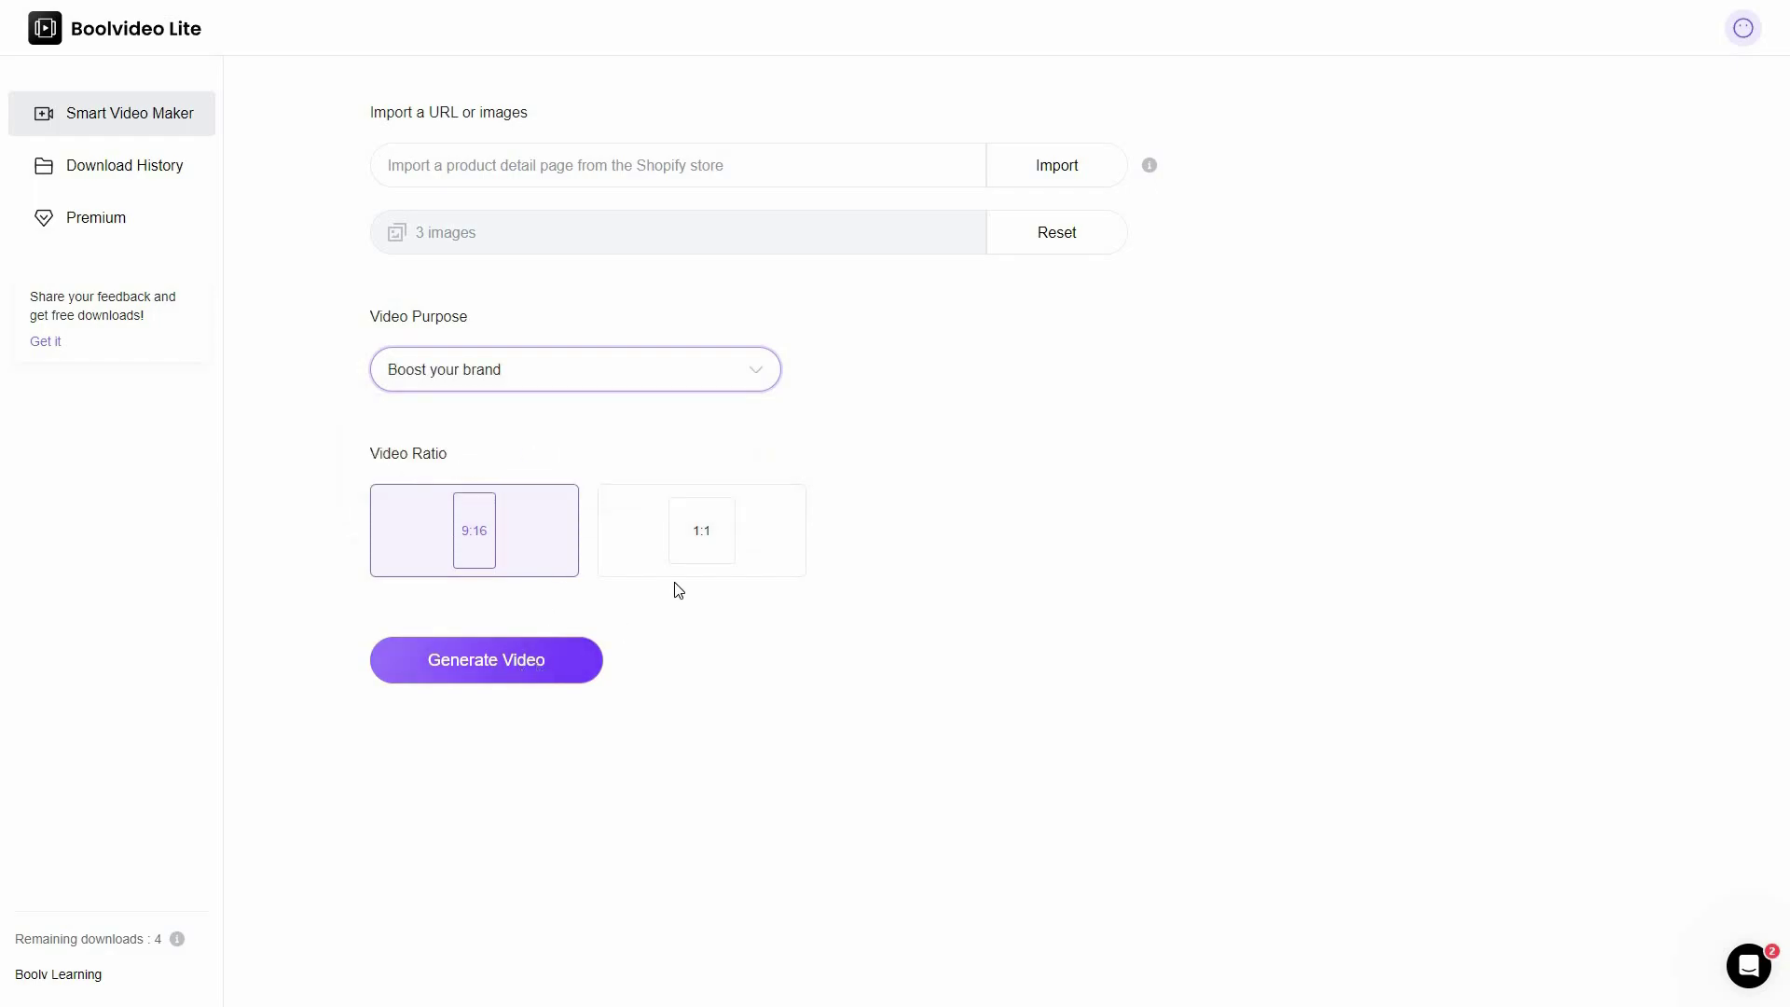
left_click(738, 550)
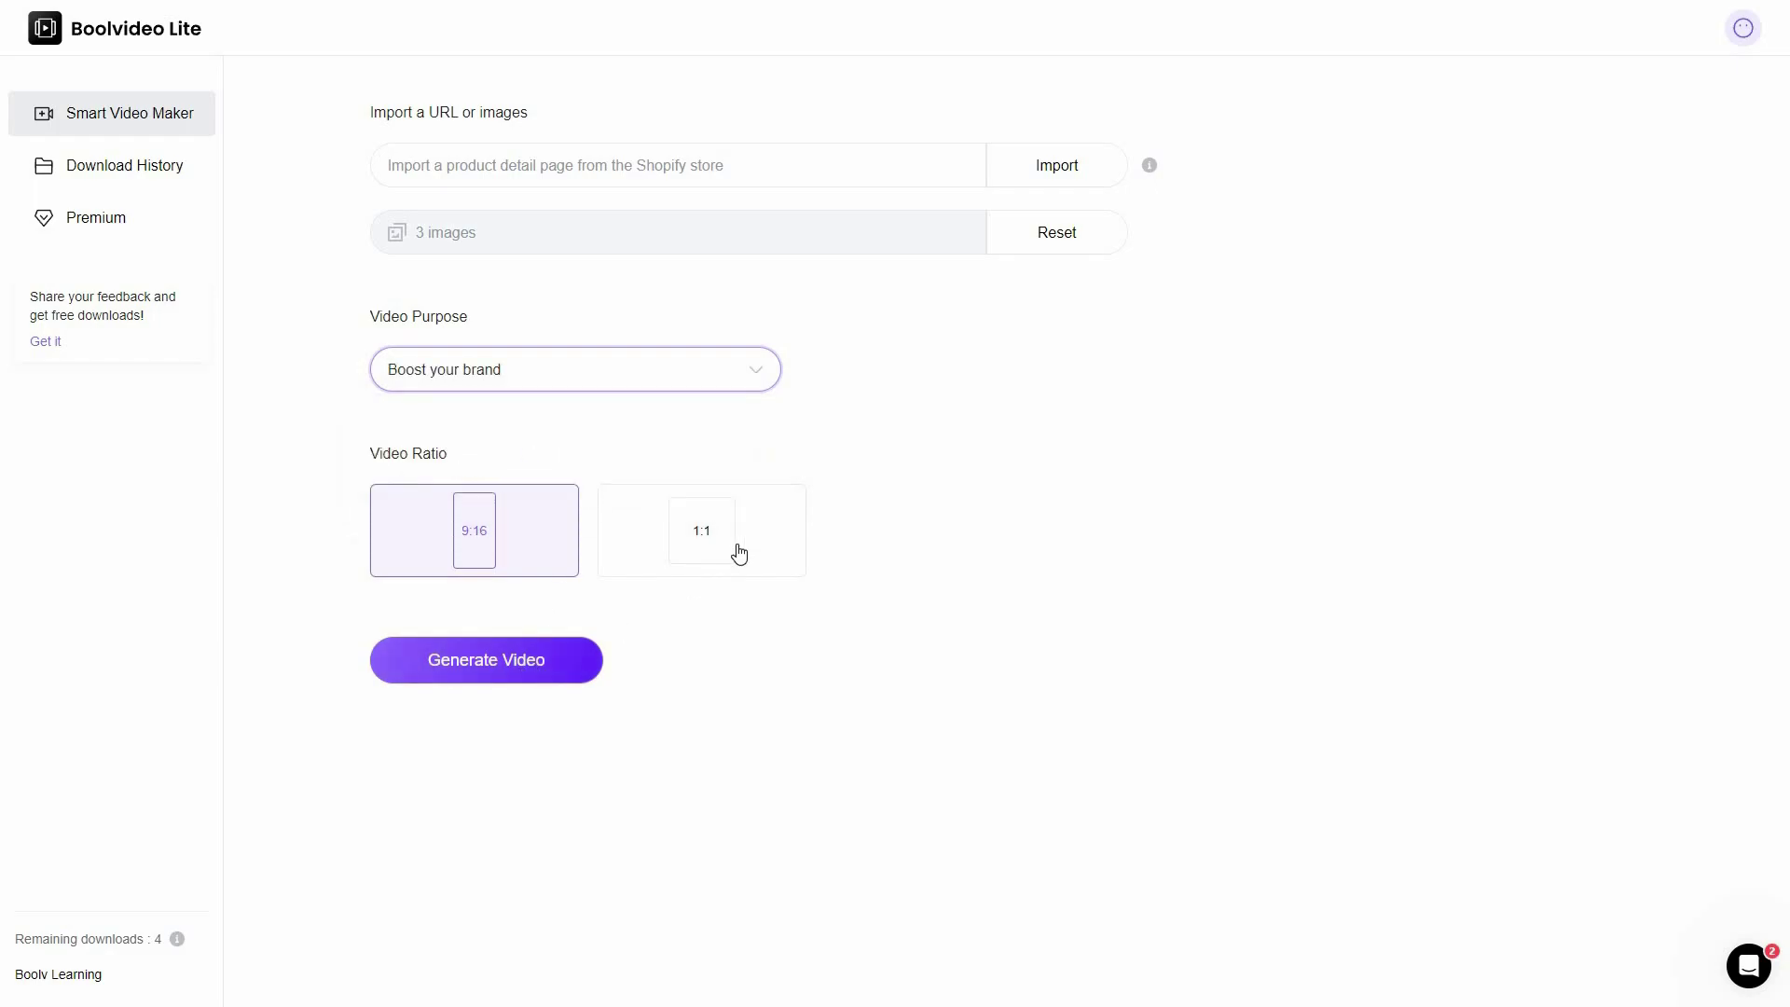
left_click(515, 678)
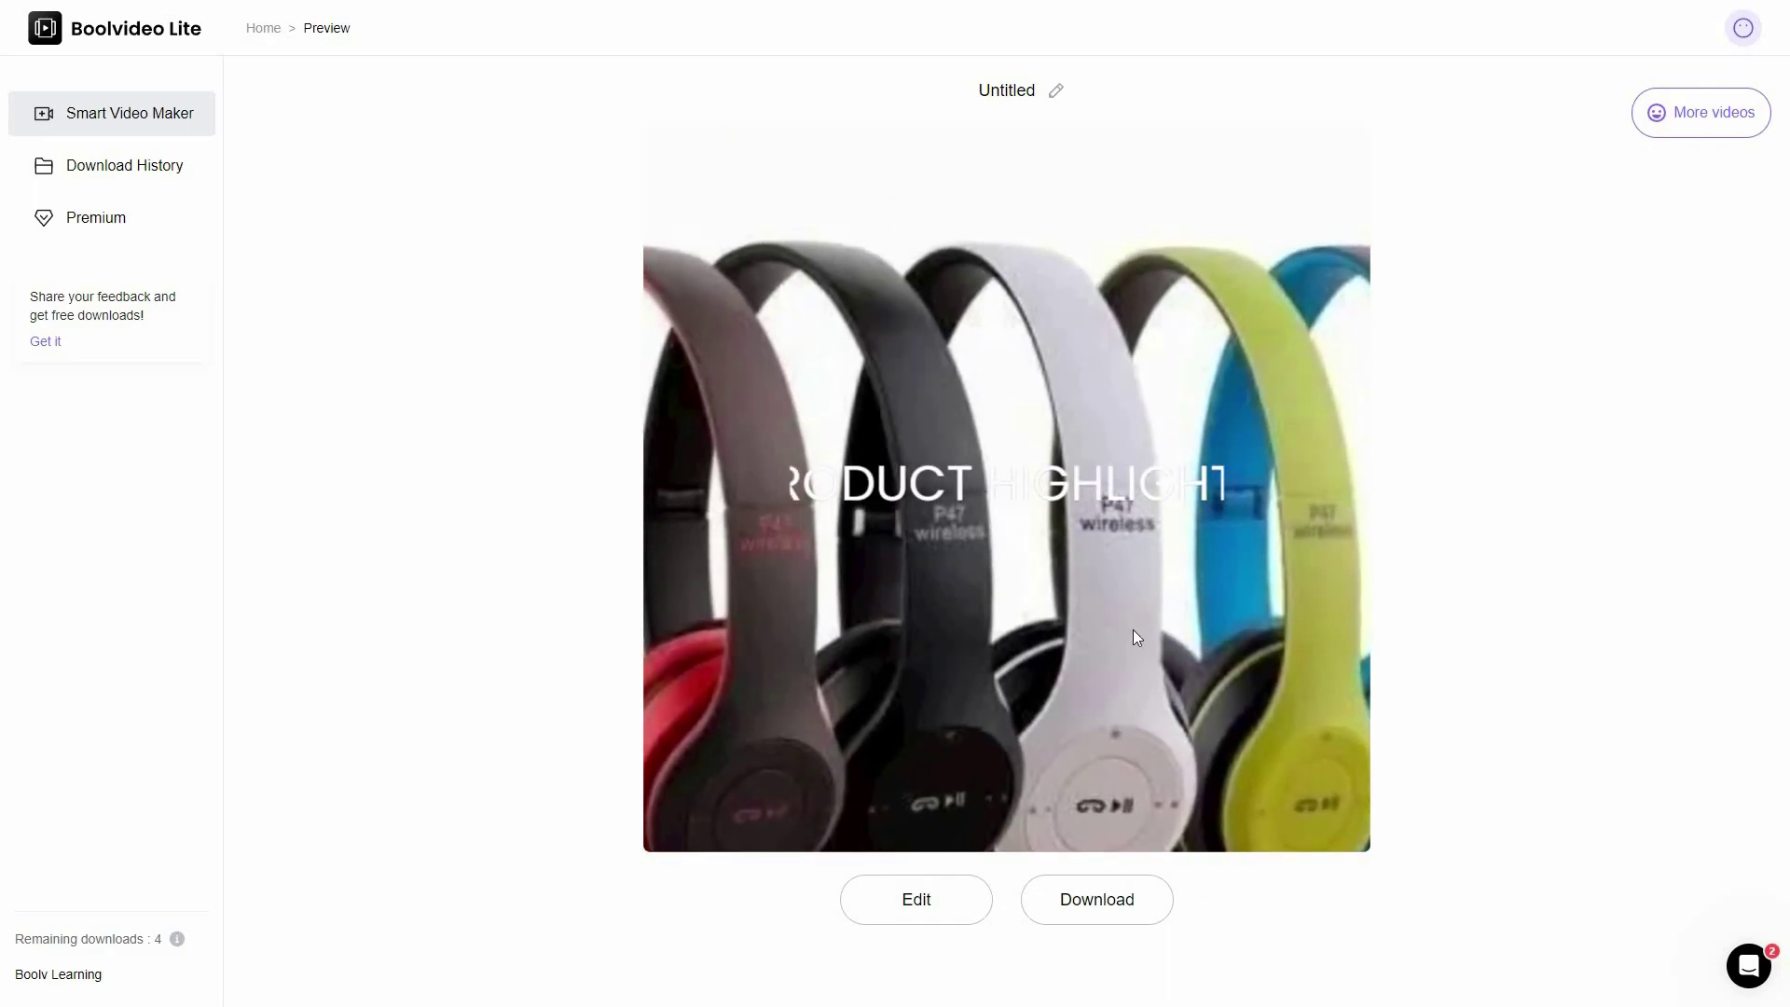
Watch the generated headphone video, open its alternative designs and preview the "shop online" design.
mouse_move(1134, 641)
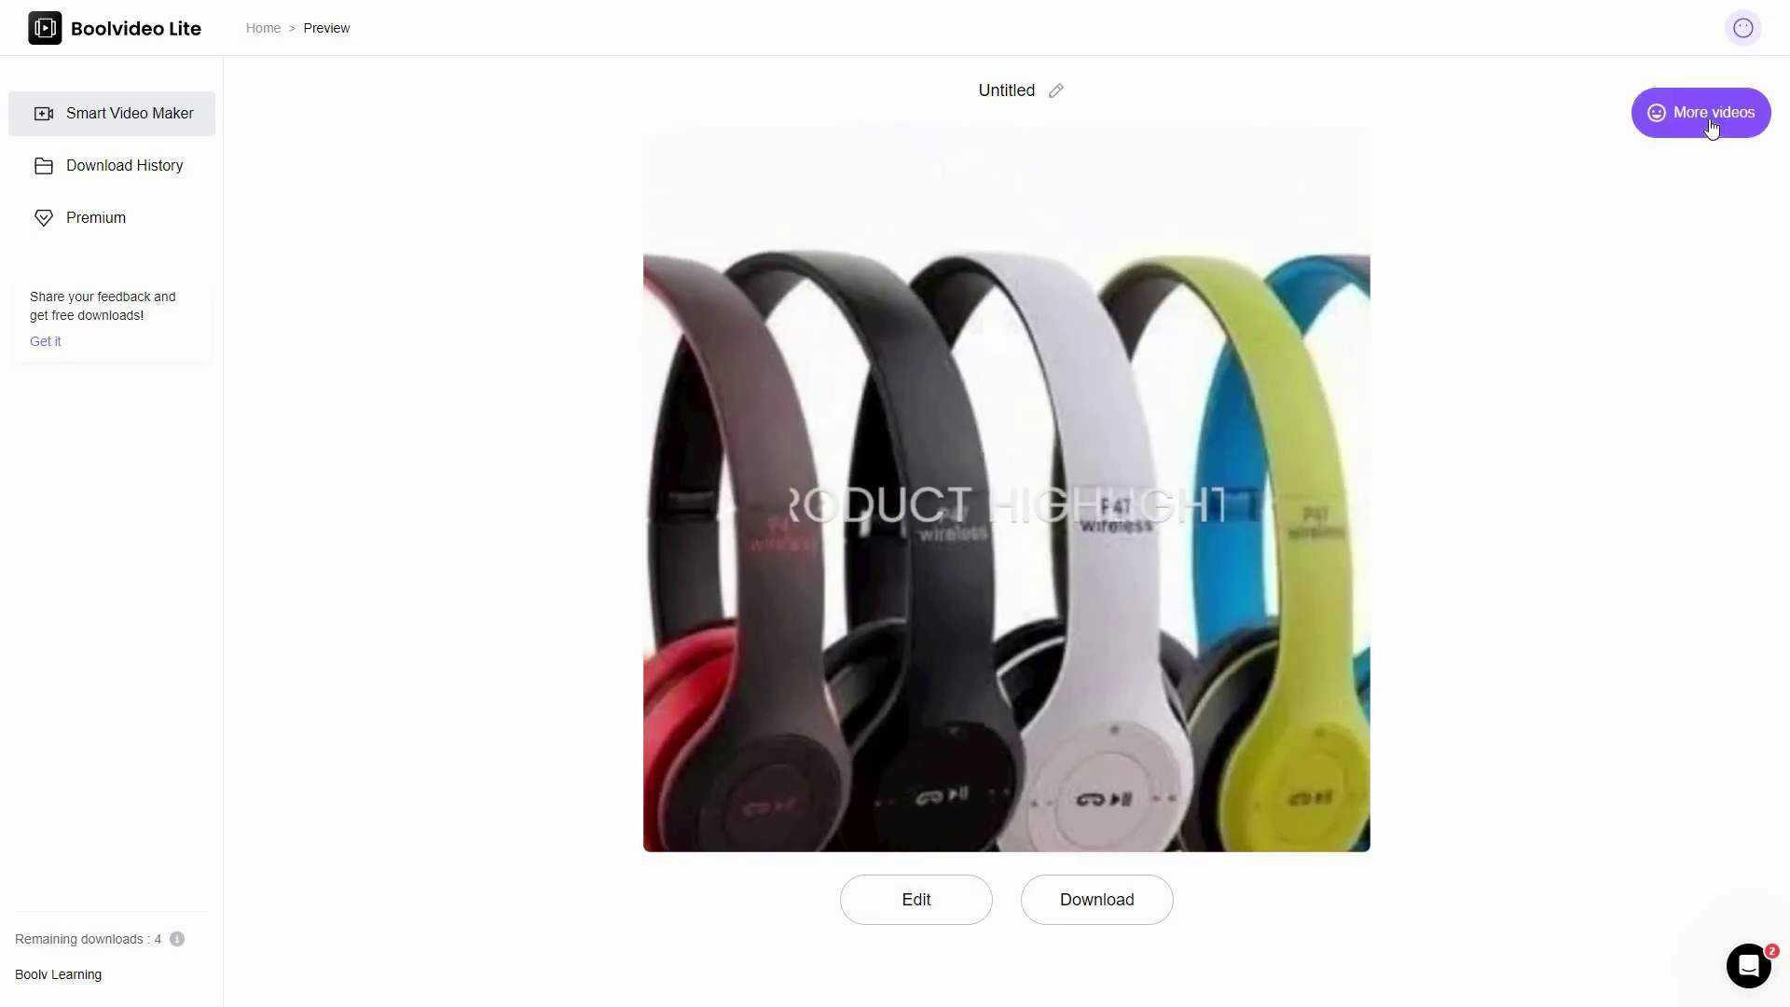
left_click(1711, 122)
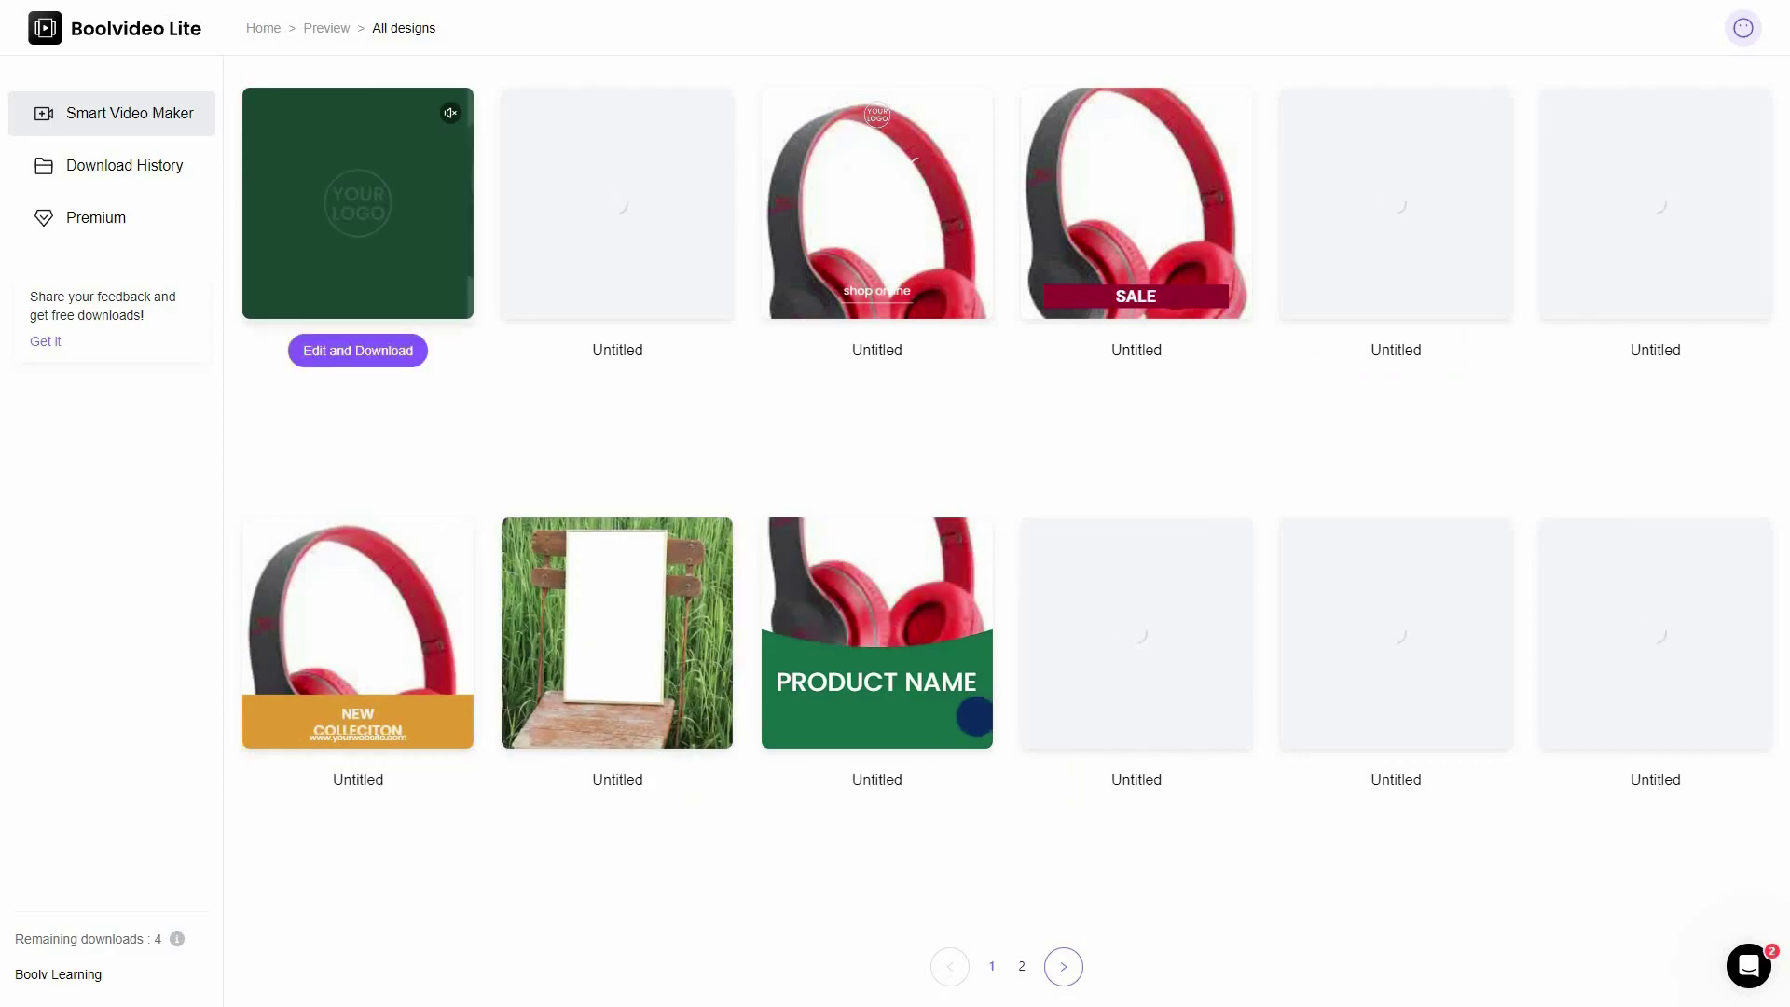
mouse_move(884, 273)
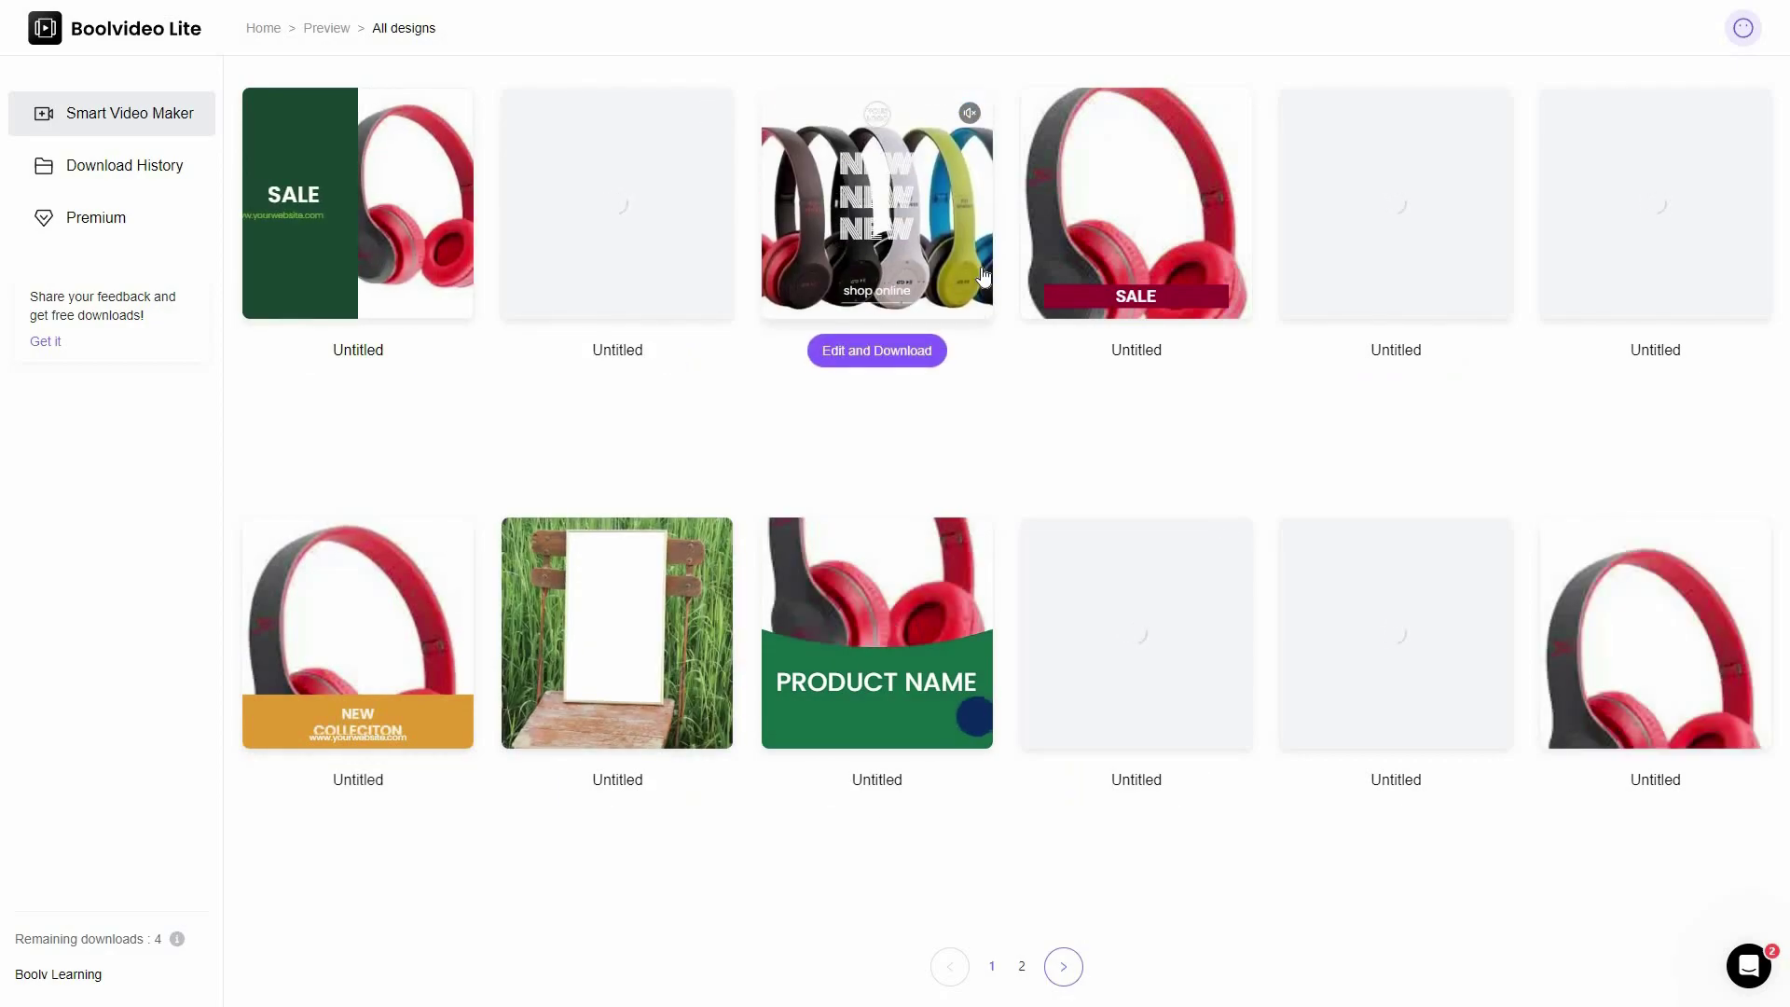
Preview the headphone design with the dark red SALE banner and the one with the green SALE side block.
mouse_move(1138, 278)
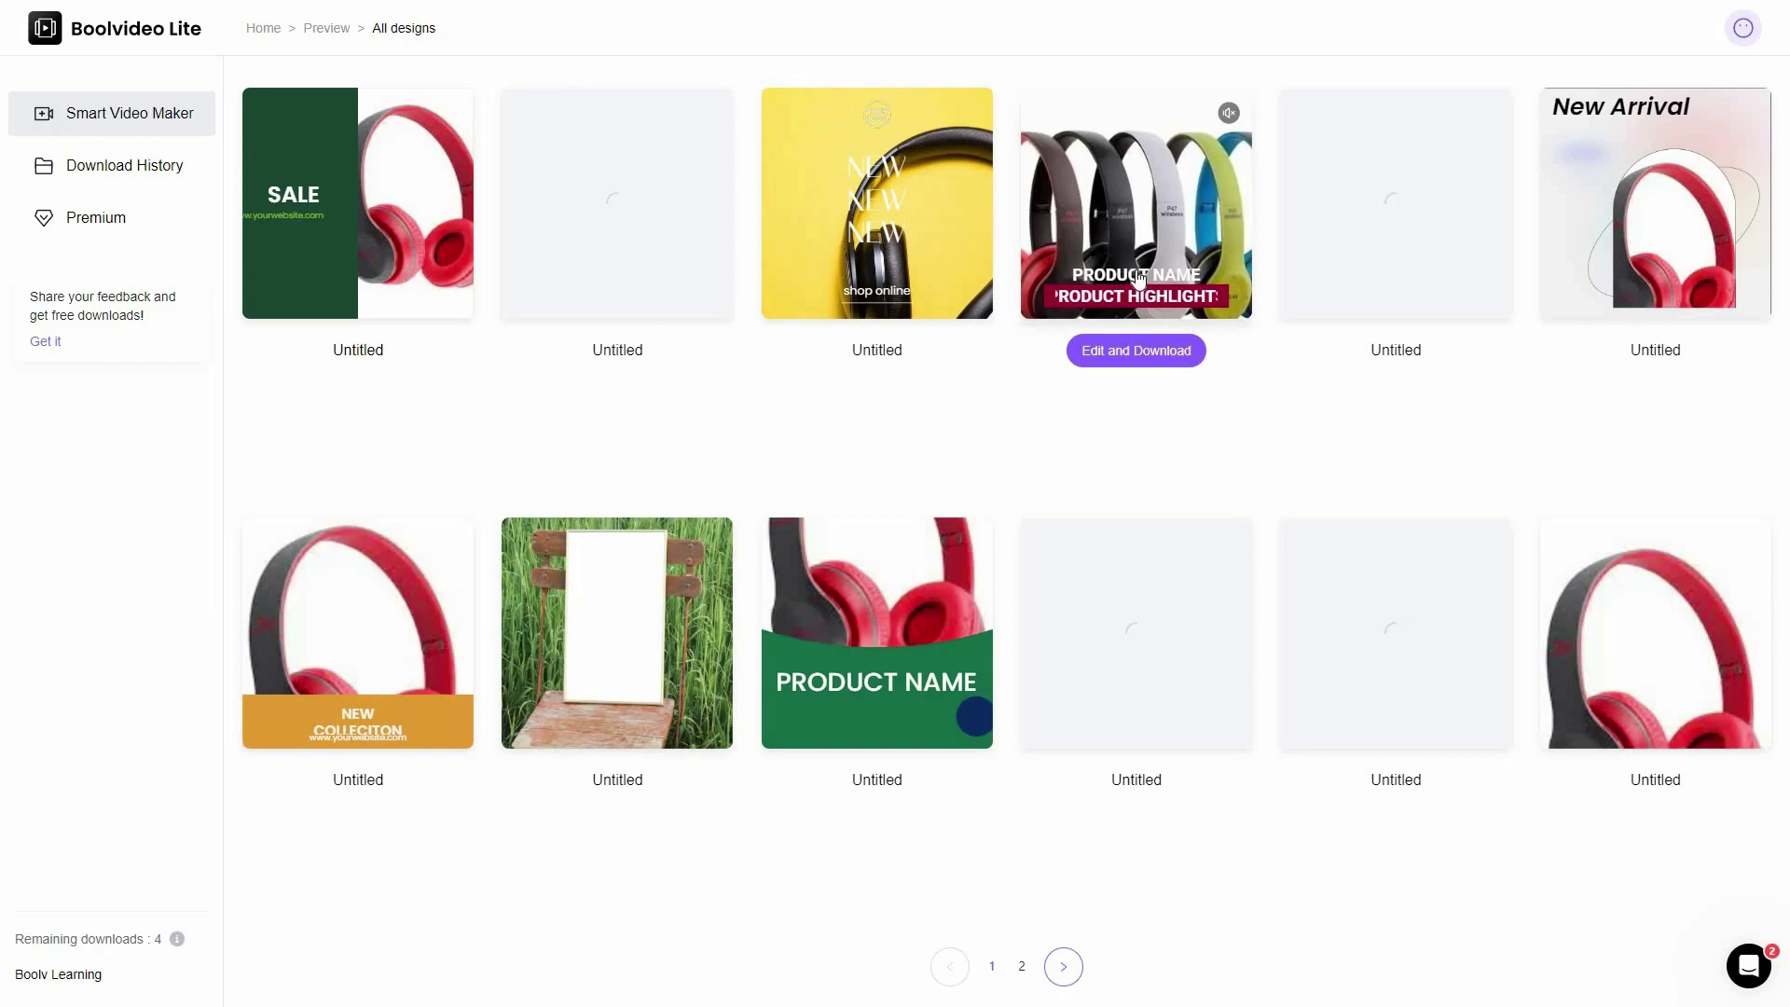
mouse_move(353, 277)
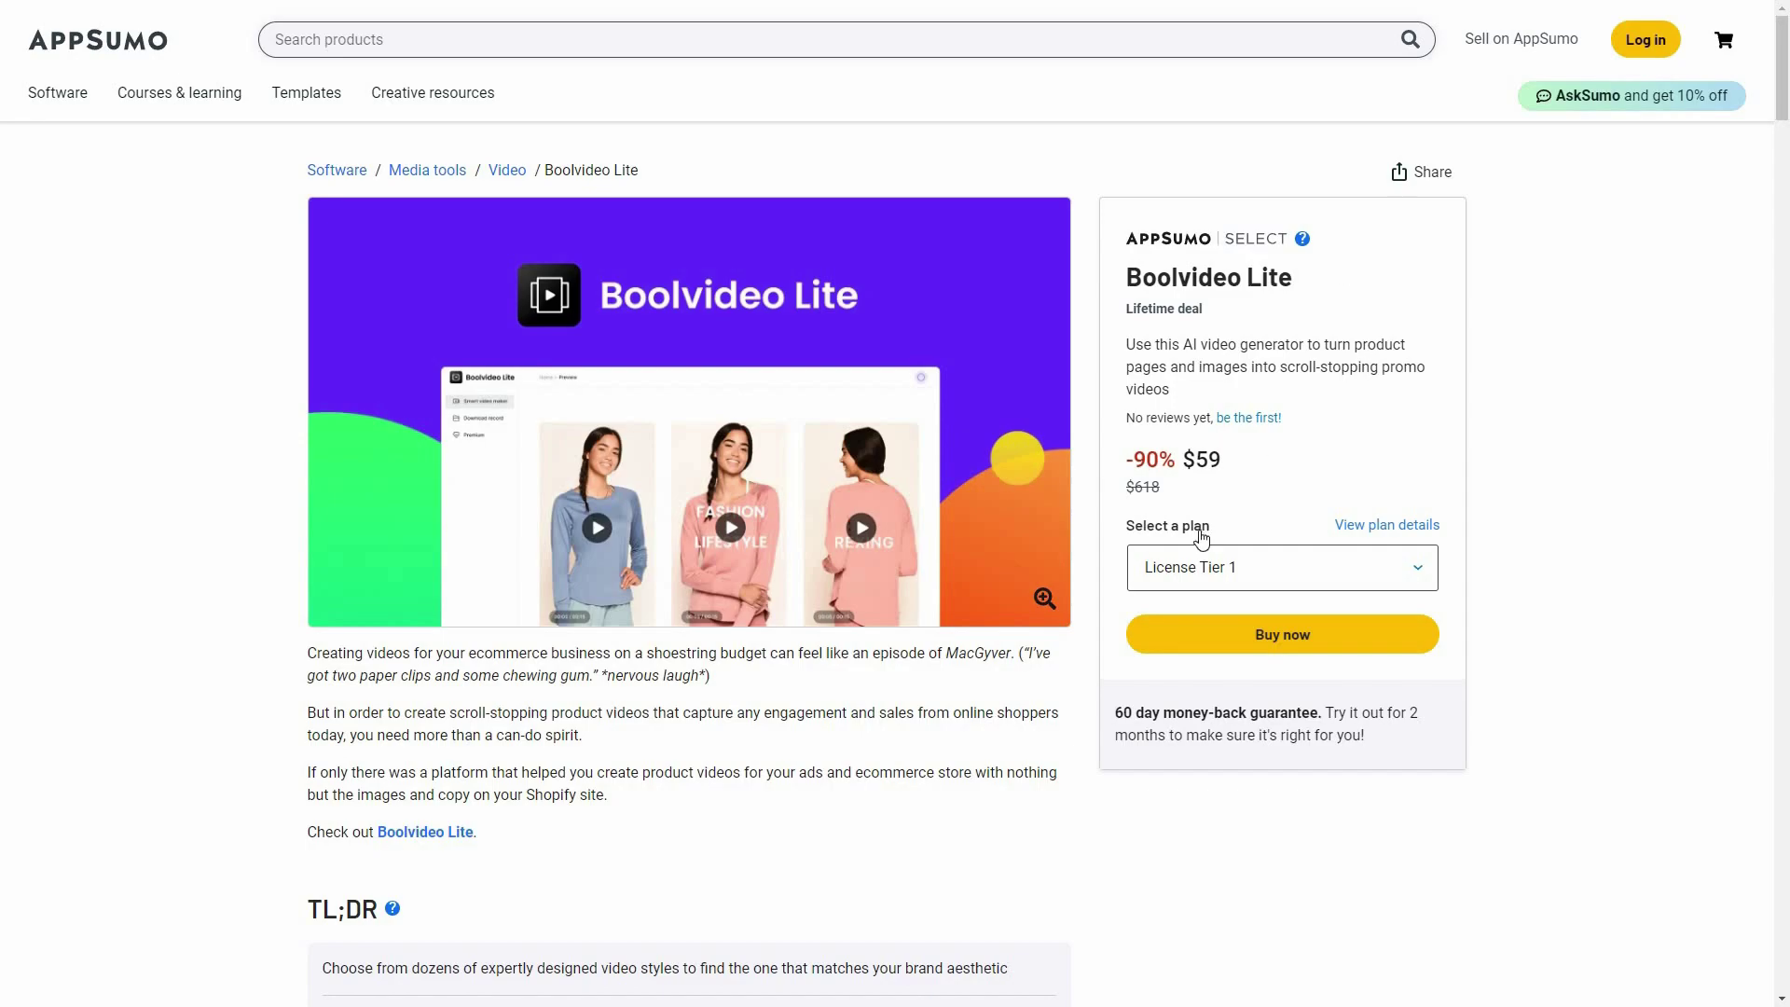
Examine the AppSumo deal page for Boolvideo Lite, covering its overview, the features included in all plans, and the three license tiers.
scroll(617, 720, "down", 20)
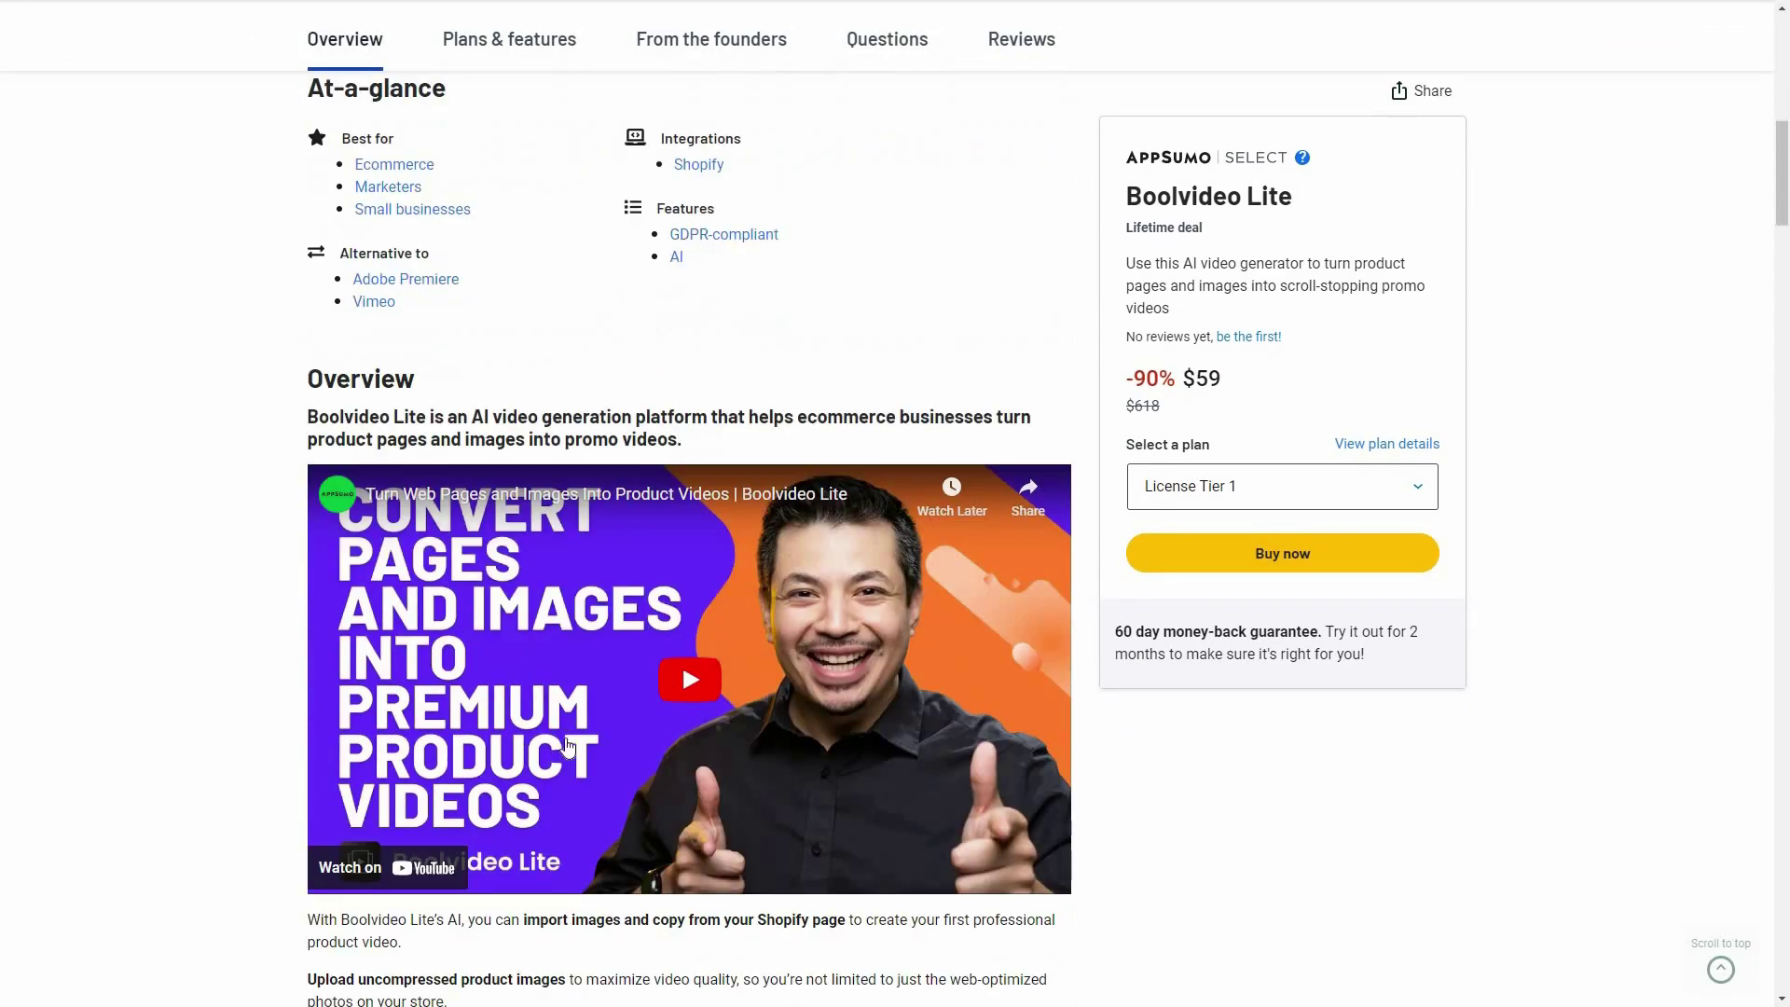
scroll(567, 746, "down", 20)
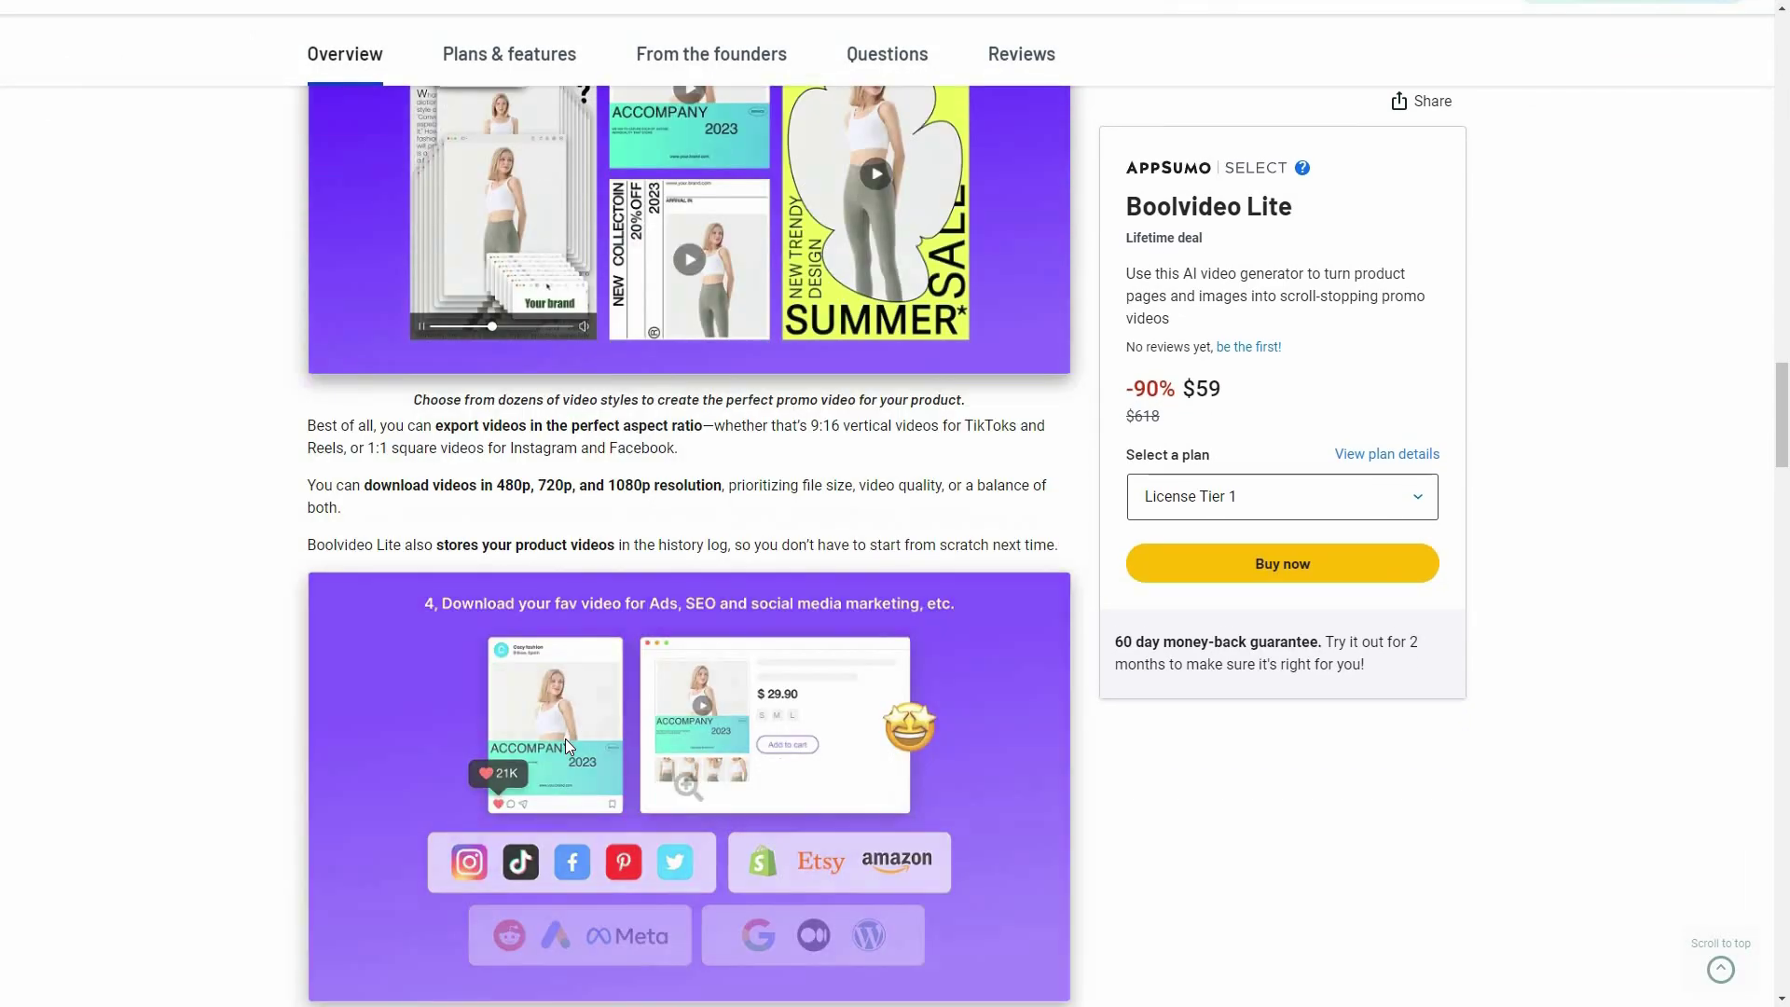
scroll(567, 746, "down", 9)
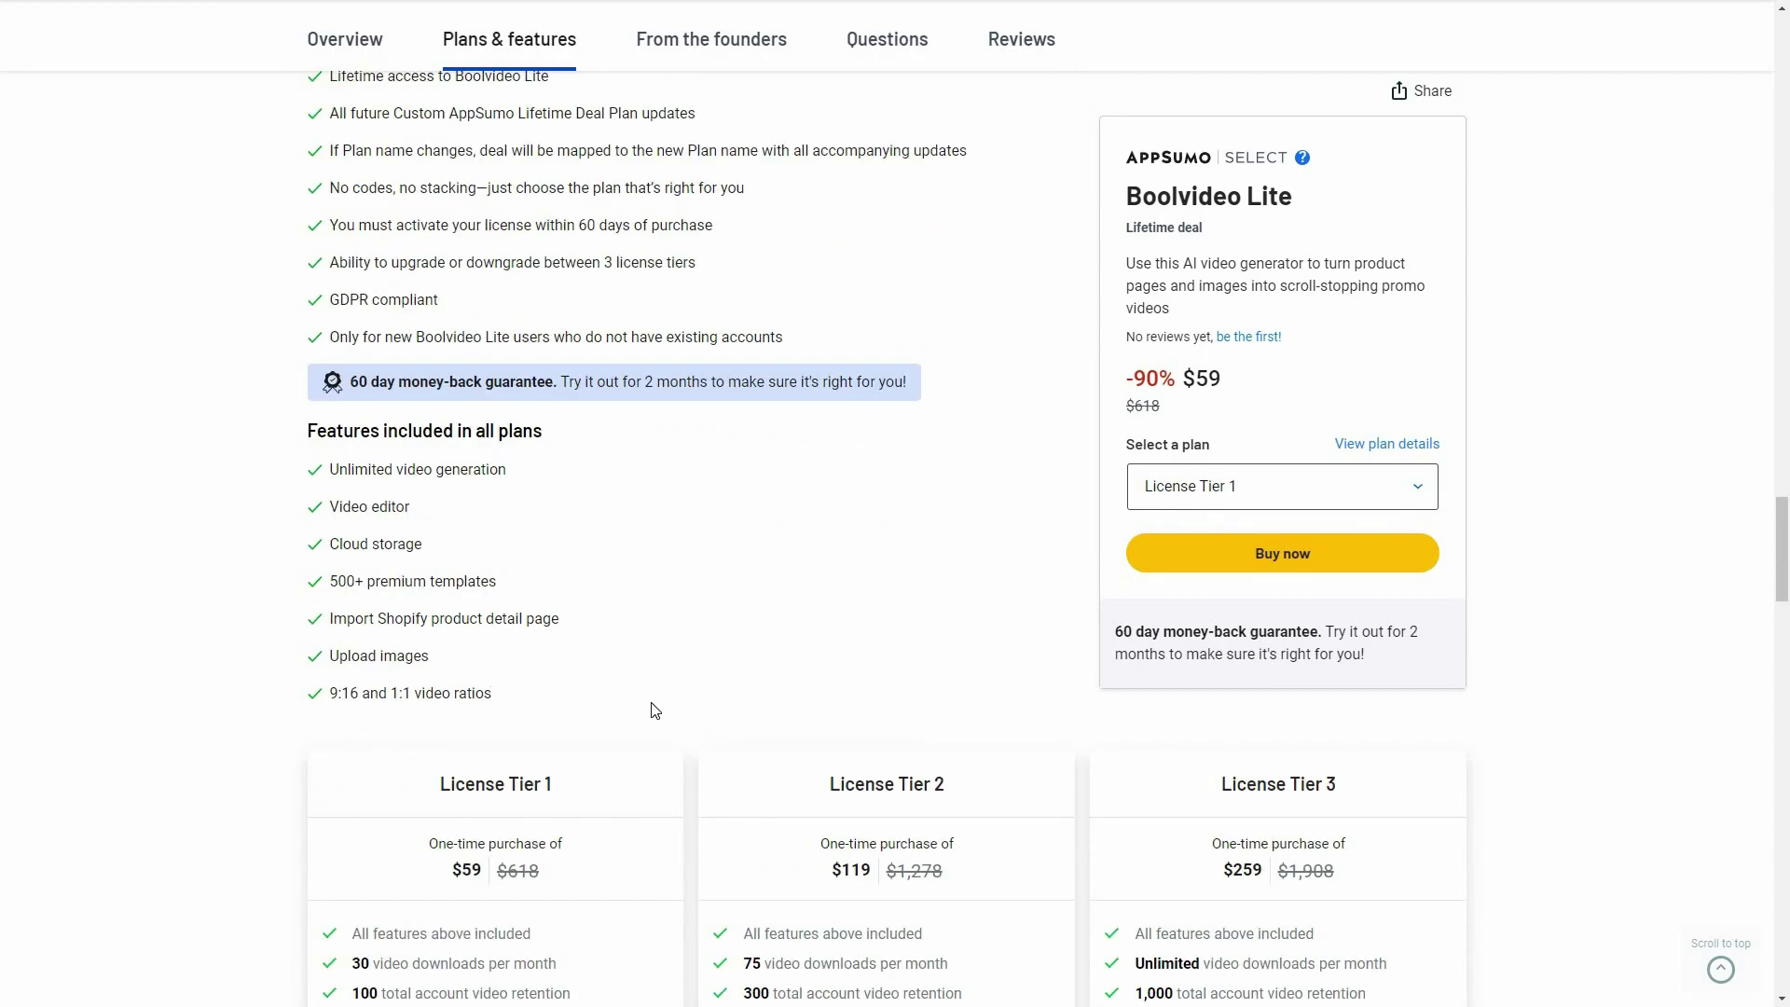
scroll(1494, 662, "down", 3)
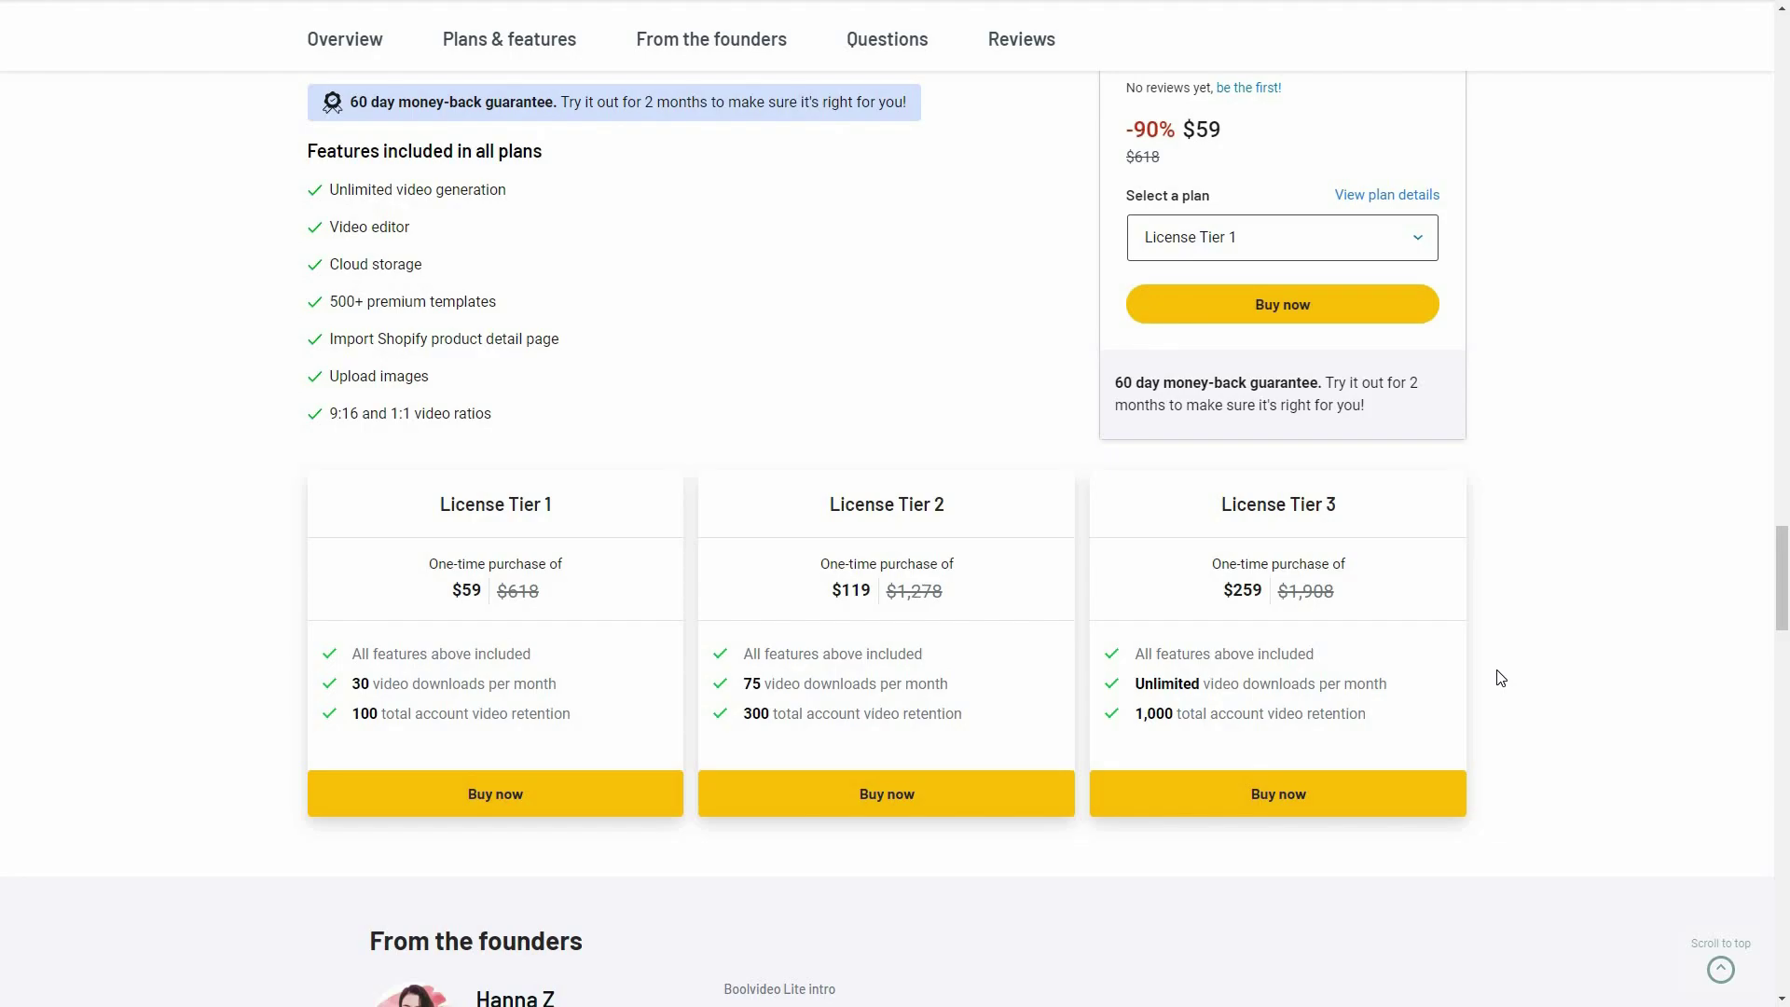
scroll(990, 687, "up", 15)
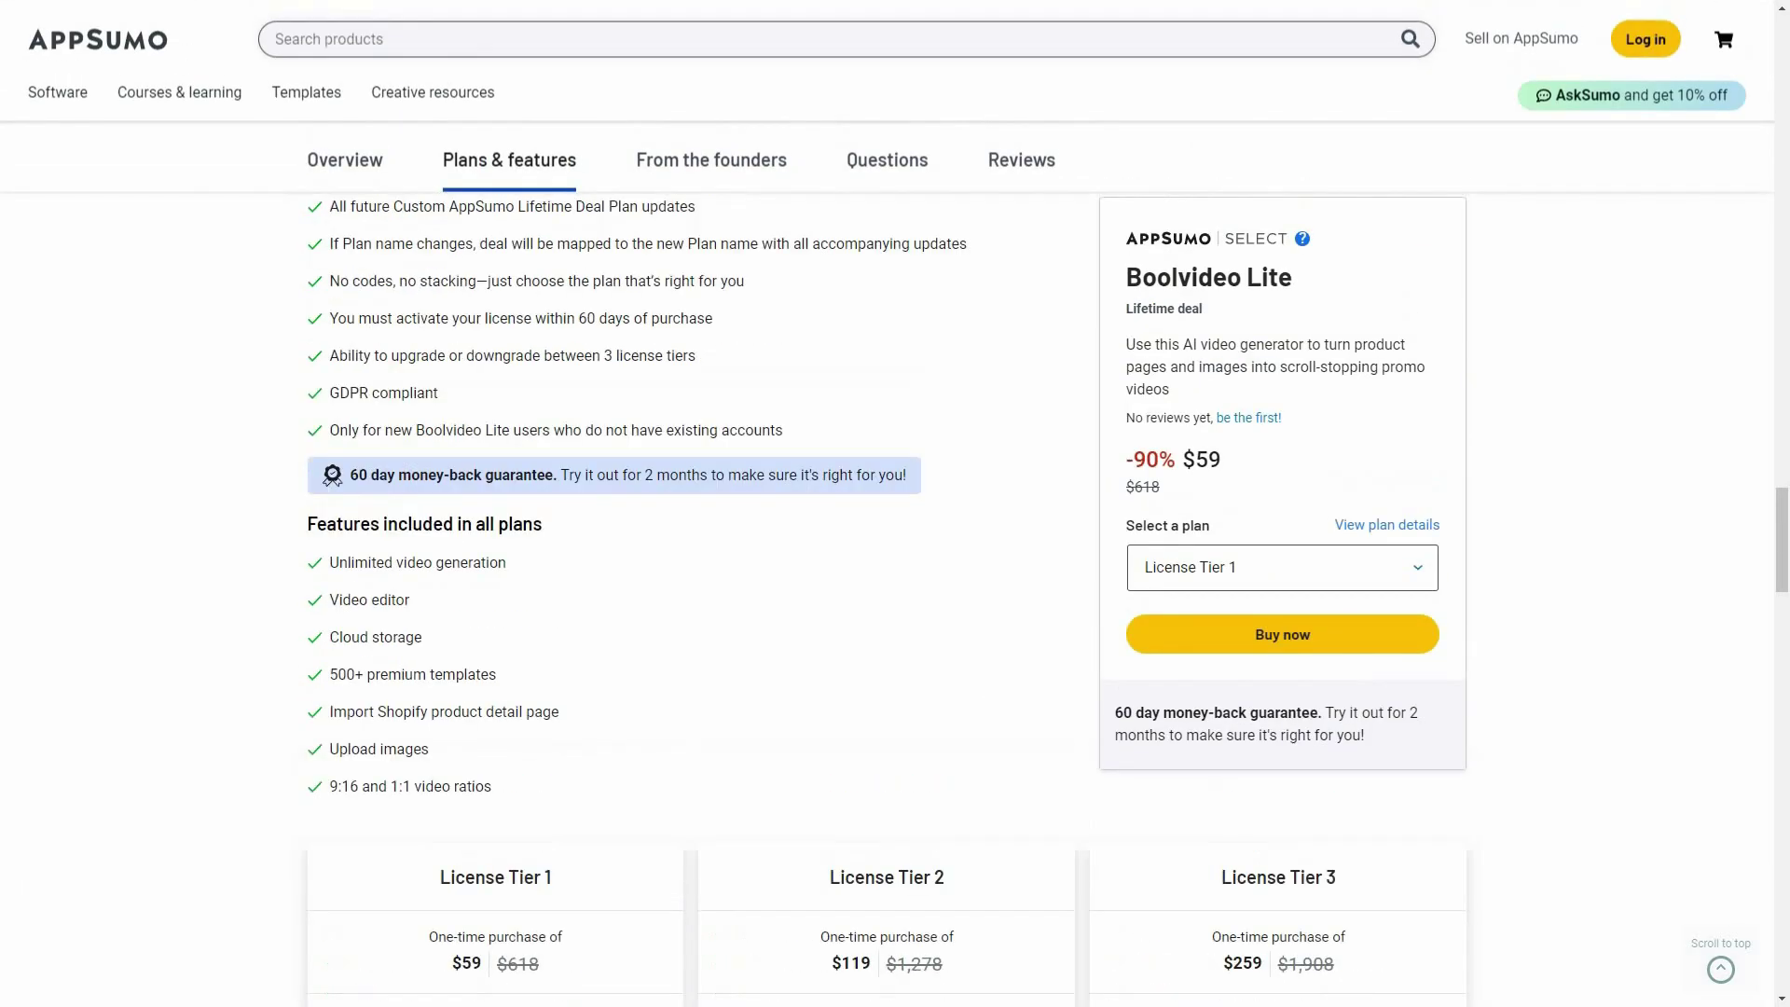
scroll(987, 683, "up", 20)
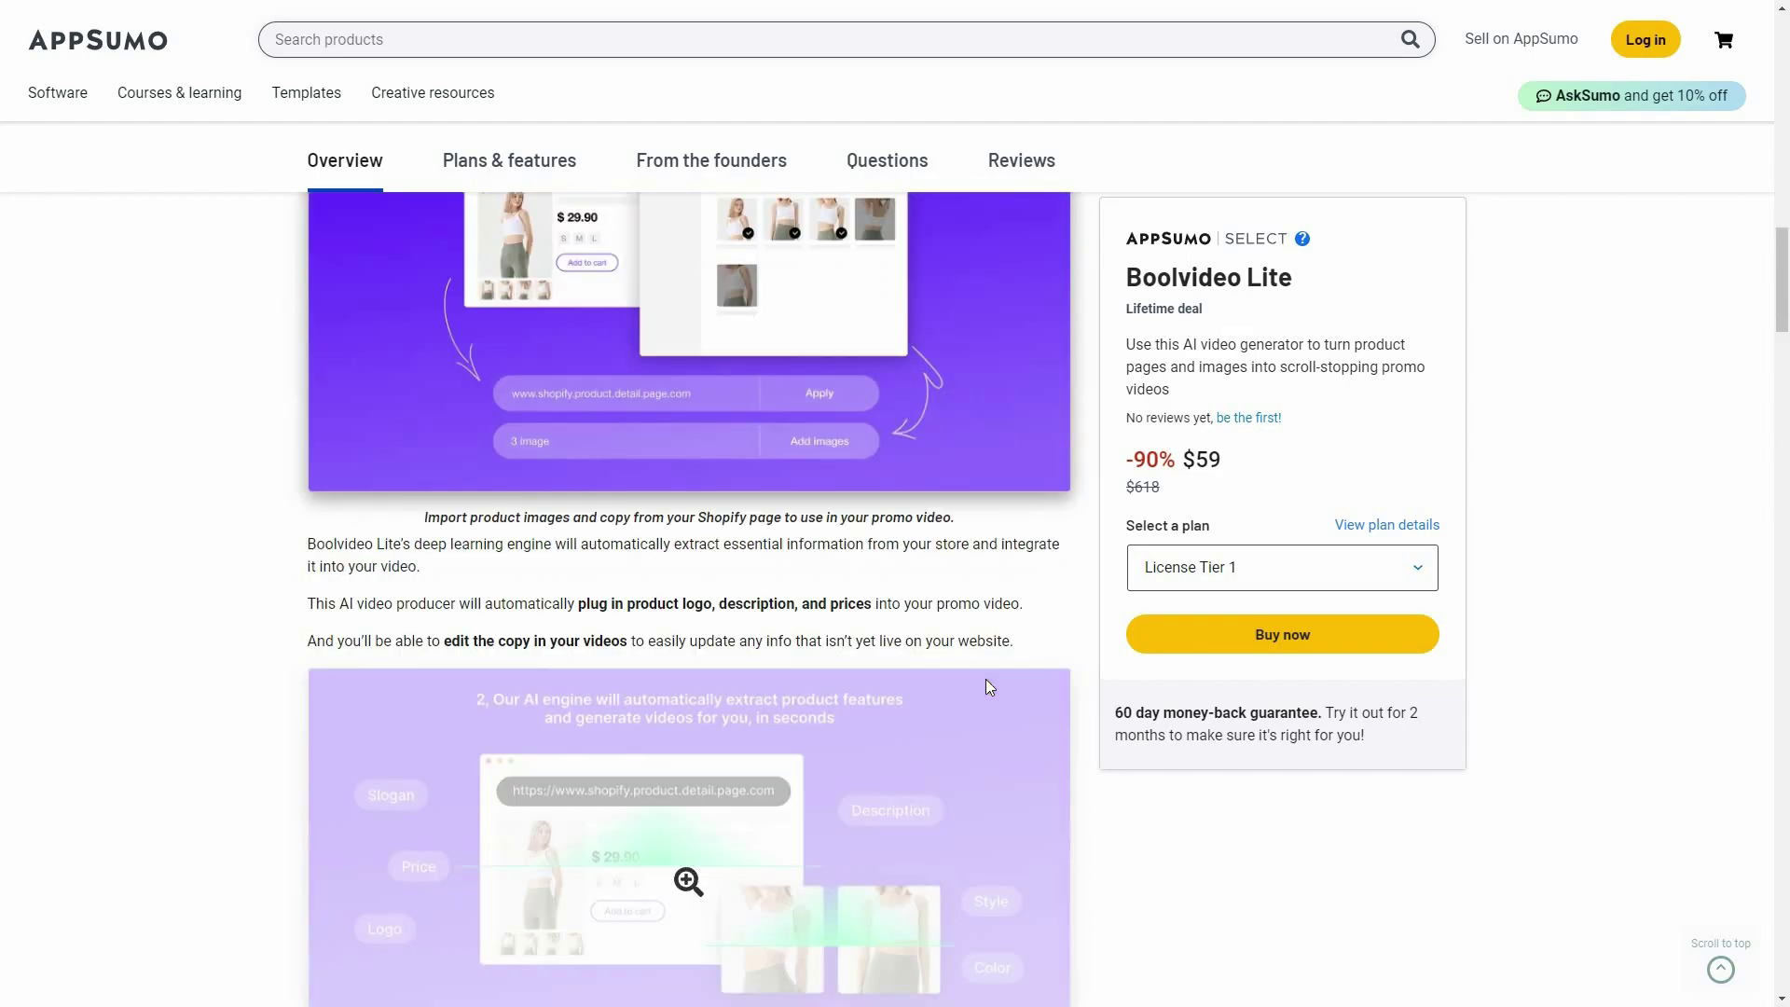
scroll(1595, 479, "up", 5)
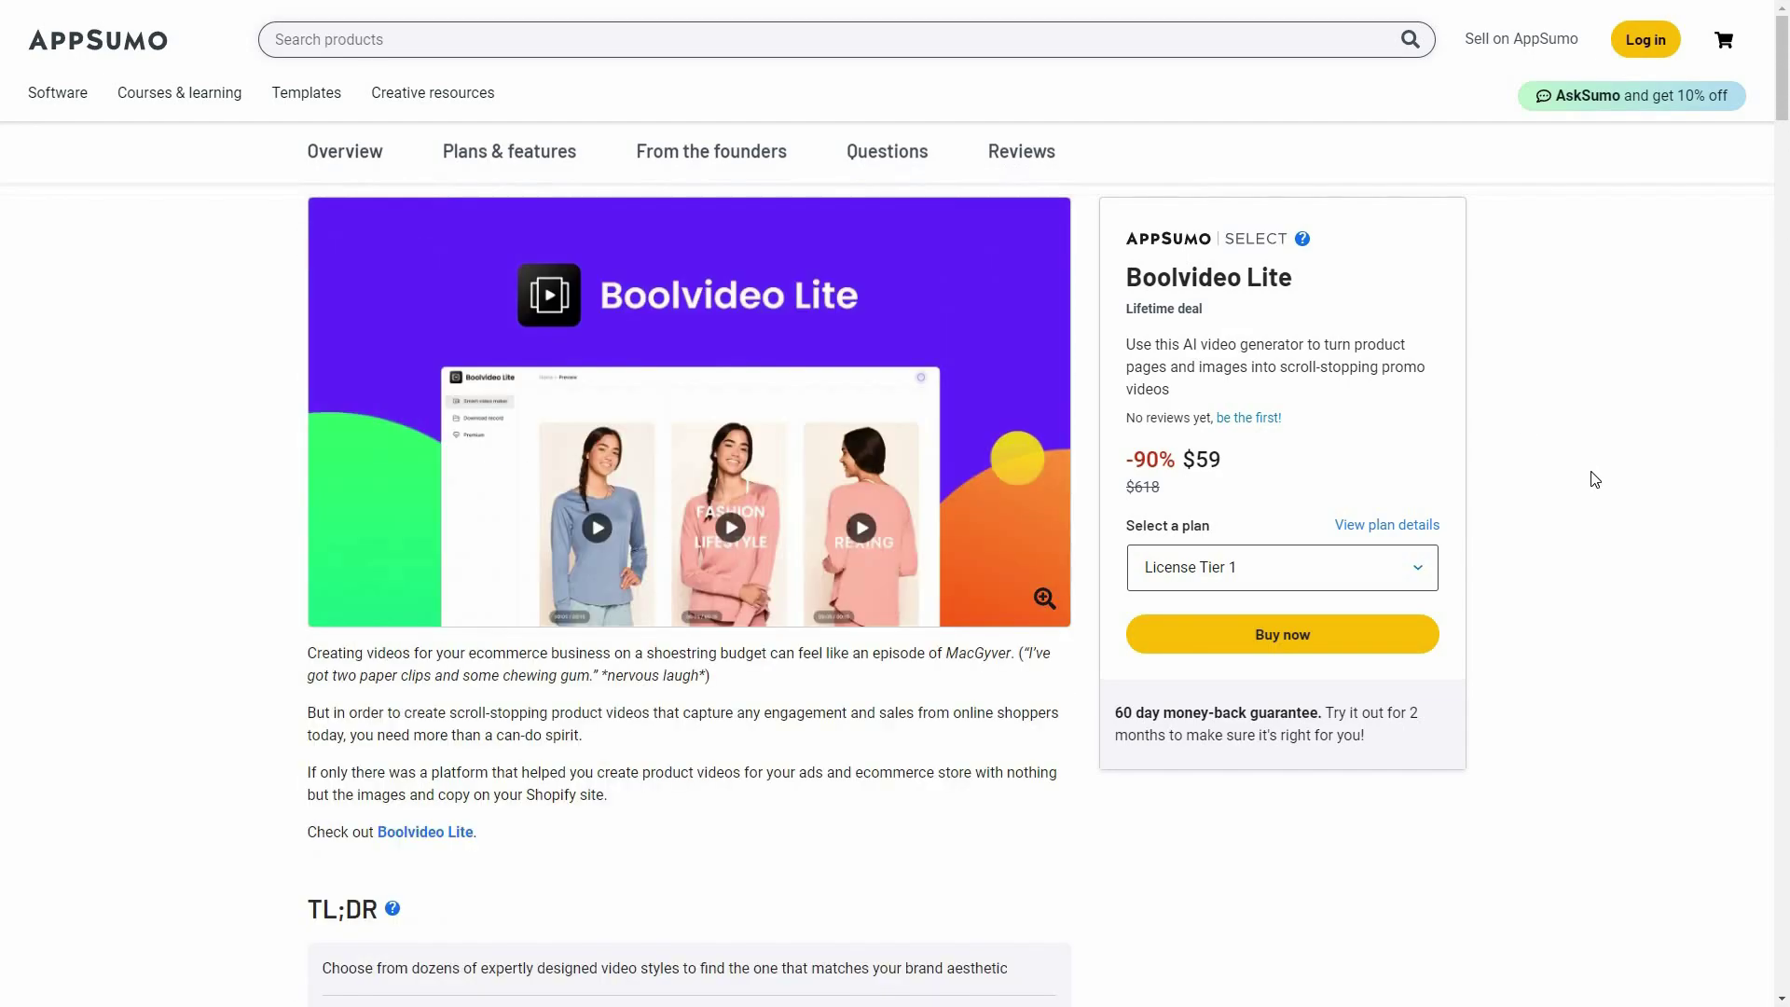